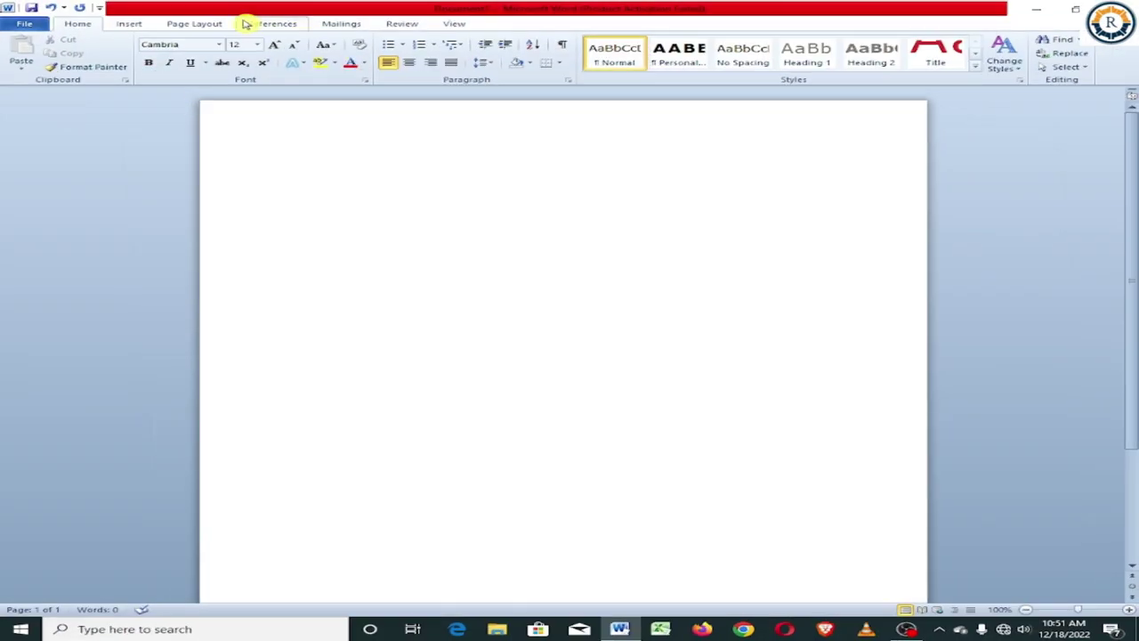
# - Generate about five pages of sample paragraphs with =rand(30)
pyautogui.click(141, 26)
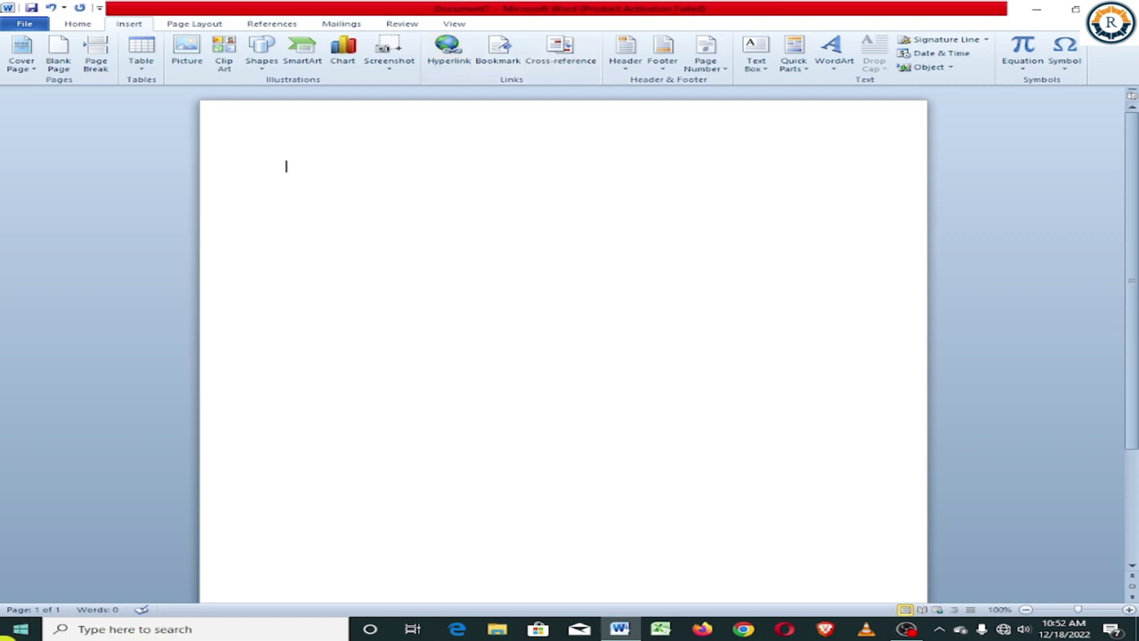
pyautogui.write('=rand')
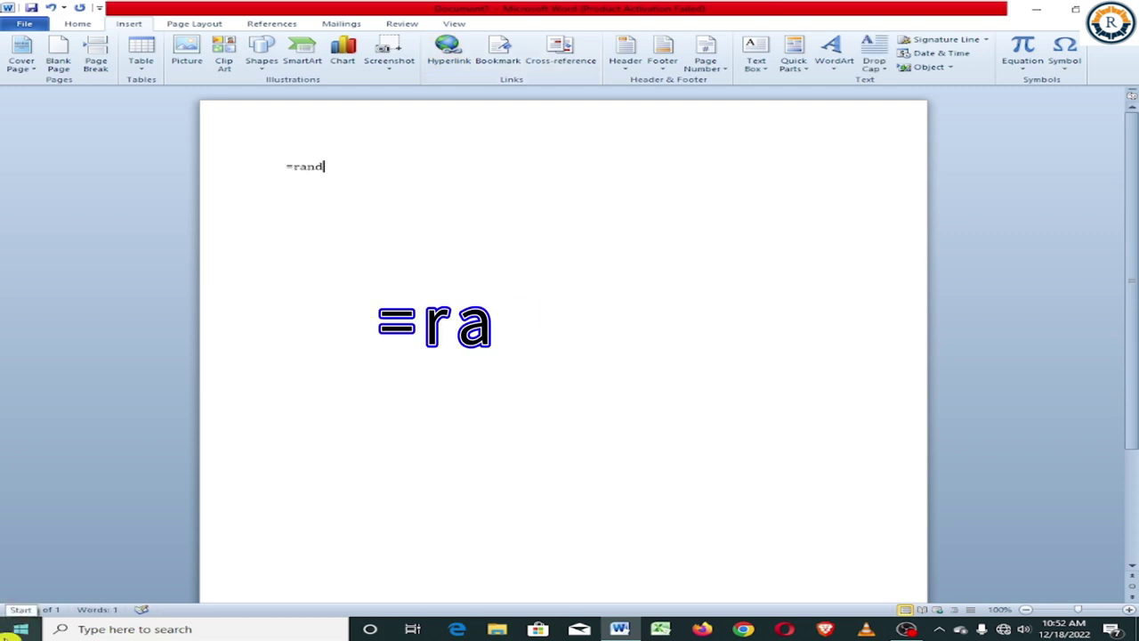
pyautogui.write('(30)')
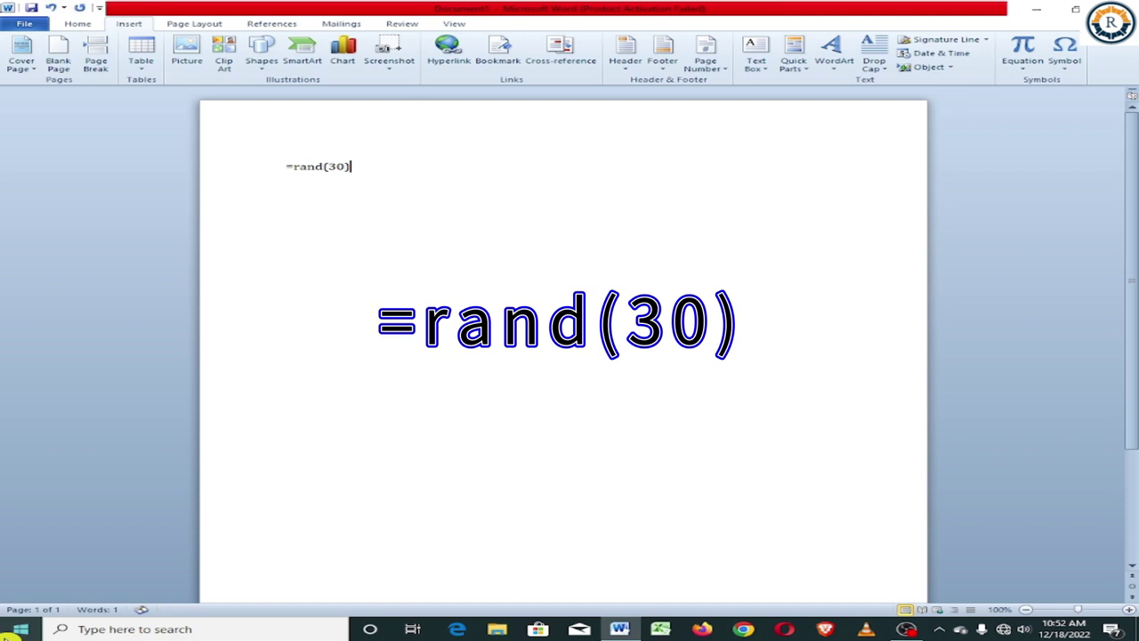
pyautogui.press('Return')
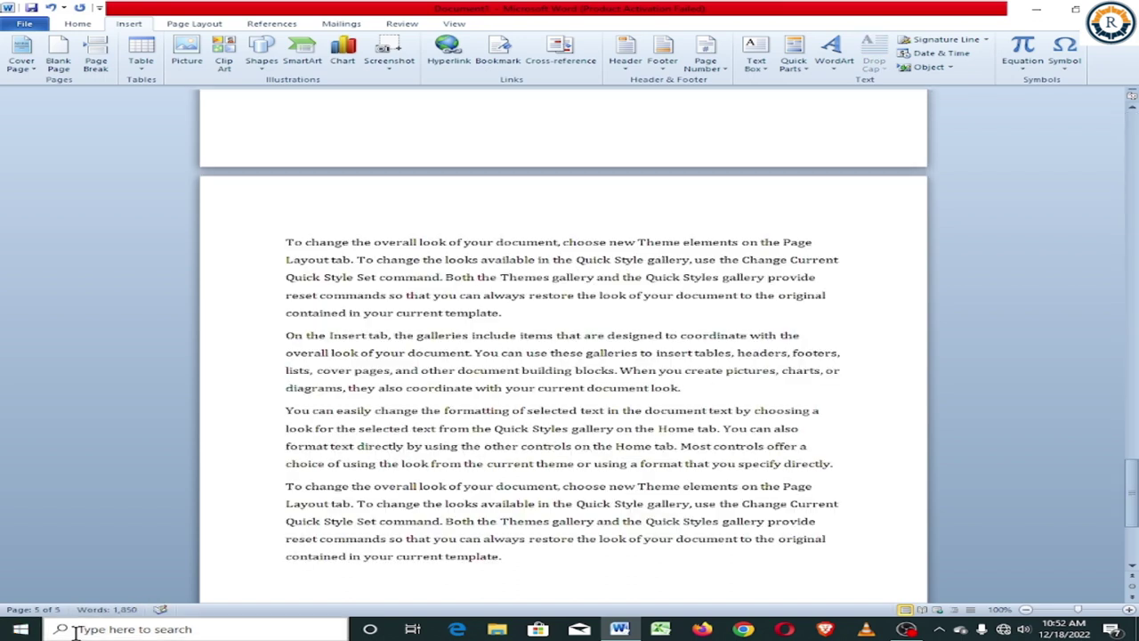
# - Scroll back to the top of the document and bring up the Insert Hyperlink dialog
pyautogui.scroll(5, 419, 360)
pyautogui.scroll(5, 425, 340)
pyautogui.scroll(5, 440, 325)
pyautogui.scroll(5, 449, 311)
pyautogui.scroll(5, 611, 242)
pyautogui.scroll(5, 611, 241)
pyautogui.scroll(5, 610, 241)
pyautogui.scroll(5, 617, 243)
pyautogui.scroll(1, 617, 242)
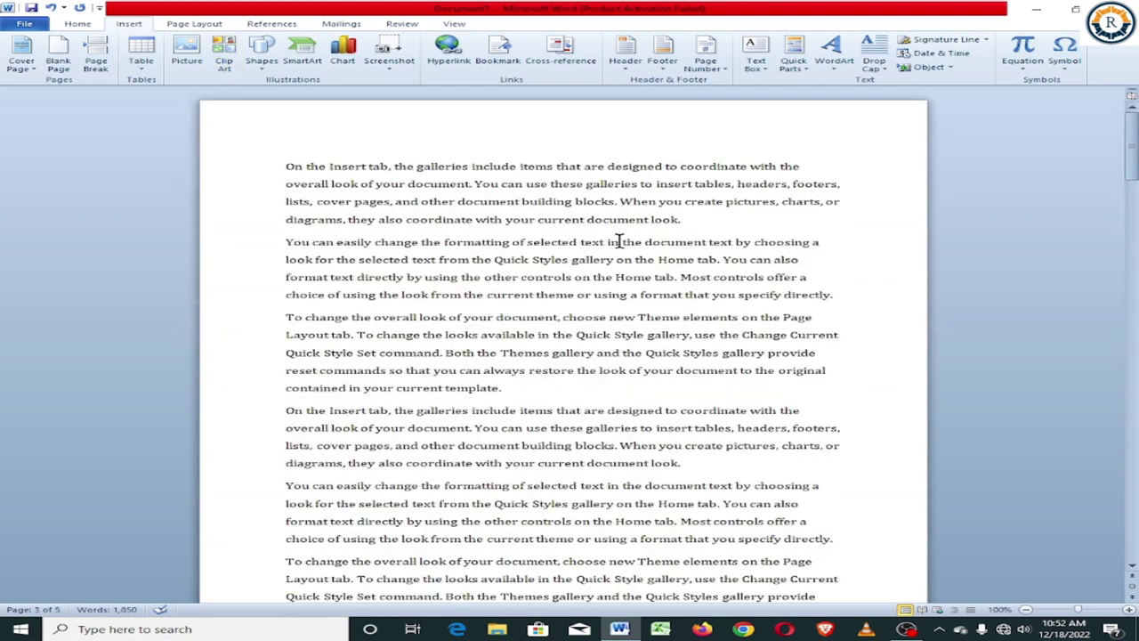
pyautogui.hotkey('ctrl', 'k')
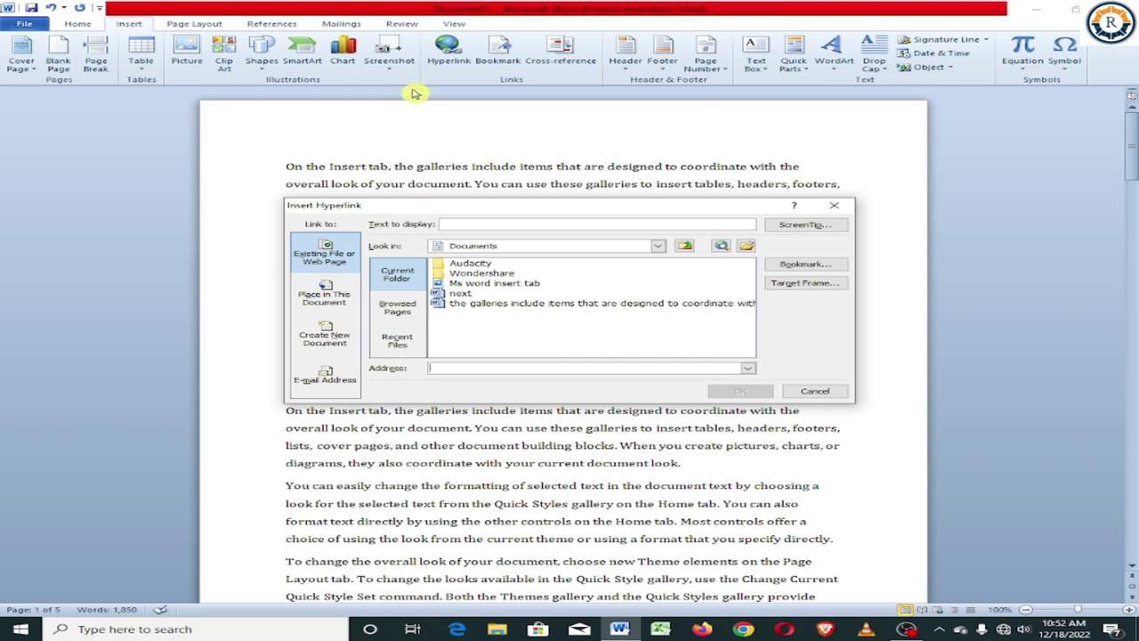
# - Check the Pictures folder in the hyperlink dialog, cancel, then add a blank line after paragraph one
pyautogui.press('Escape')
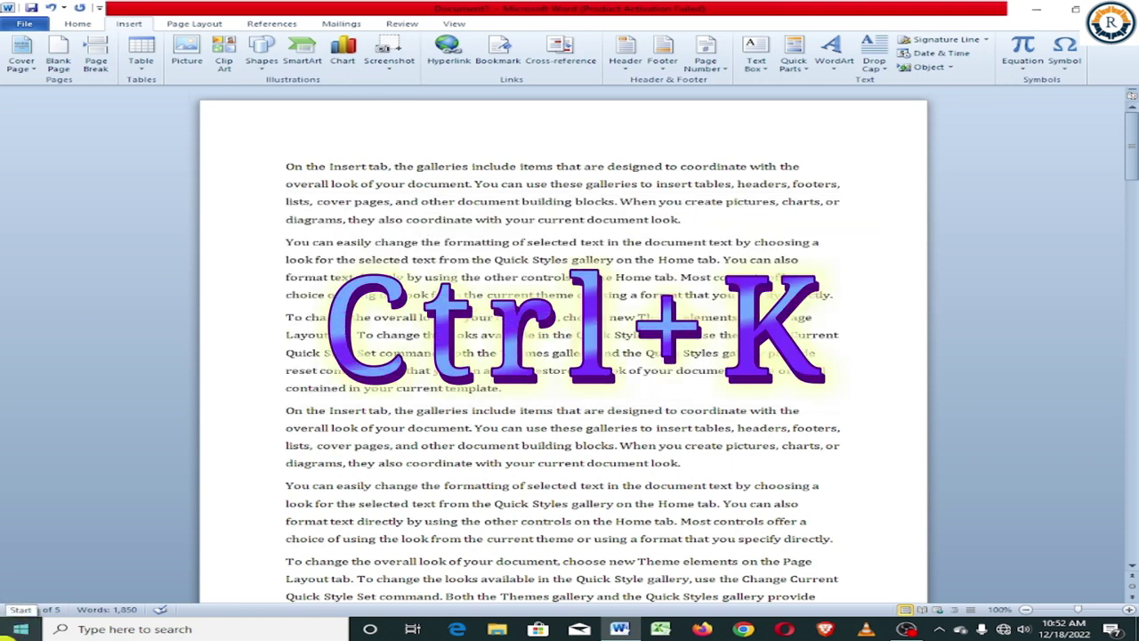
pyautogui.hotkey('ctrl', 'k')
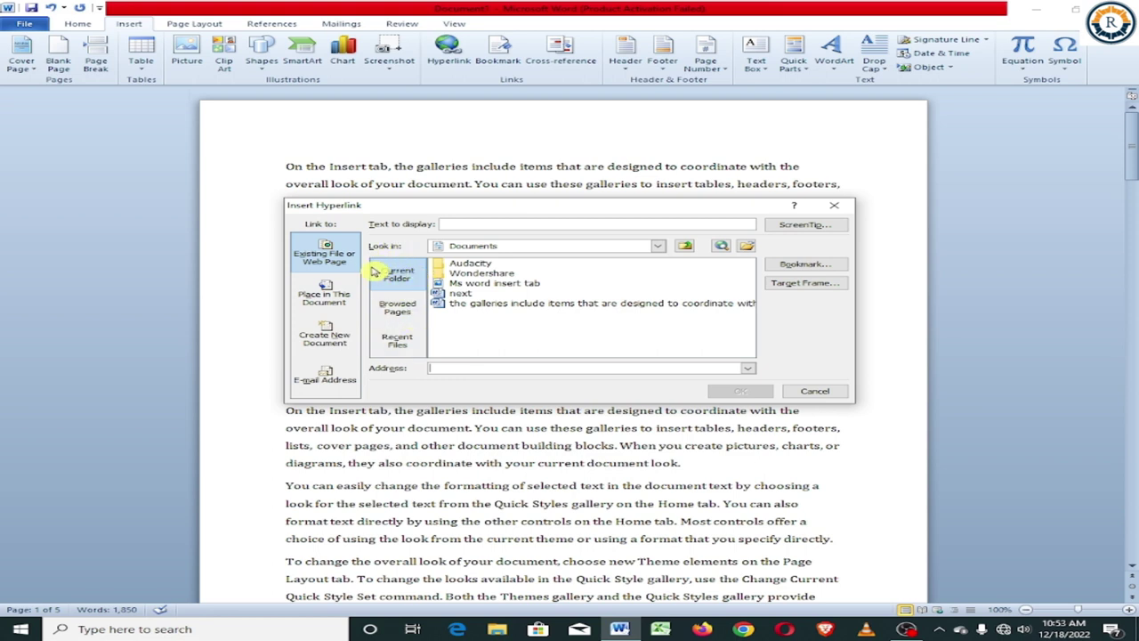
pyautogui.click(659, 247)
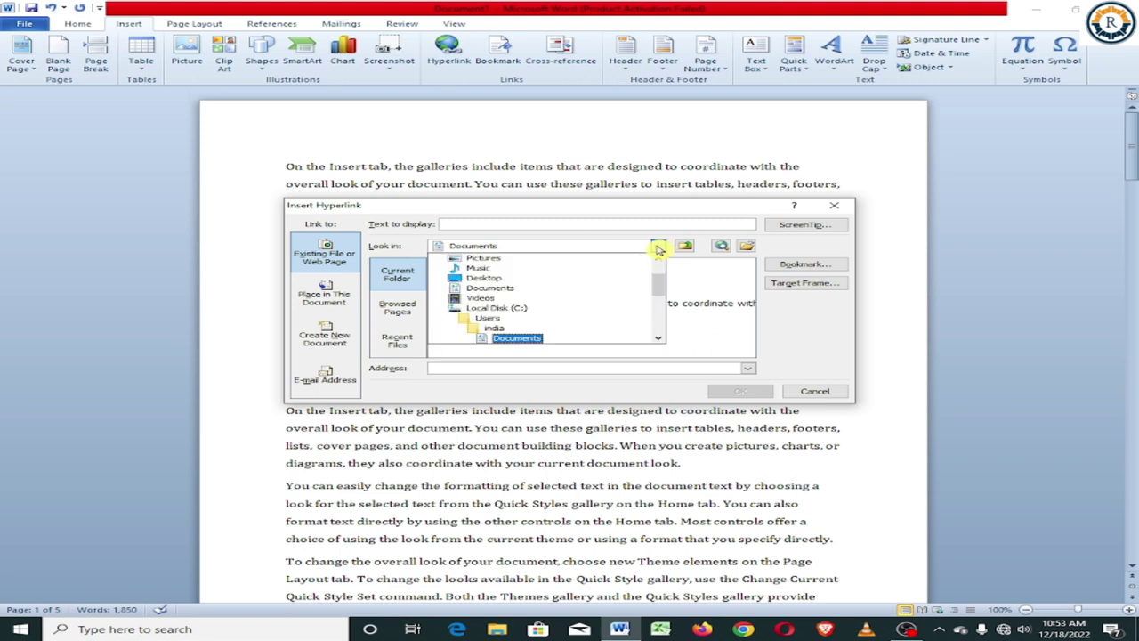
pyautogui.click(541, 262)
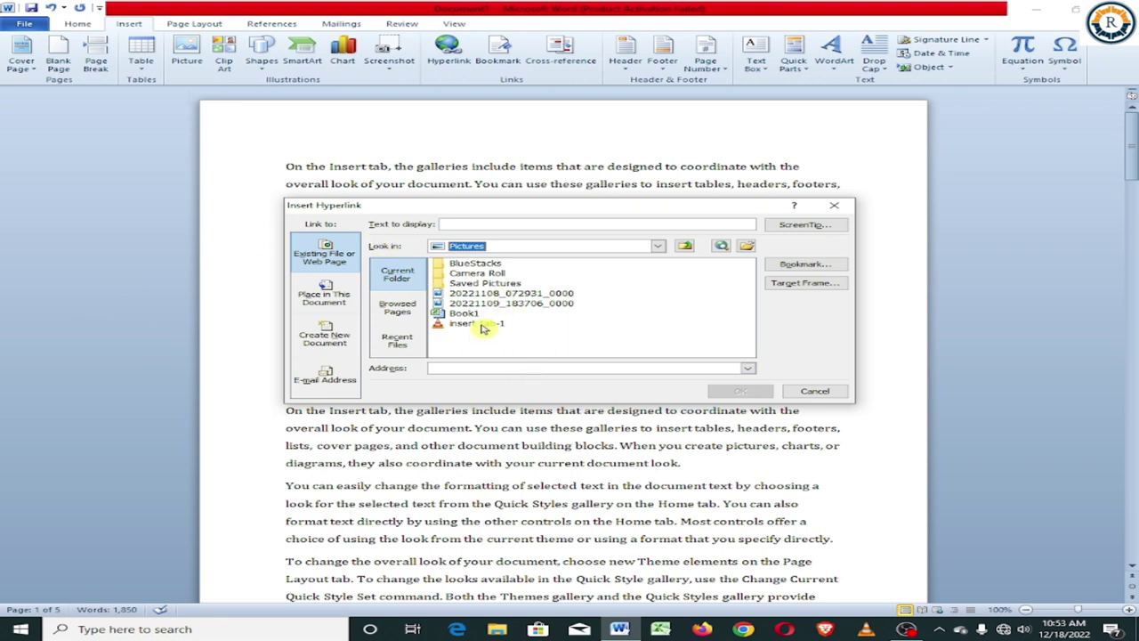
pyautogui.click(834, 206)
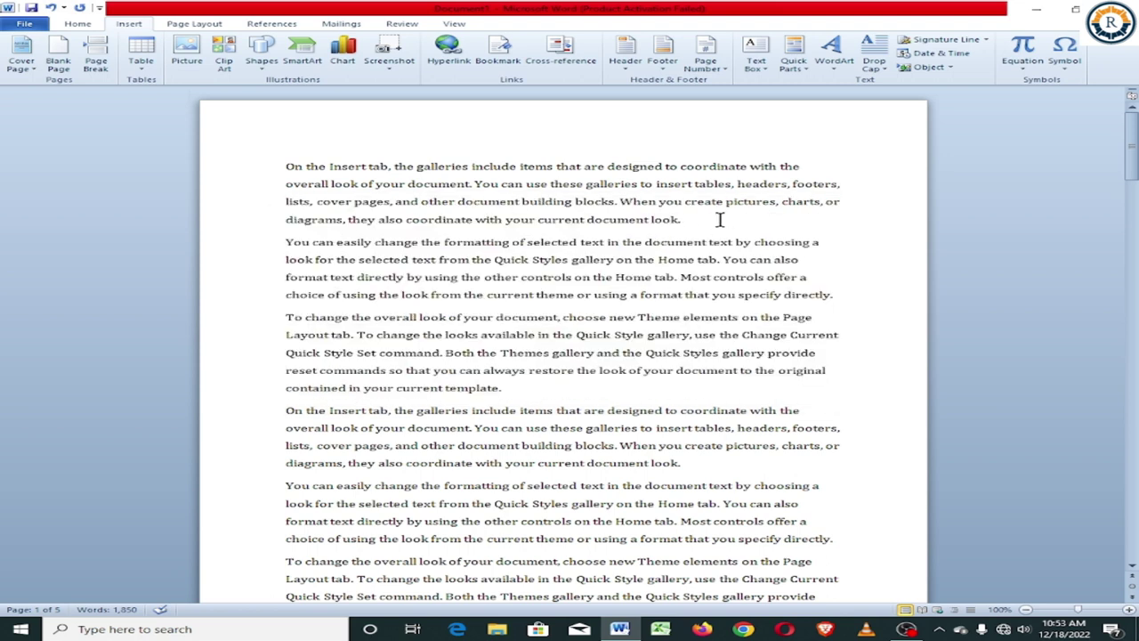
pyautogui.press('Return')
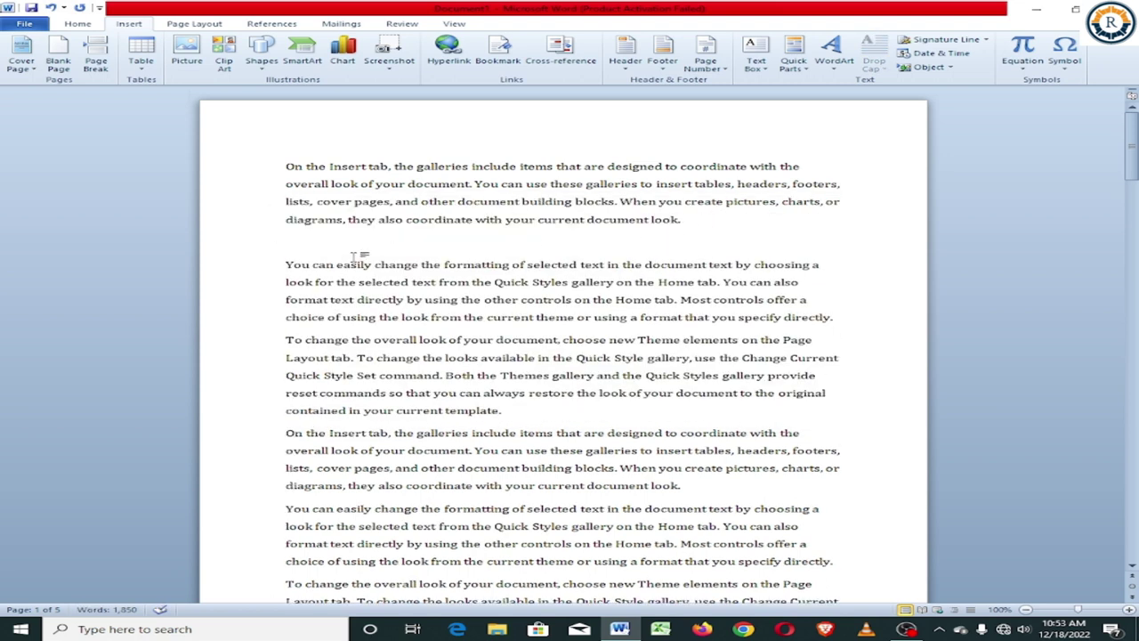
# - Hyperlink the empty line to the insert tab-1.mp4 video in Pictures
pyautogui.click(449, 49)
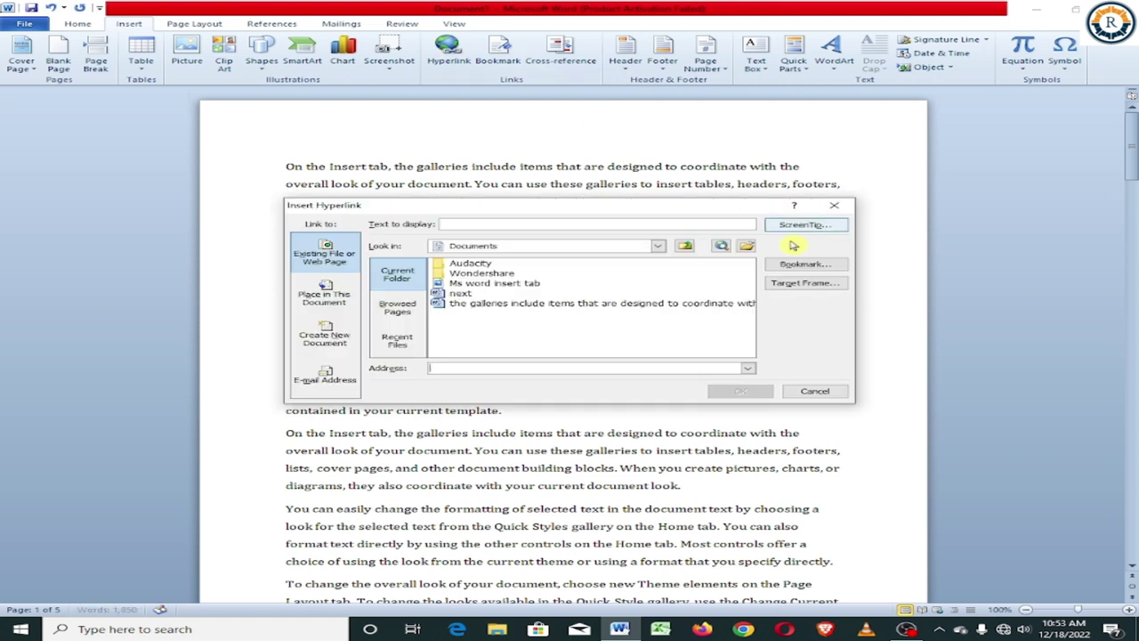
pyautogui.click(540, 248)
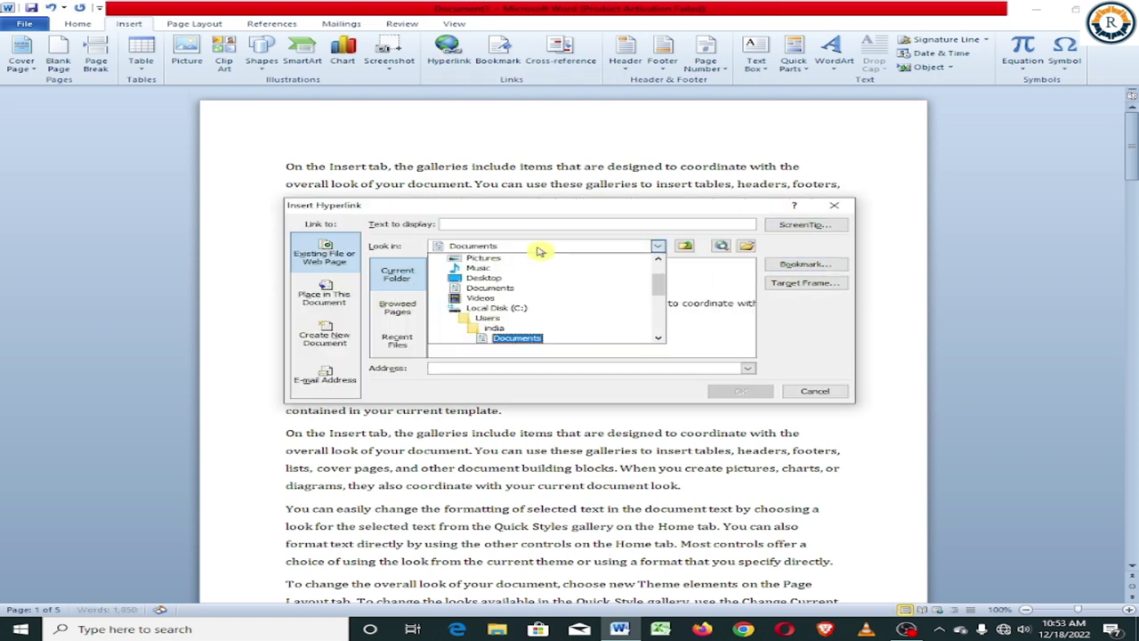
pyautogui.click(497, 258)
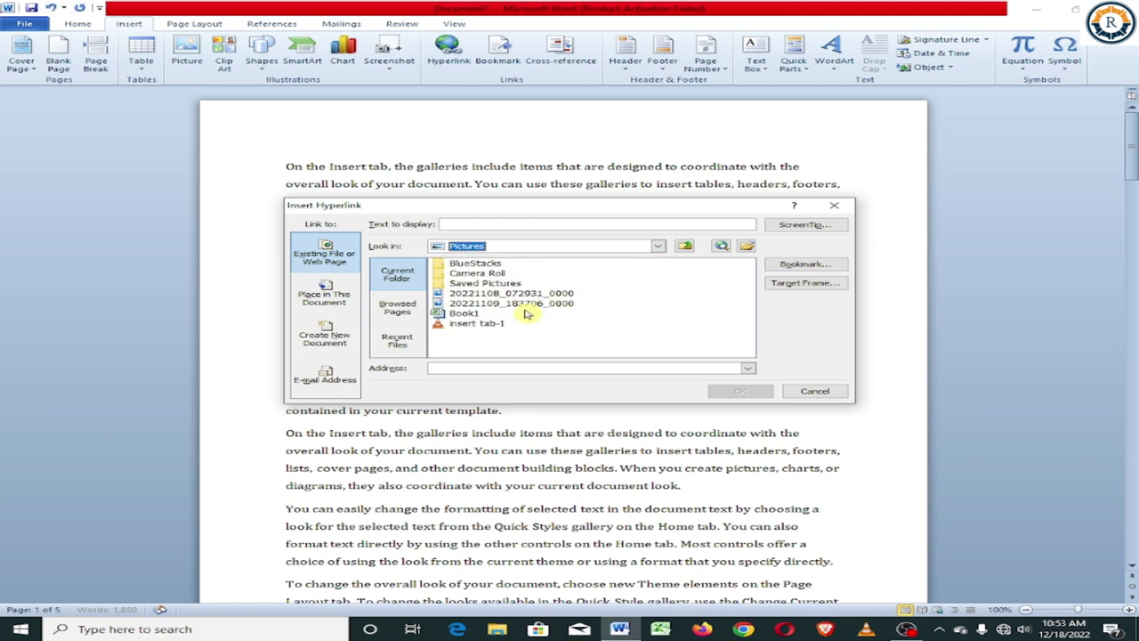
pyautogui.click(466, 325)
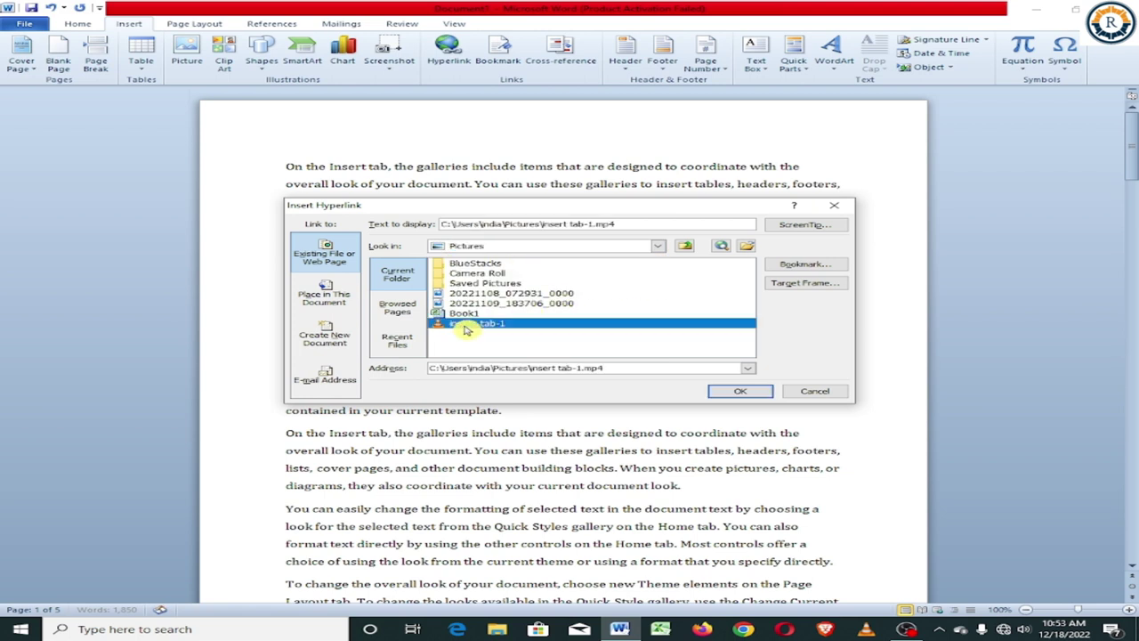
pyautogui.click(738, 392)
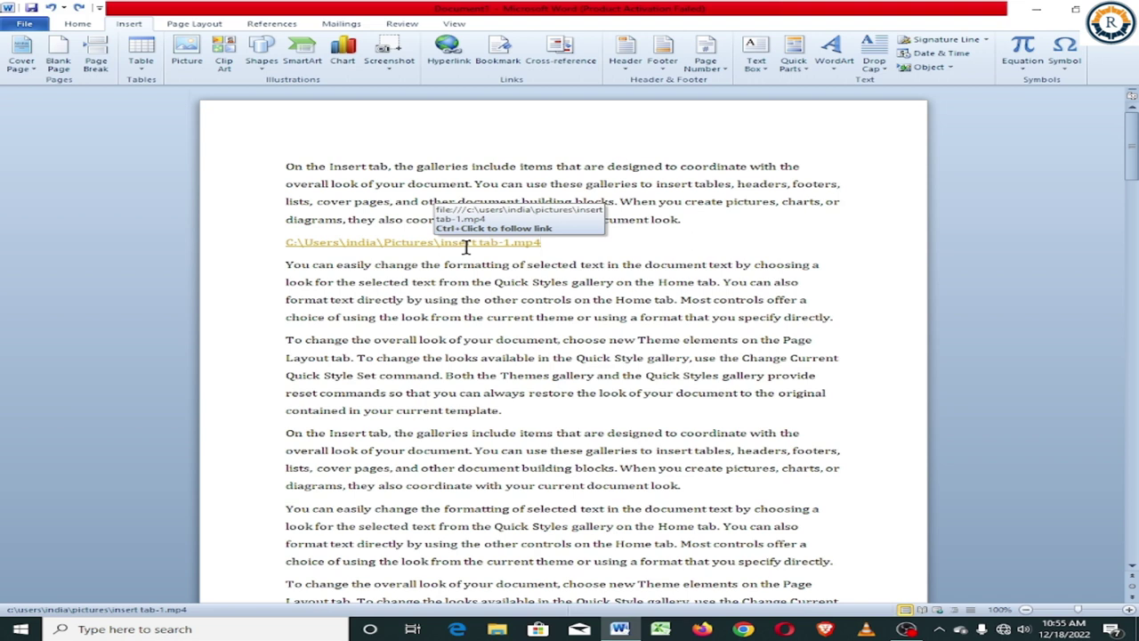
# - Follow the new link and accept the security notice to open the video
pyautogui.keyDown('ctrl'); pyautogui.click(469, 250); pyautogui.keyUp('ctrl')
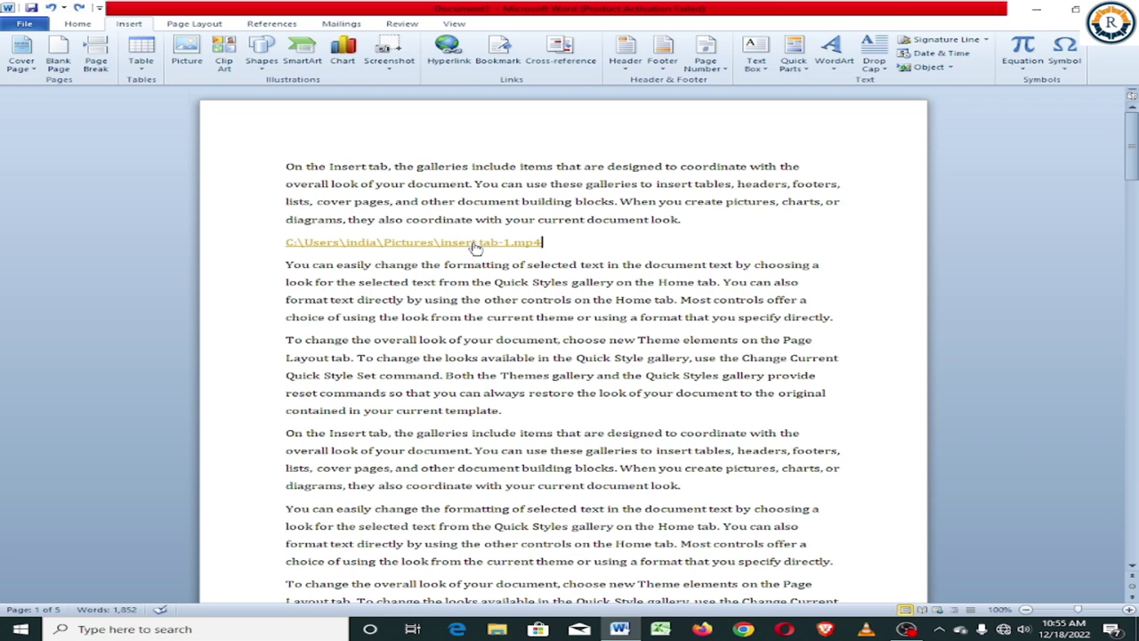
pyautogui.keyDown('ctrl'); pyautogui.click(477, 248); pyautogui.keyUp('ctrl')
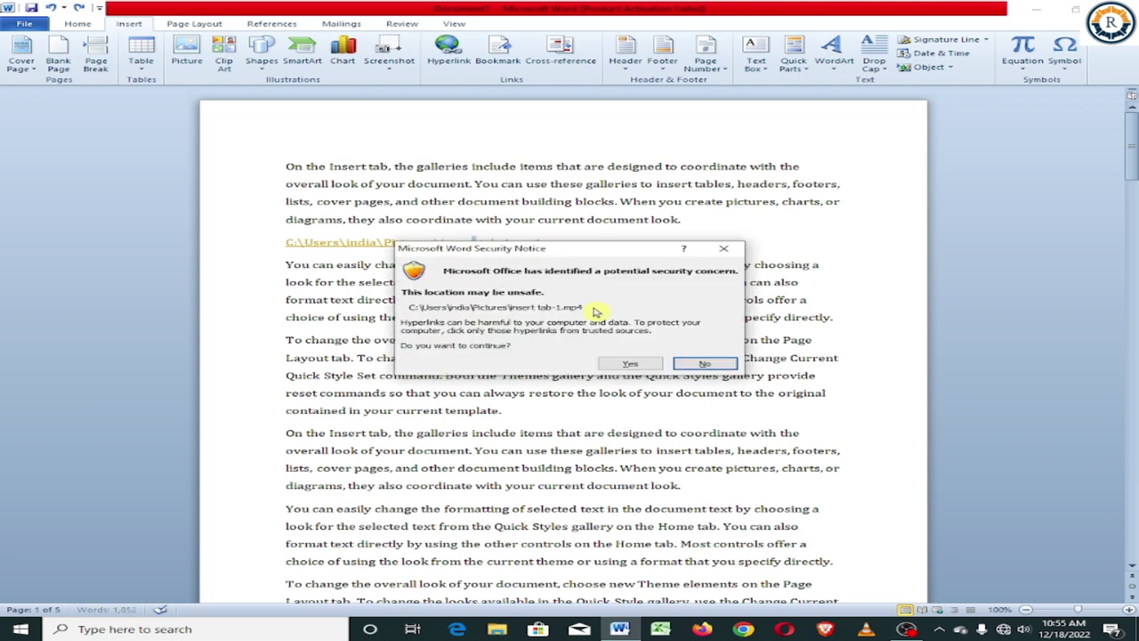
pyautogui.click(623, 363)
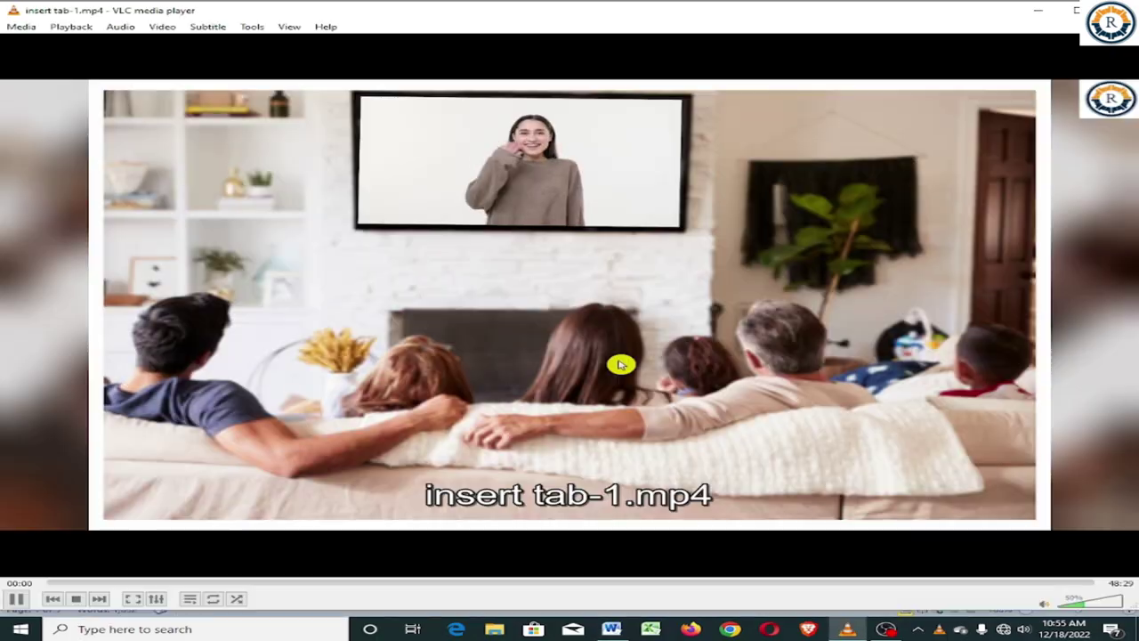
# - Turn the VLC volume down to 20%
pyautogui.scroll(-6, 621, 365)
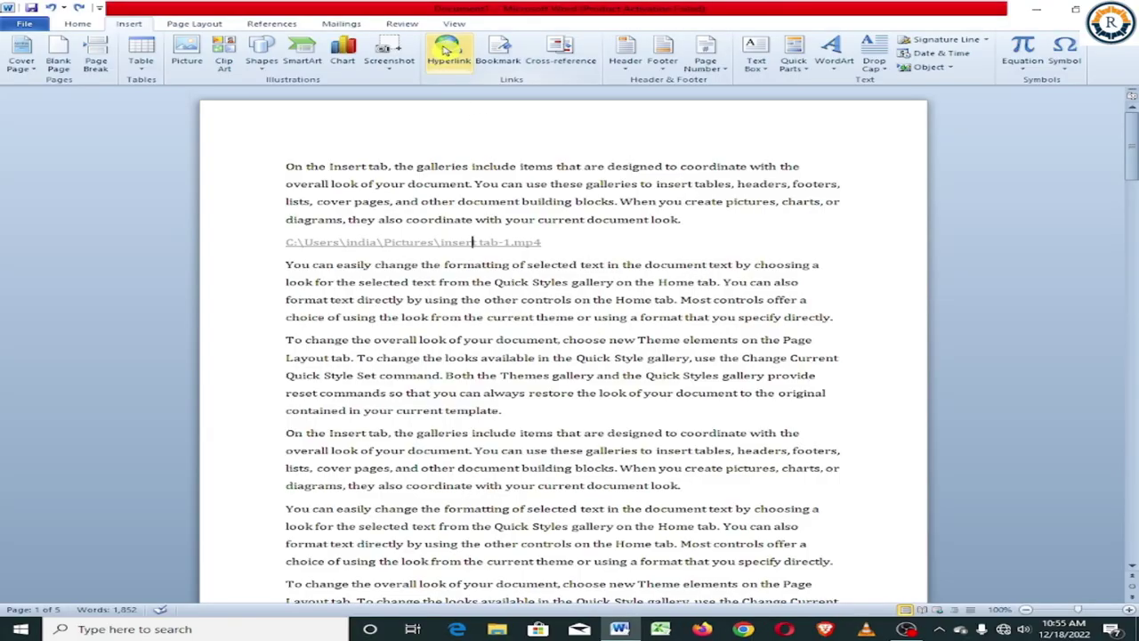
# - Close the existing link's Edit Hyperlink dialog unchanged and add a blank line after the third paragraph
pyautogui.click(448, 49)
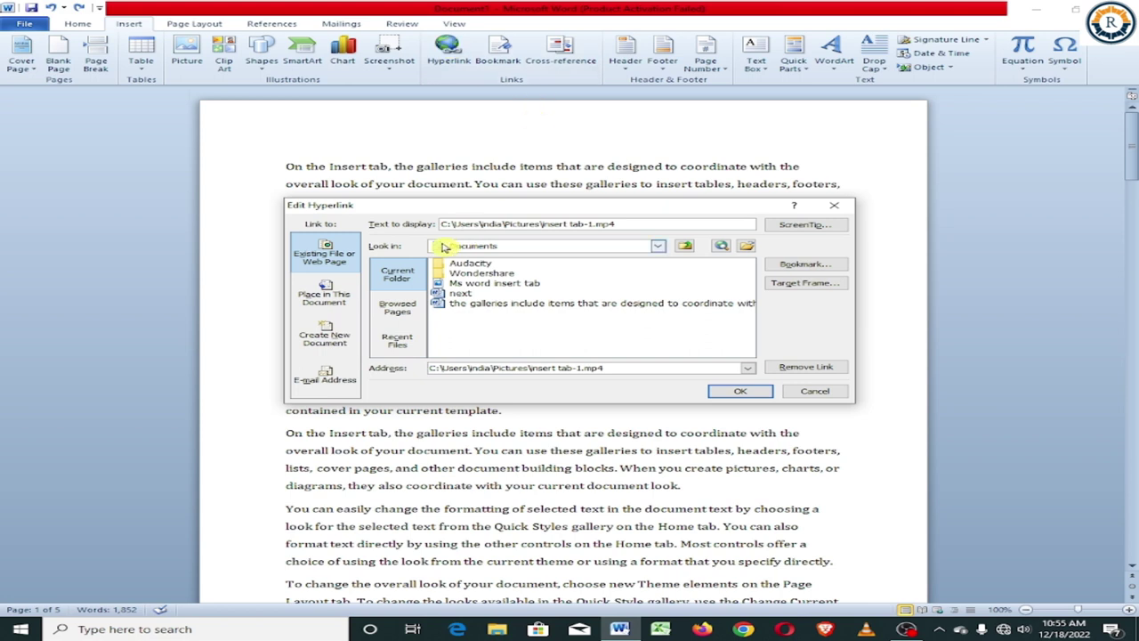
pyautogui.press('Return')
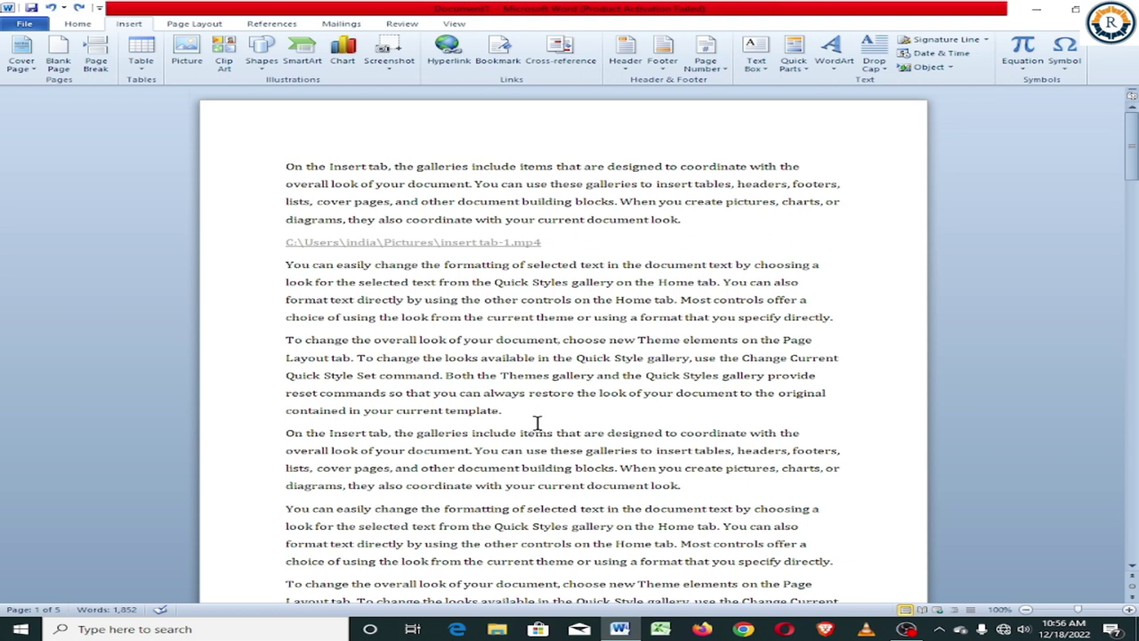
pyautogui.press('Return')
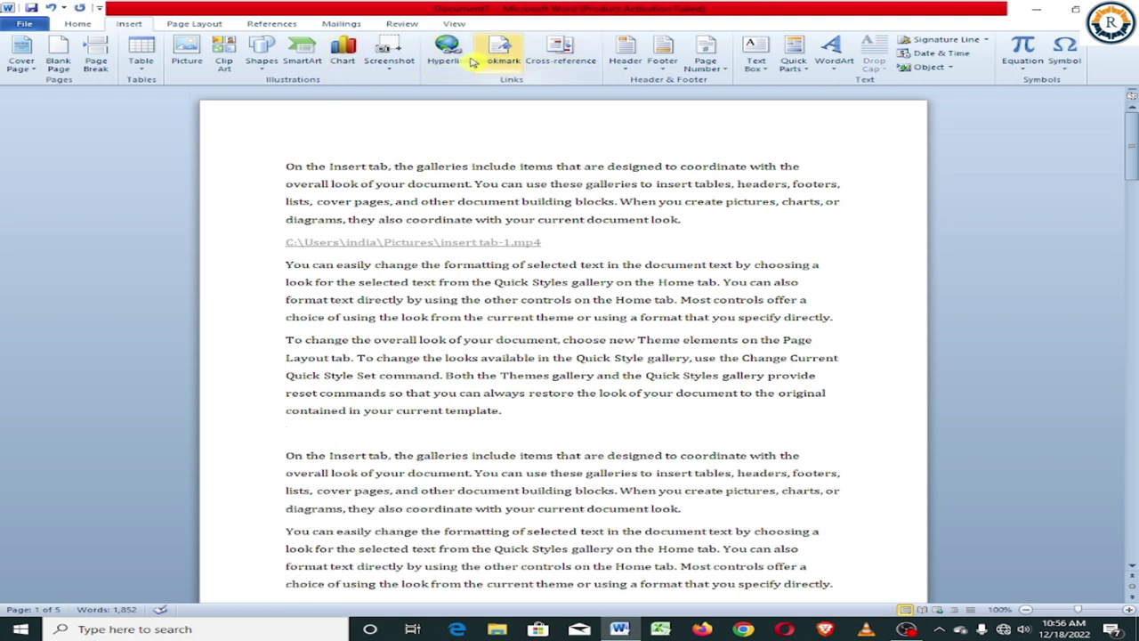
# - Link the empty line to Pictures\20221108_072931_0000.png with display text 'MS WORD'
pyautogui.click(450, 52)
pyautogui.click(498, 248)
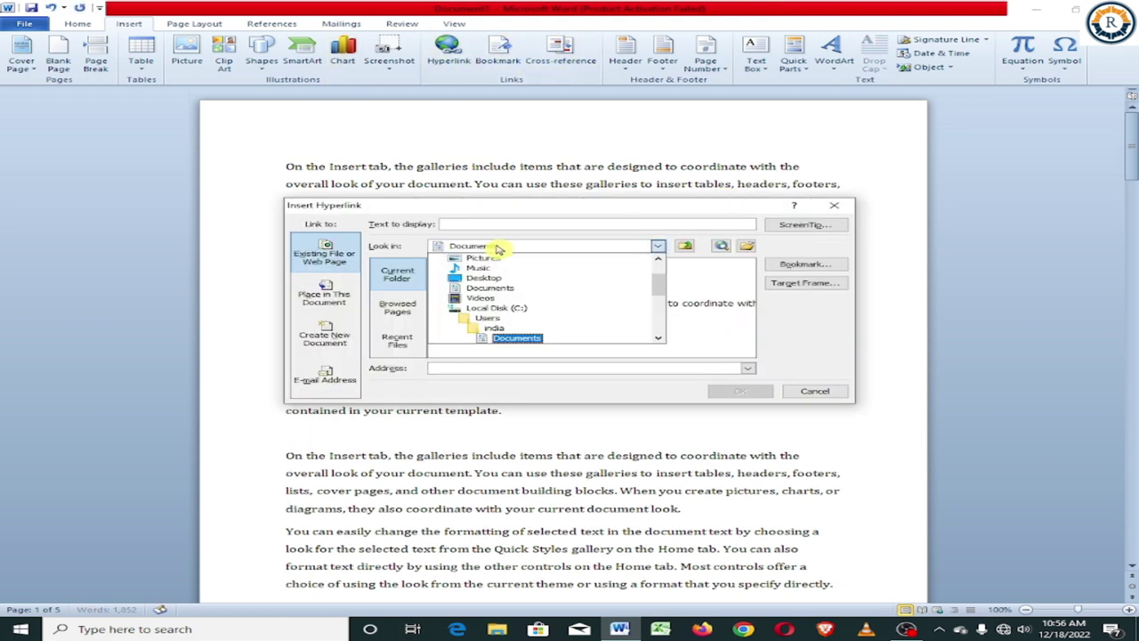
pyautogui.click(485, 258)
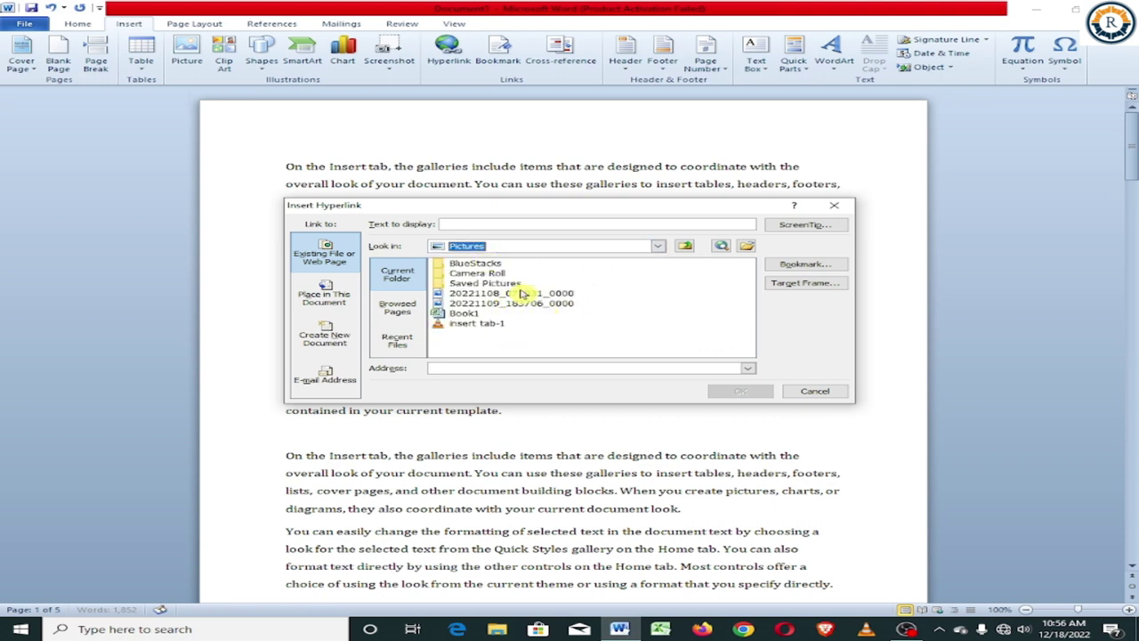
pyautogui.click(524, 295)
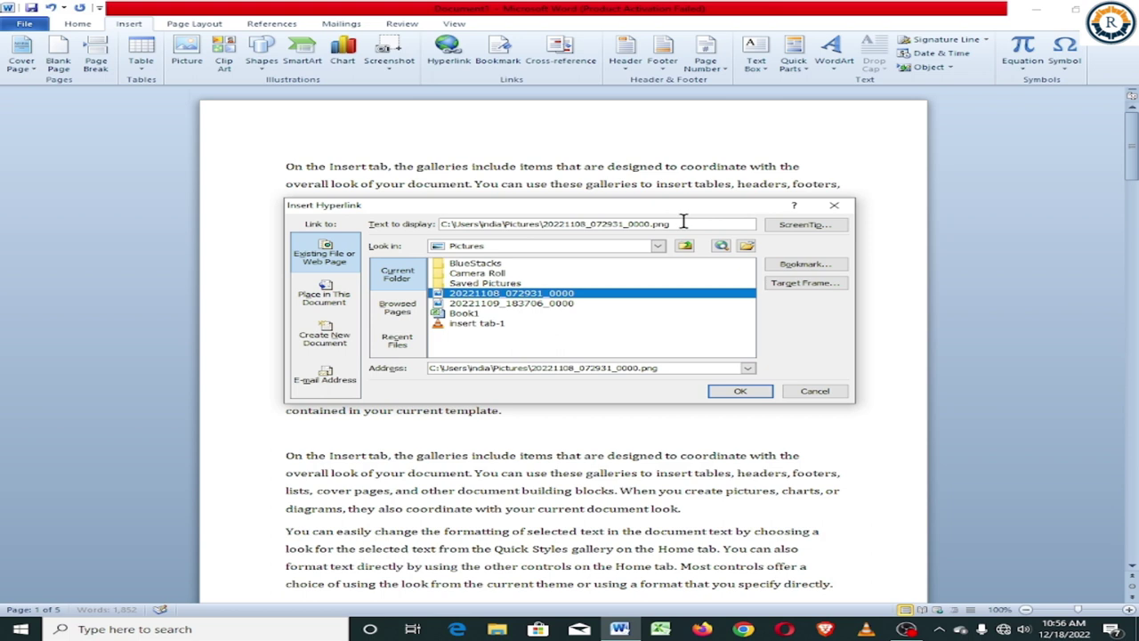
pyautogui.moveTo(681, 223); pyautogui.dragTo(432, 243)
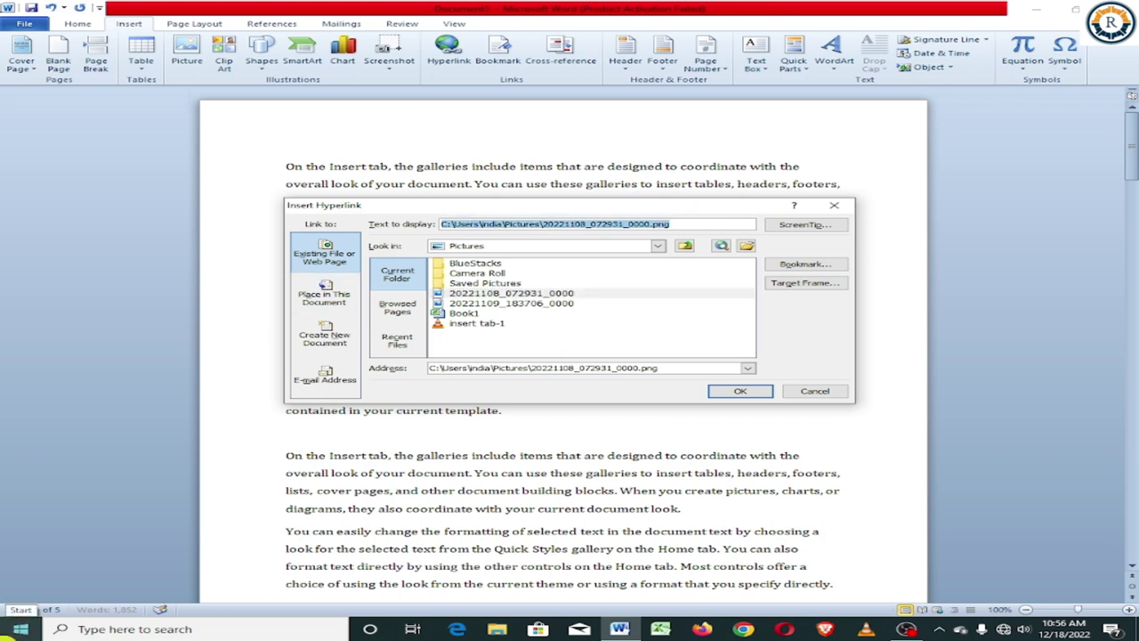
pyautogui.write('MS WORD')
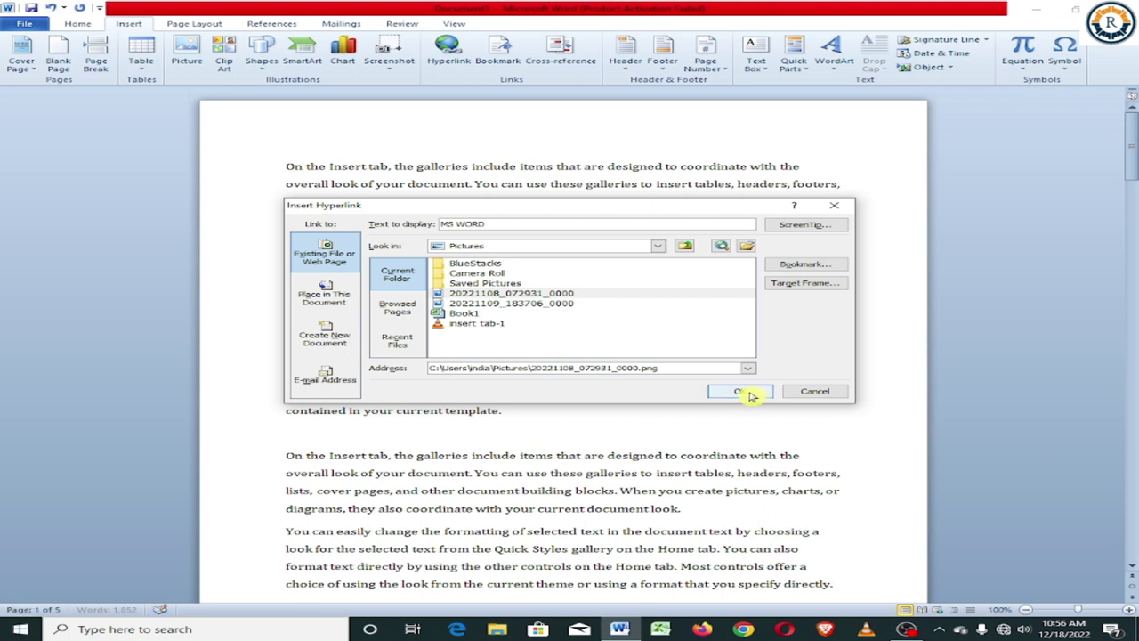
pyautogui.click(494, 293)
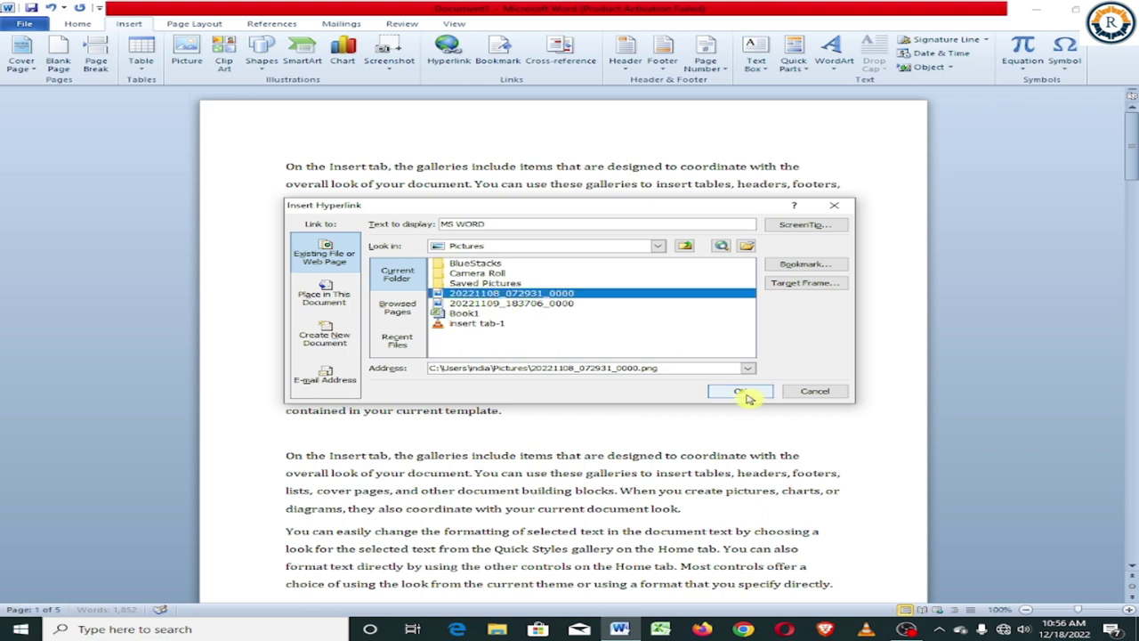
pyautogui.click(741, 392)
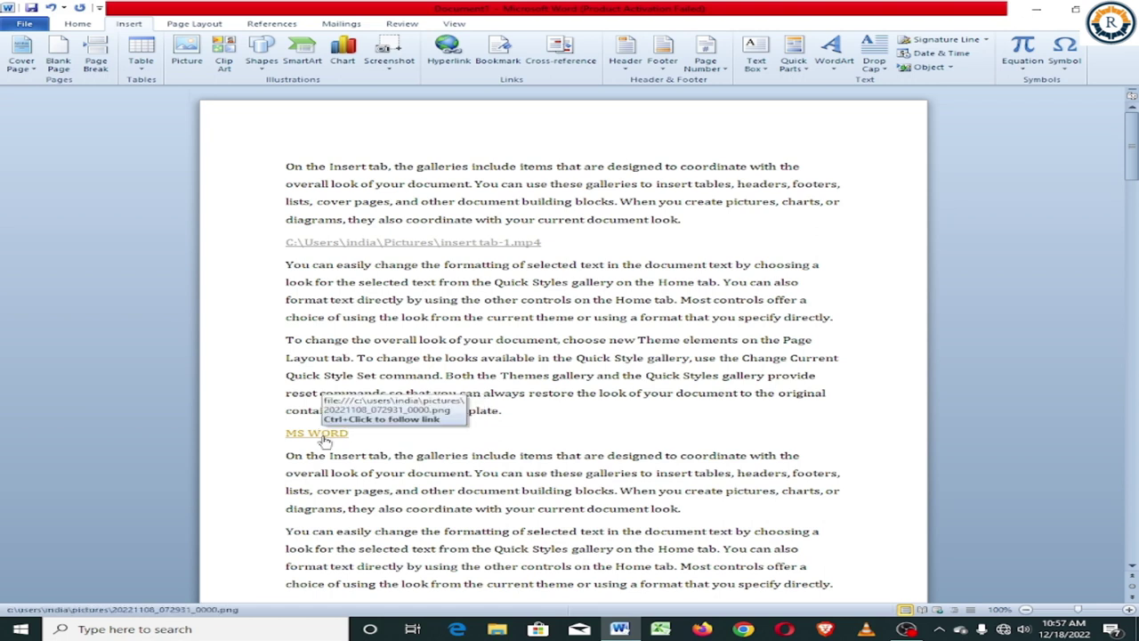
# - Follow the MS WORD link to view the picture, then close the viewer
pyautogui.keyDown('ctrl'); pyautogui.click(318, 434); pyautogui.keyUp('ctrl')
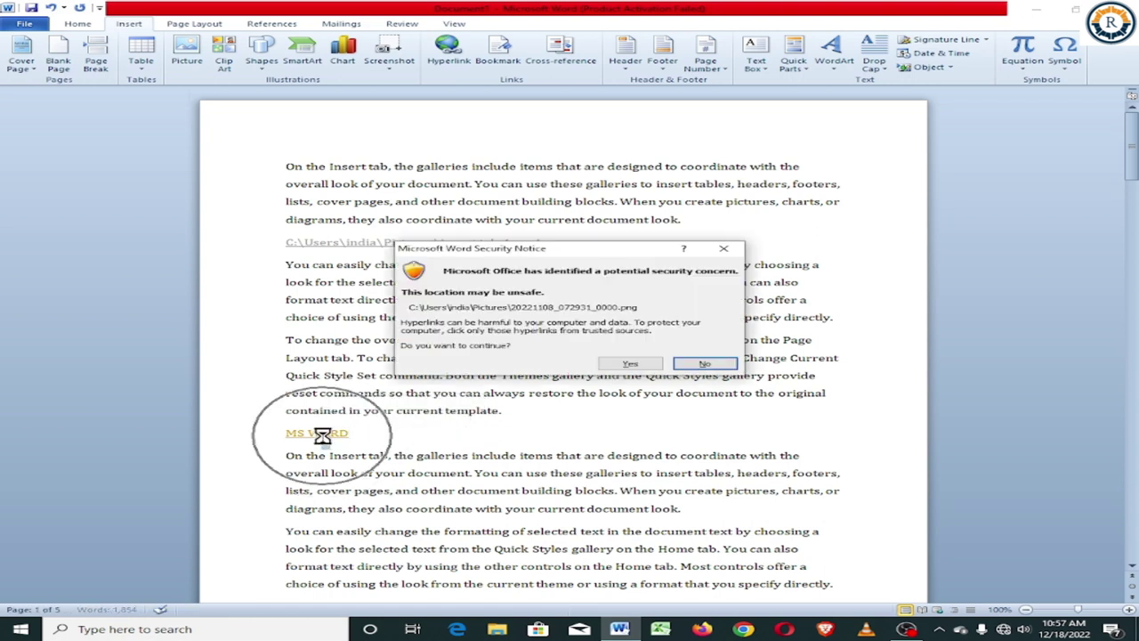
pyautogui.click(628, 367)
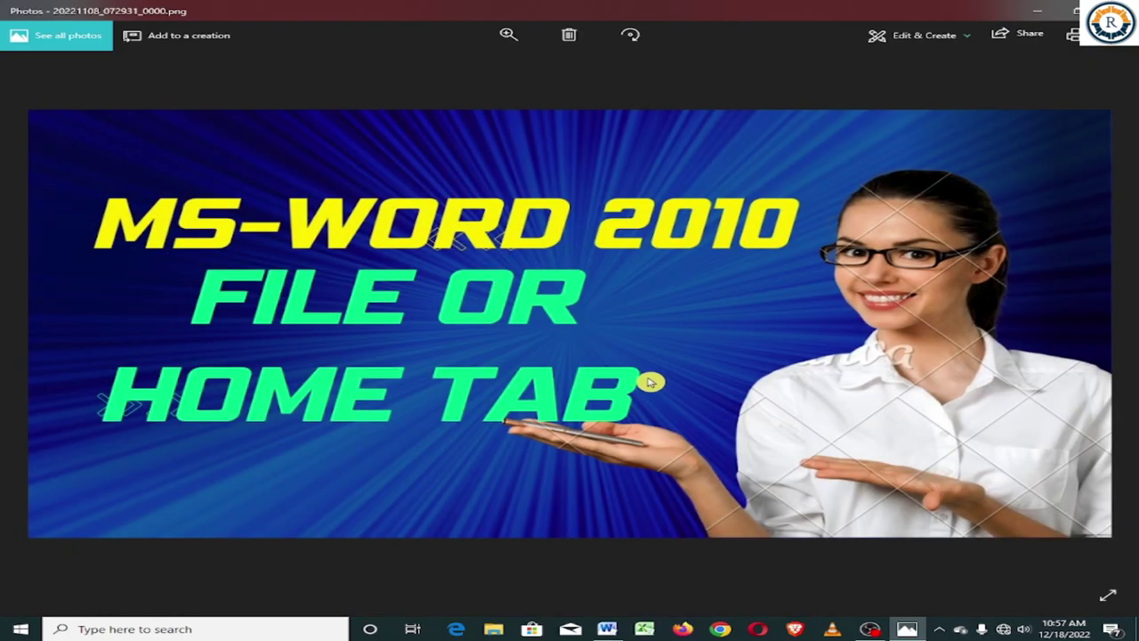
pyautogui.hotkey('alt', 'F4')
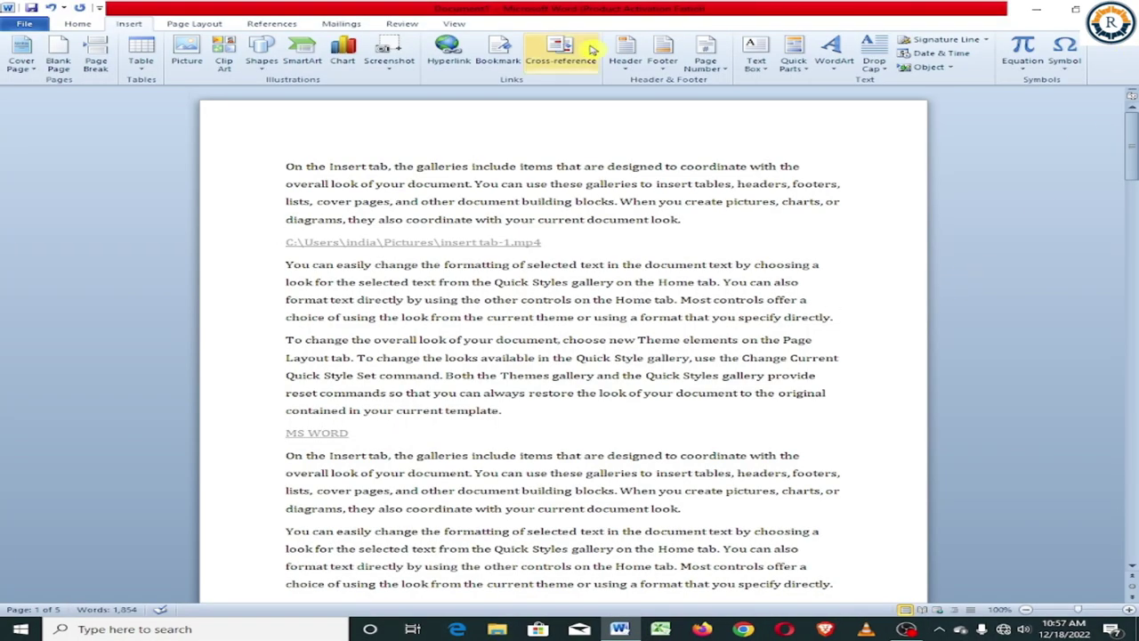
pyautogui.click(450, 53)
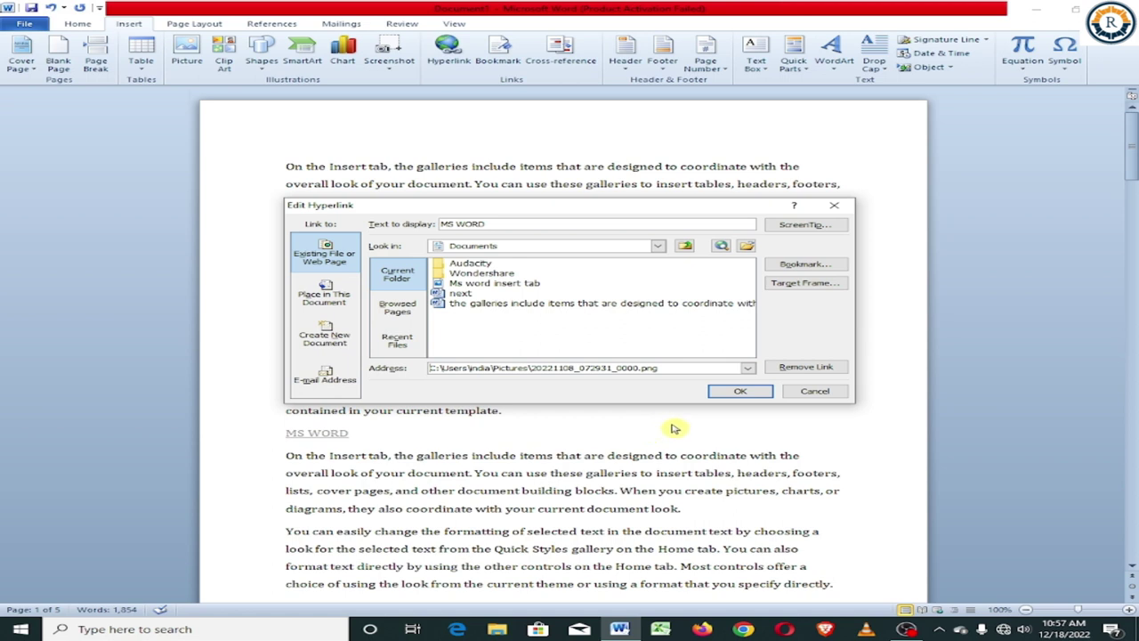
pyautogui.press('Return')
pyautogui.scroll(-1, 560, 348)
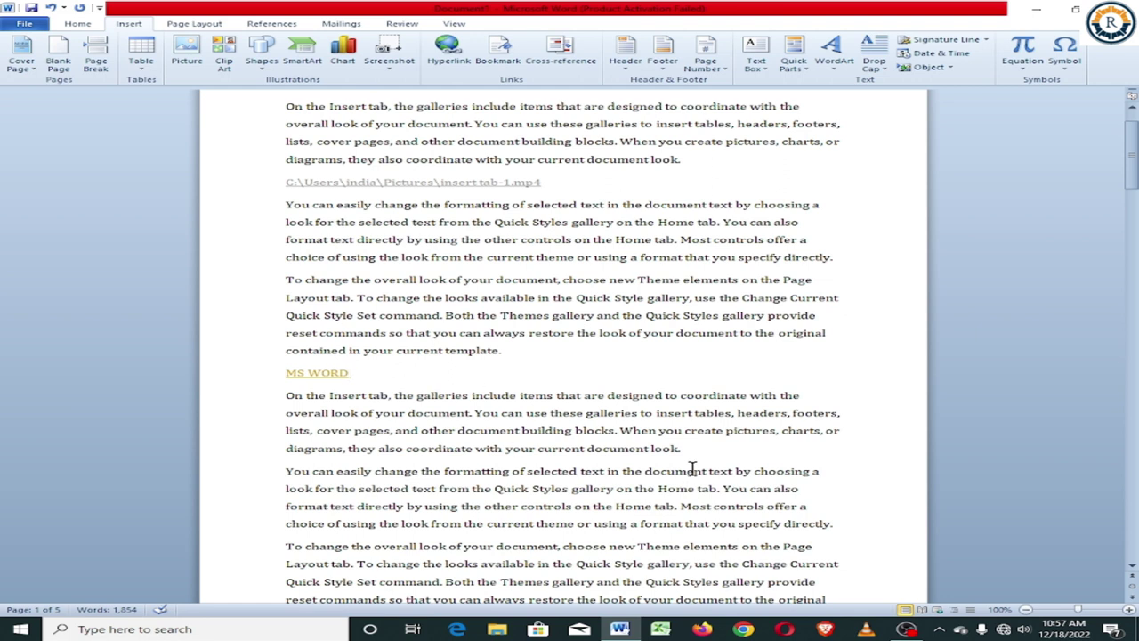
# - Add a blank line below the MS WORD paragraph, insert a Book1.xlsx link, then undo it
pyautogui.click(712, 452)
pyautogui.press('Return')
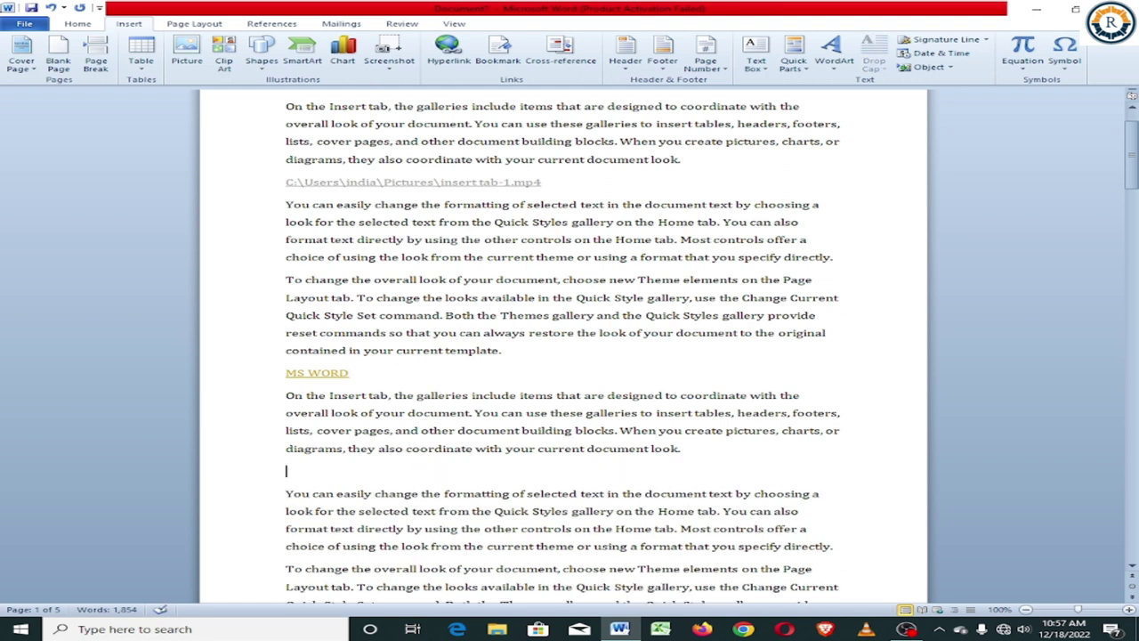
pyautogui.click(449, 53)
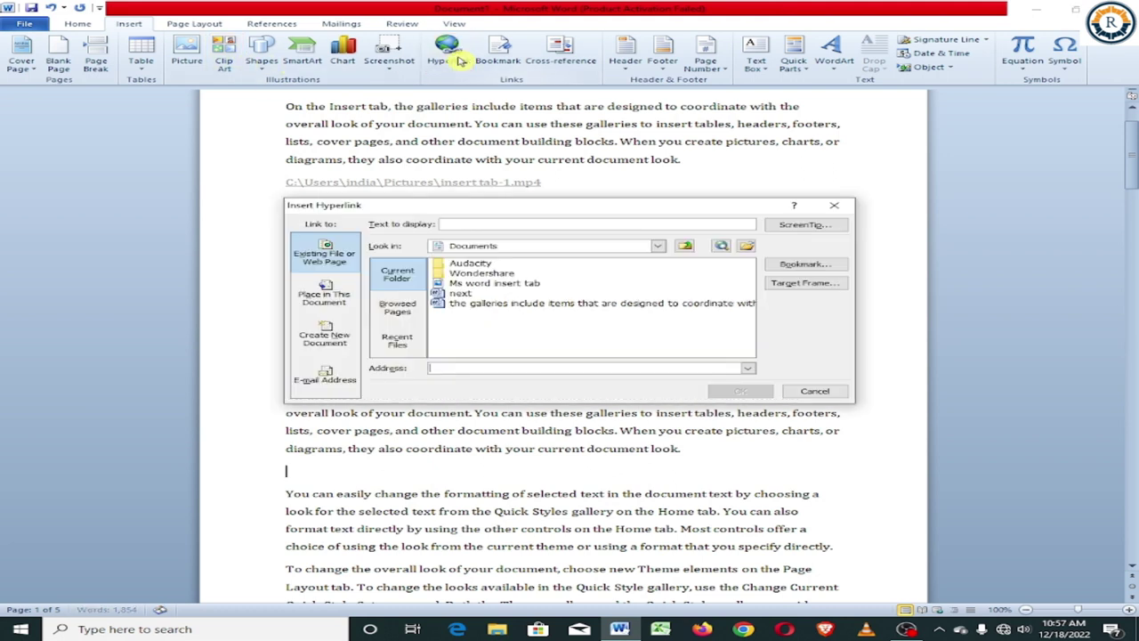
pyautogui.click(554, 247)
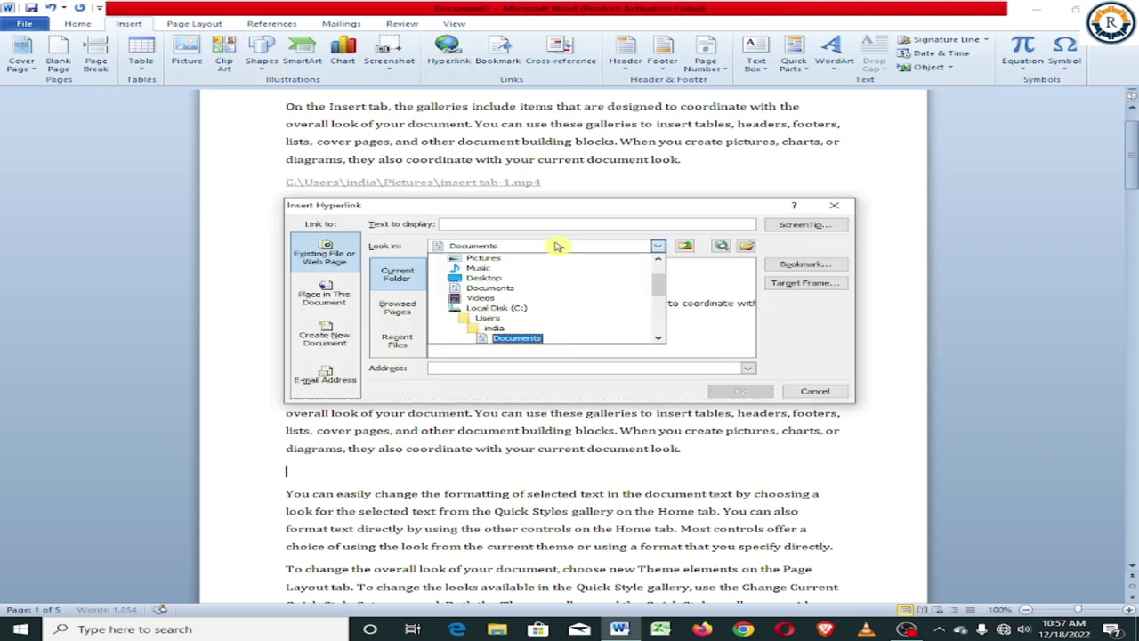
pyautogui.click(509, 258)
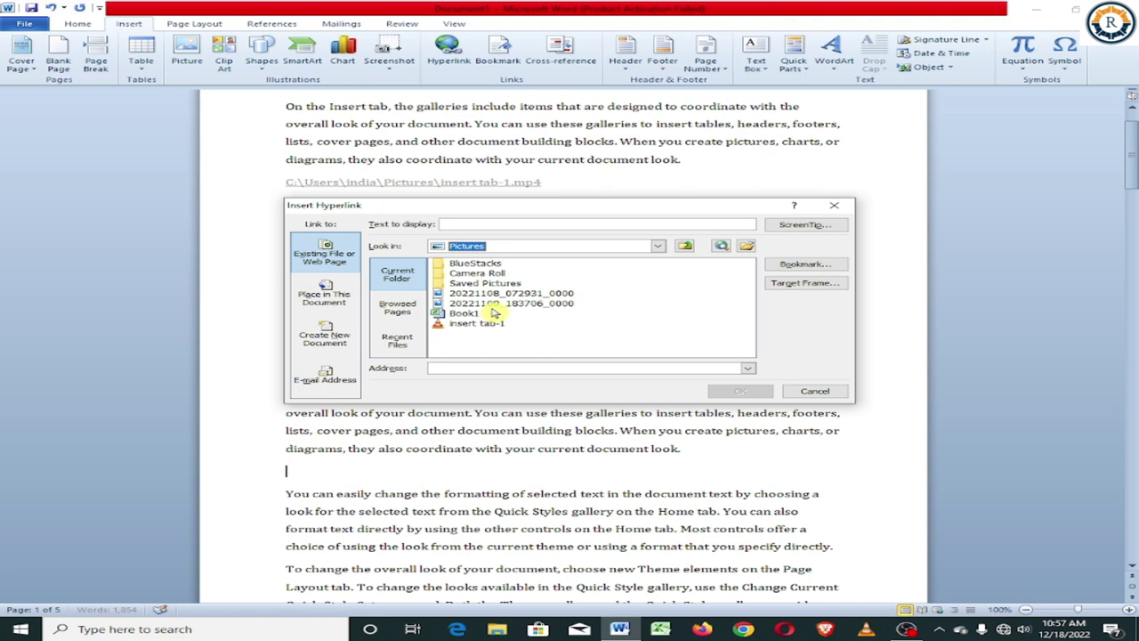
pyautogui.click(464, 316)
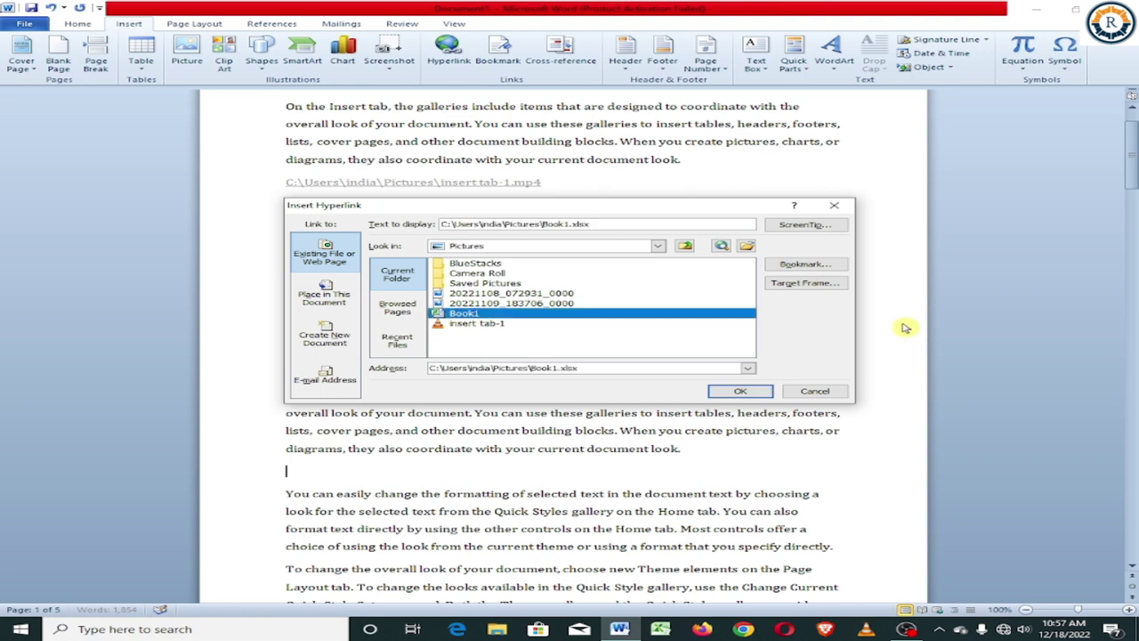
pyautogui.click(743, 391)
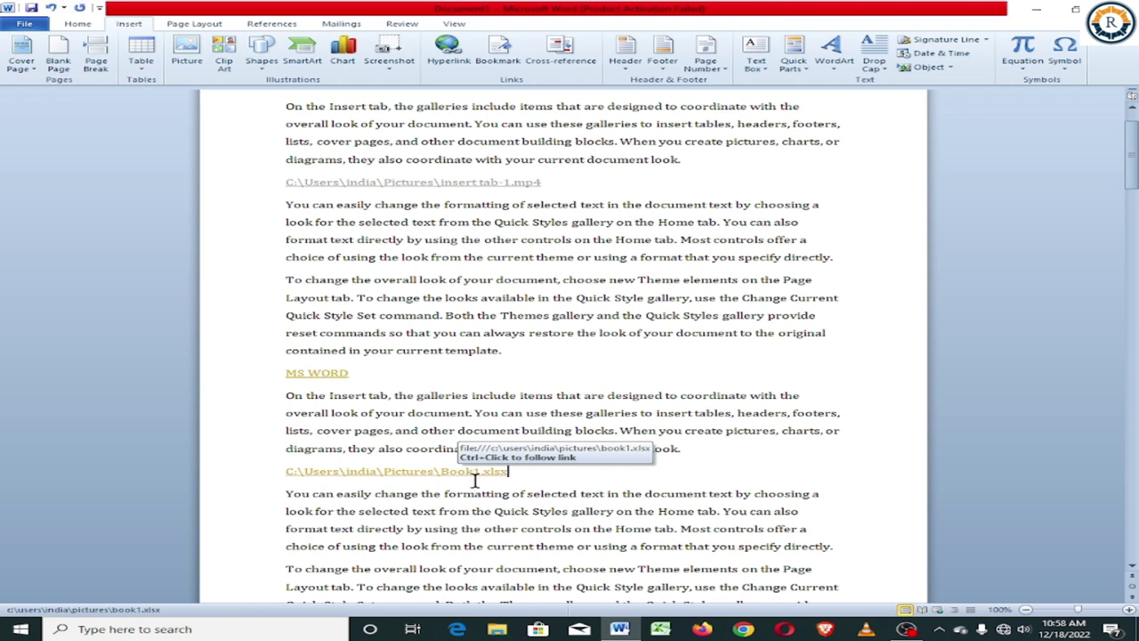
pyautogui.hotkey('ctrl', 'z')
# - Start a new hyperlink targeting Book1.xlsx in the Pictures folder
pyautogui.click(449, 49)
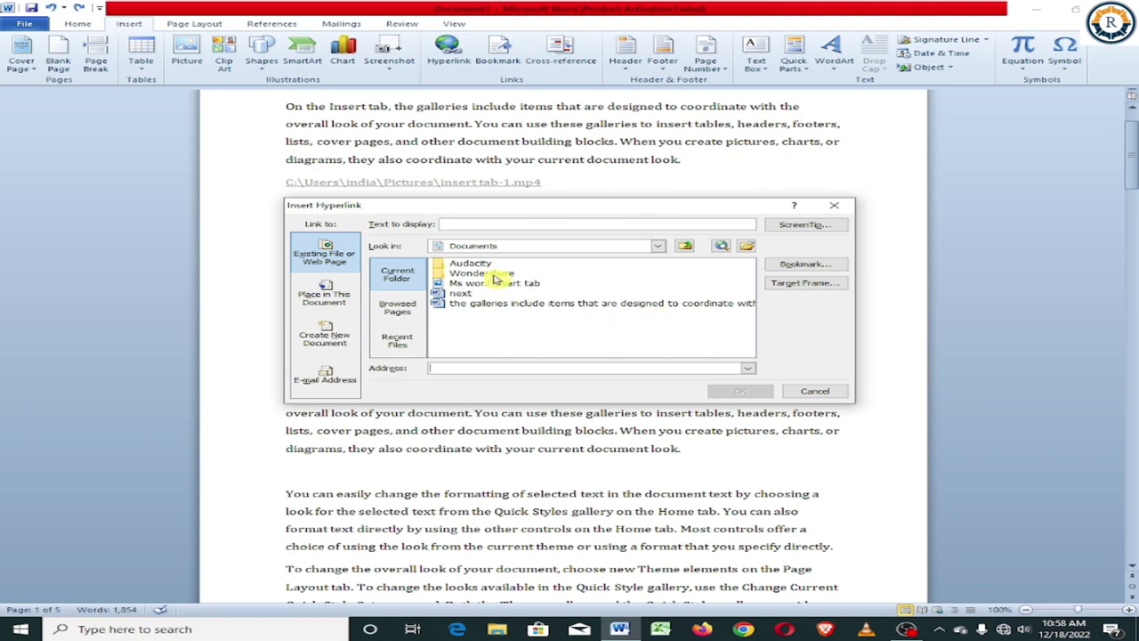
pyautogui.click(508, 246)
pyautogui.click(504, 257)
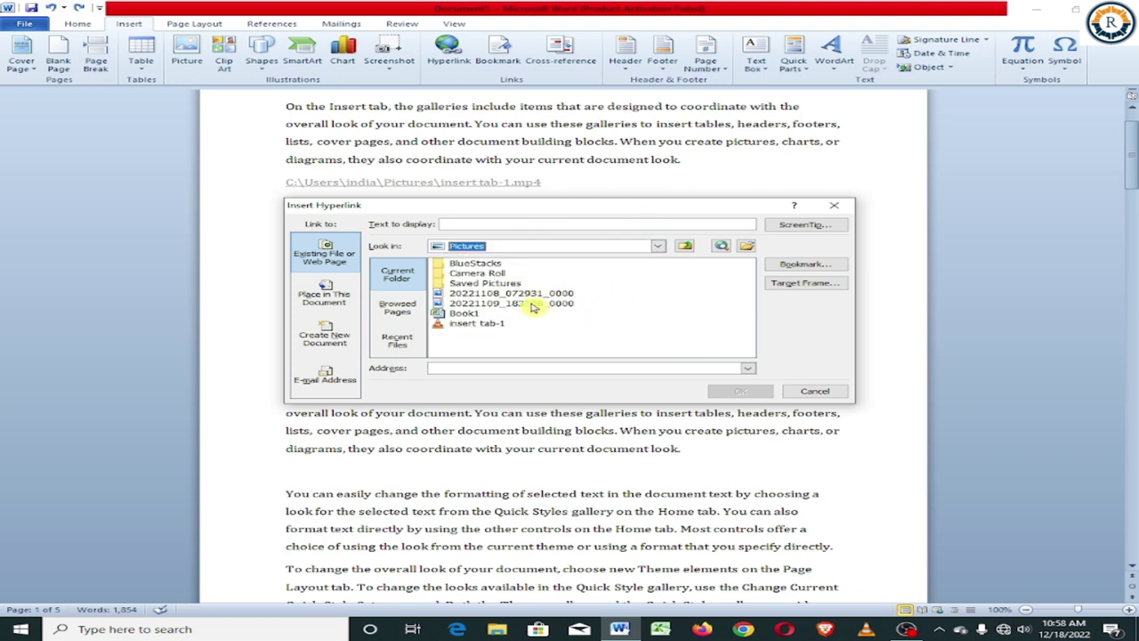
pyautogui.click(459, 314)
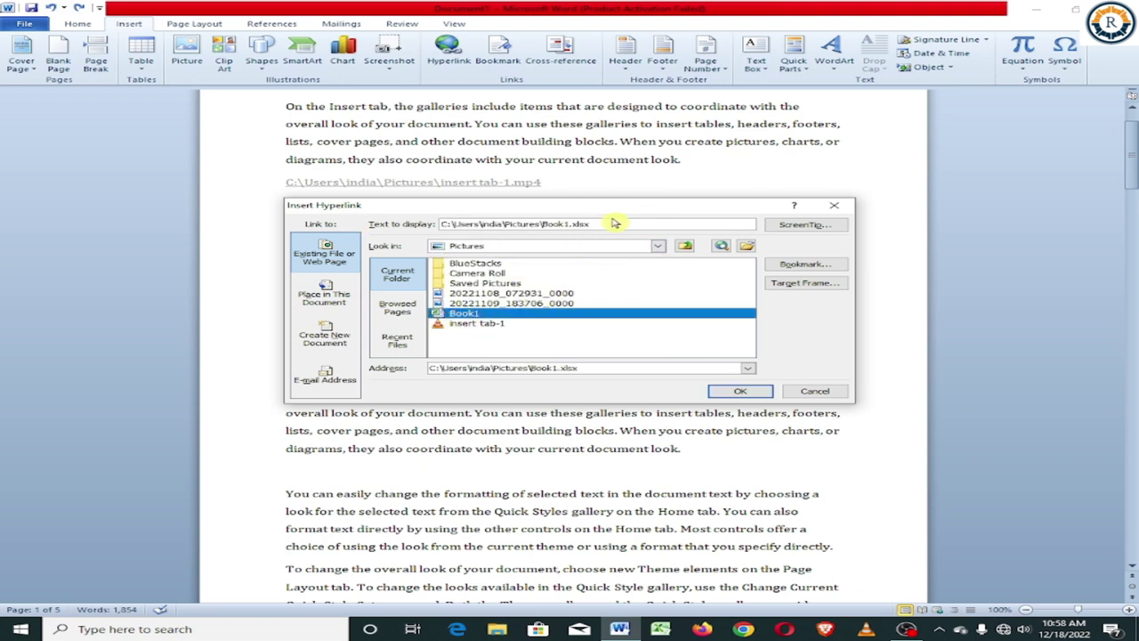
# - Set the display text to 'EXCEL', insert the link, and follow it to open Book1
pyautogui.click(610, 223)
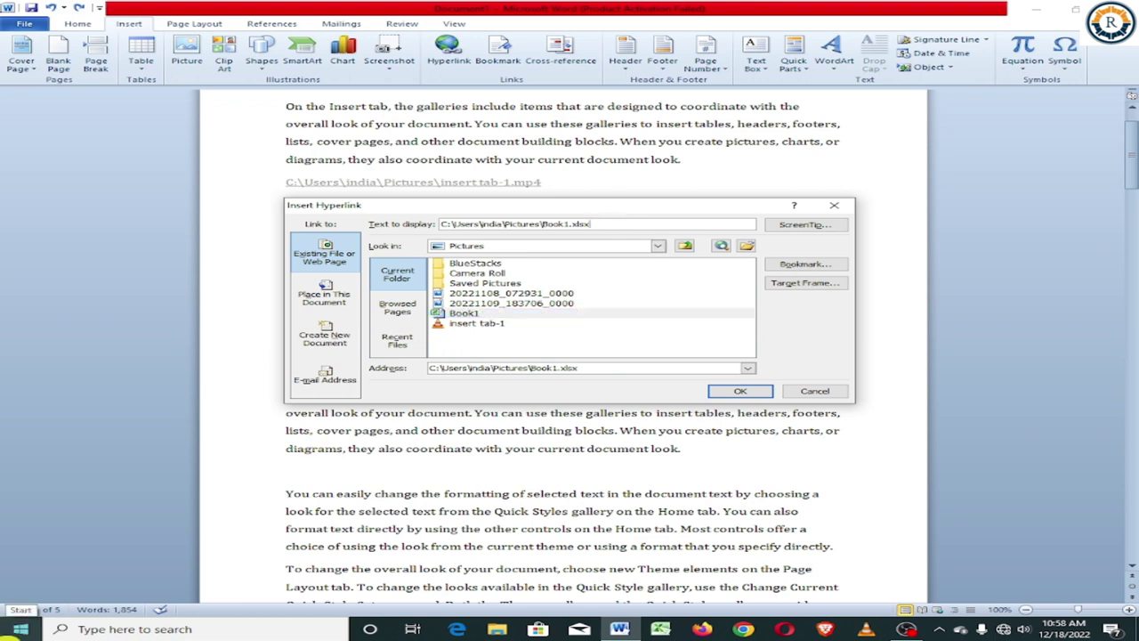
pyautogui.press('BackSpace')
pyautogui.press('BackSpace')
pyautogui.press('BackSpace')
pyautogui.write('XCEL')
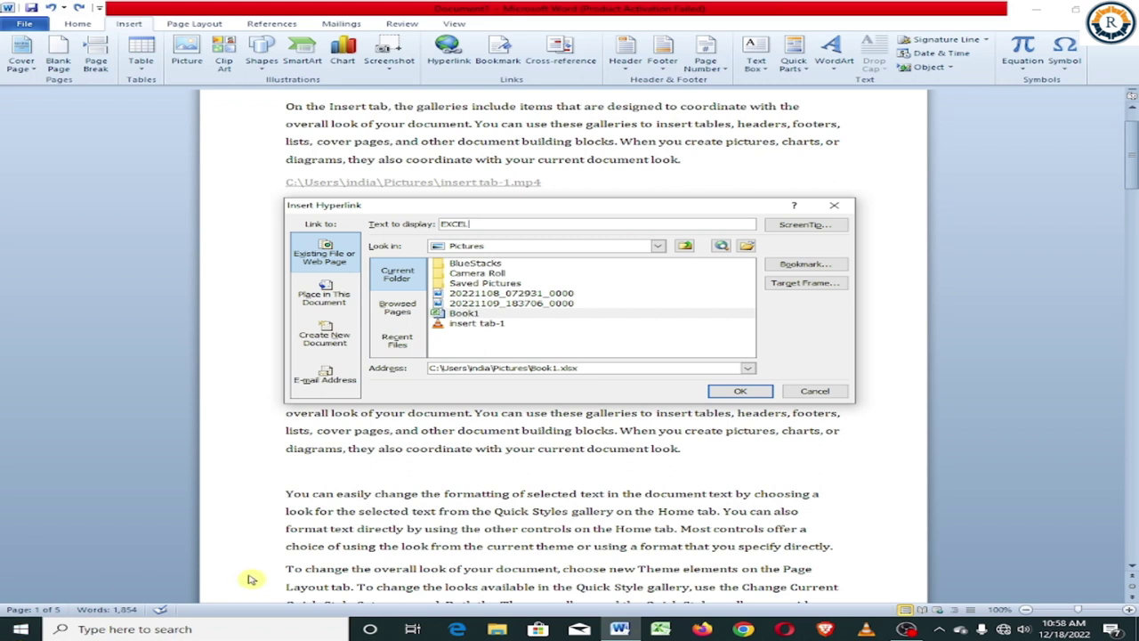
pyautogui.click(465, 315)
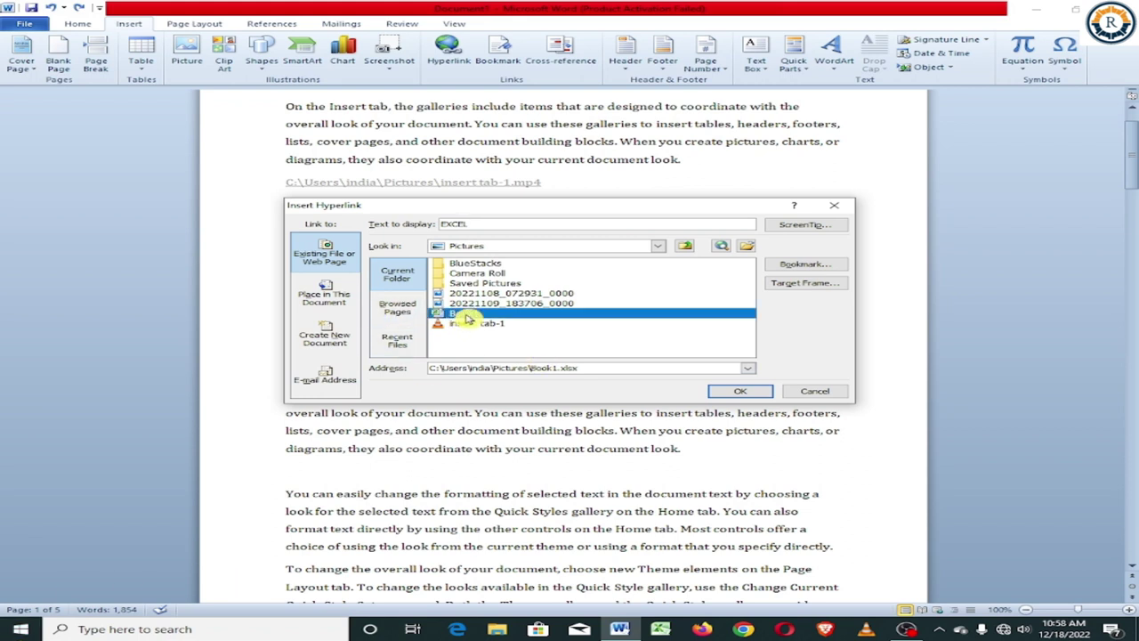
pyautogui.click(741, 393)
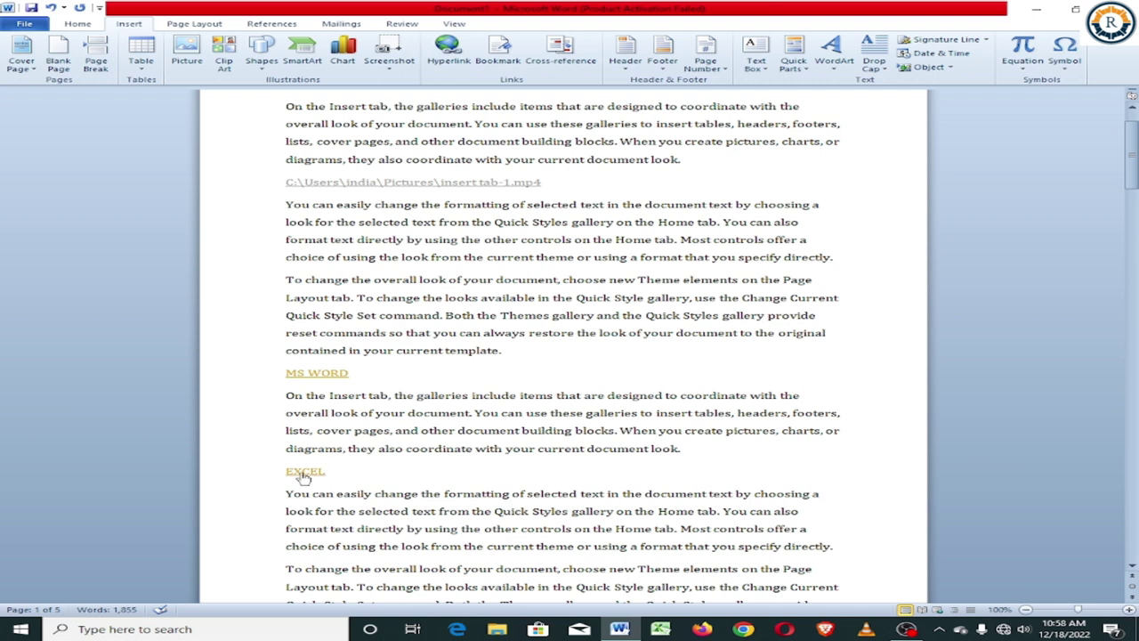
pyautogui.keyDown('ctrl'); pyautogui.click(303, 476); pyautogui.keyUp('ctrl')
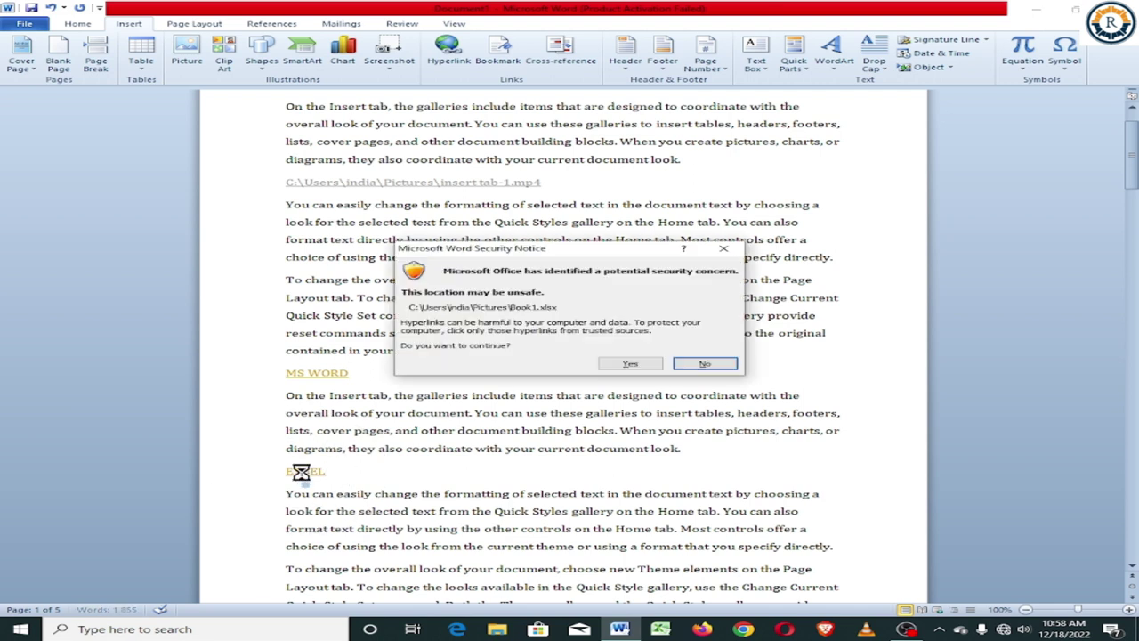
pyautogui.click(629, 365)
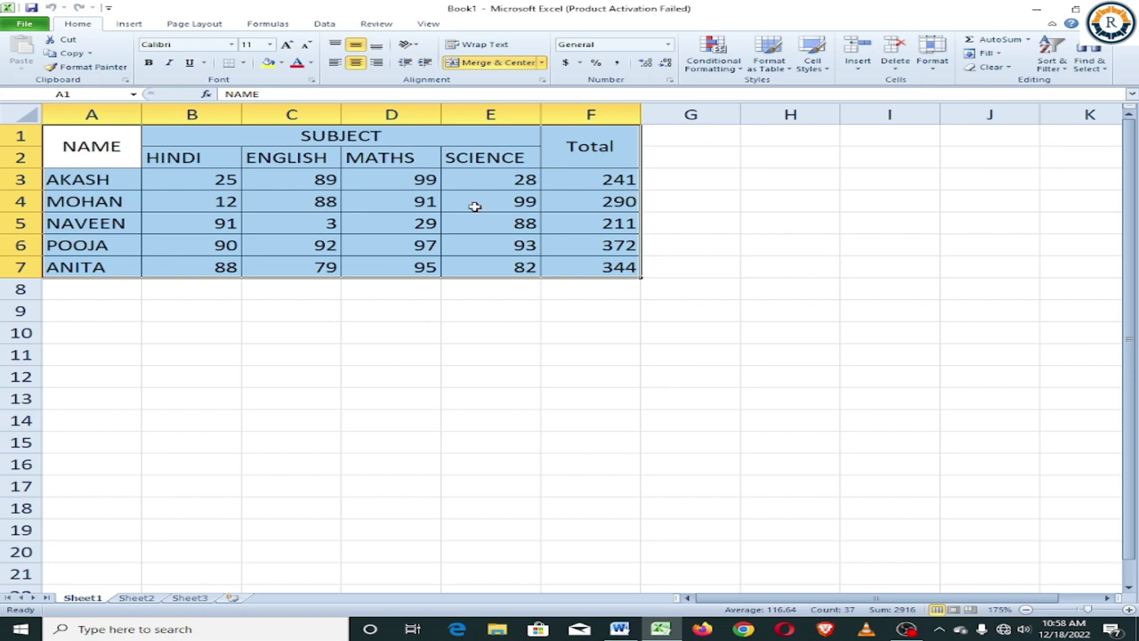
# - Inspect a few cells in Book1's student marks table, then close Excel without saving
pyautogui.click(254, 197)
pyautogui.click(608, 201)
pyautogui.click(376, 221)
pyautogui.doubleClick(418, 181)
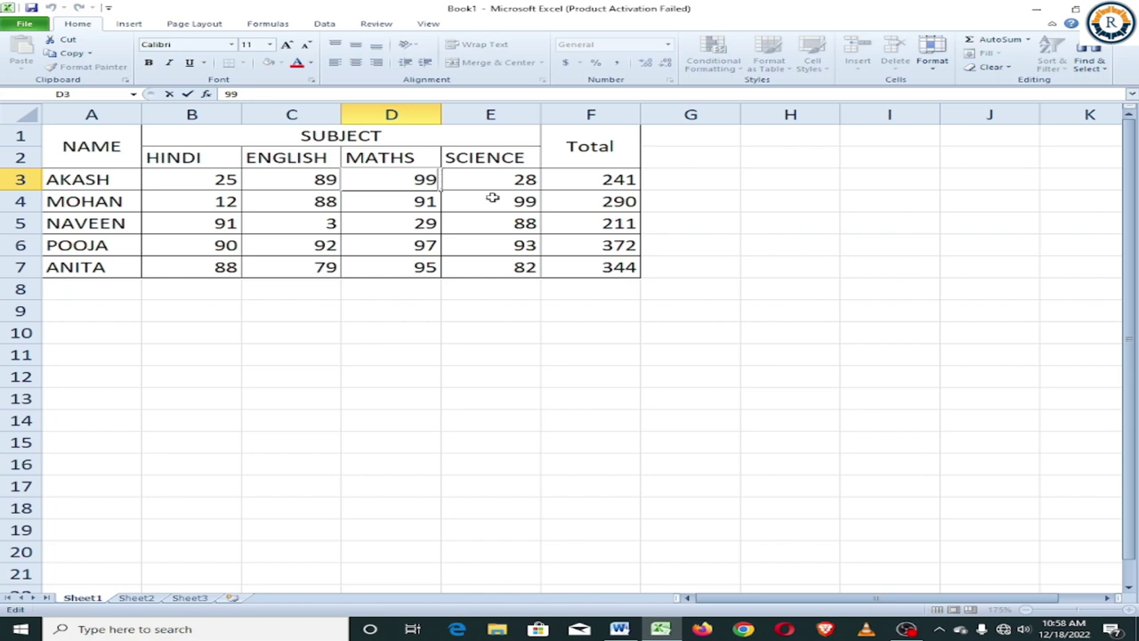
pyautogui.hotkey('alt', 'F4')
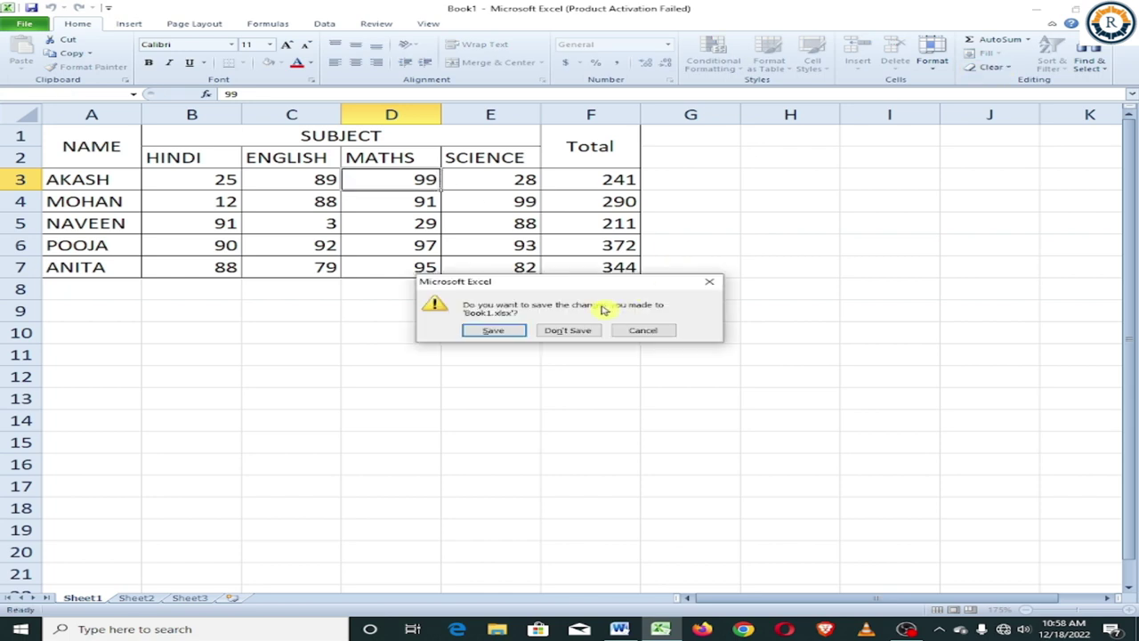
pyautogui.click(574, 331)
pyautogui.click(303, 471)
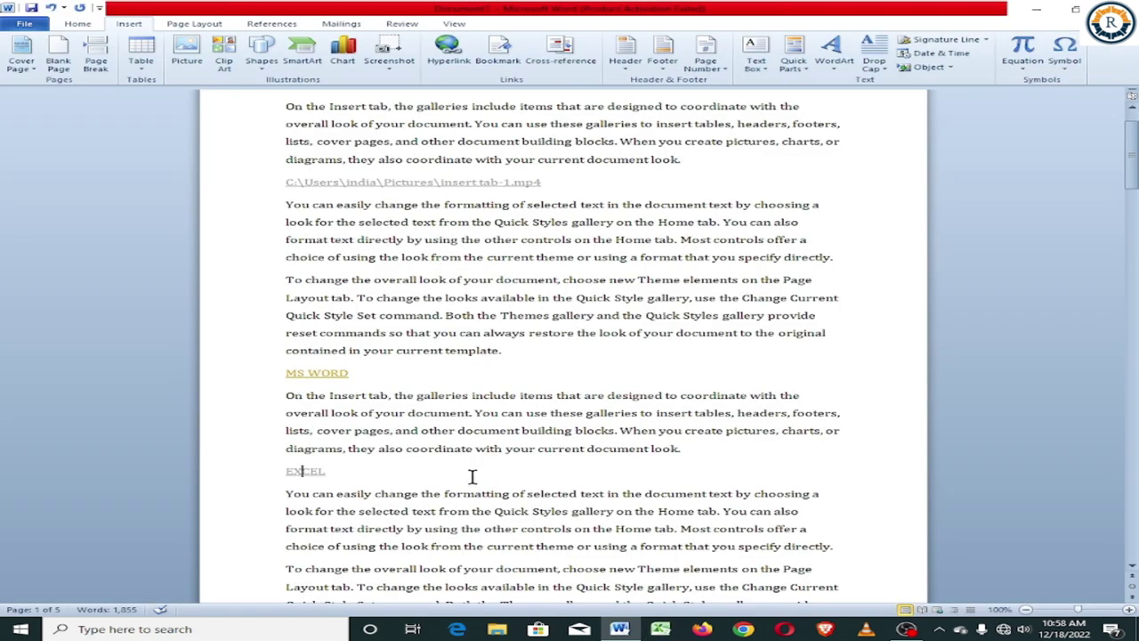
pyautogui.click(448, 51)
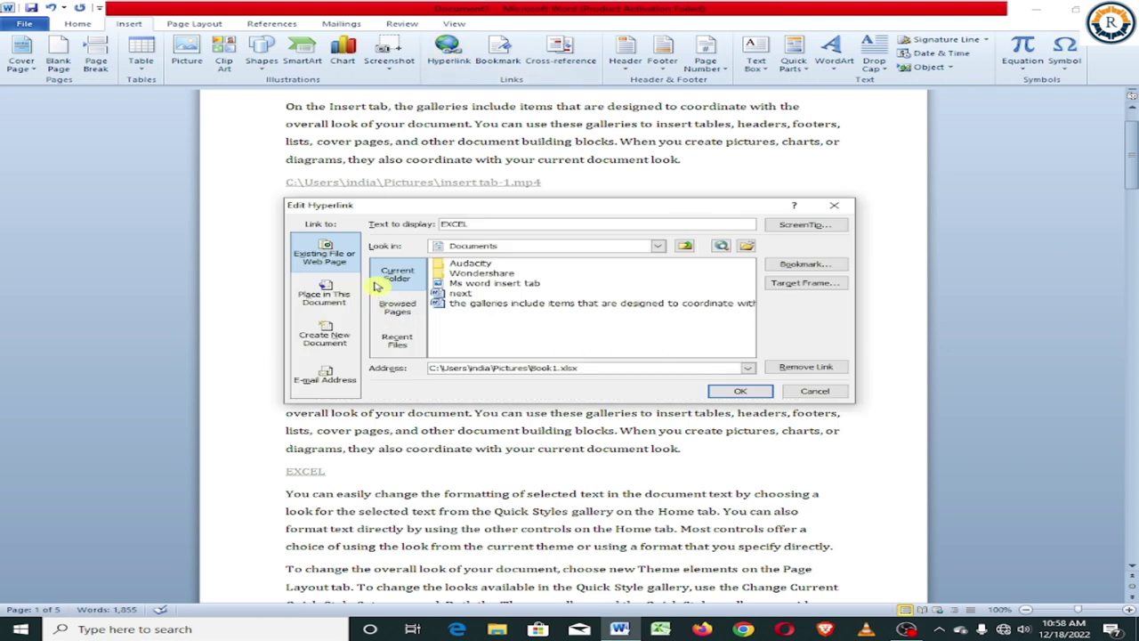
pyautogui.click(411, 314)
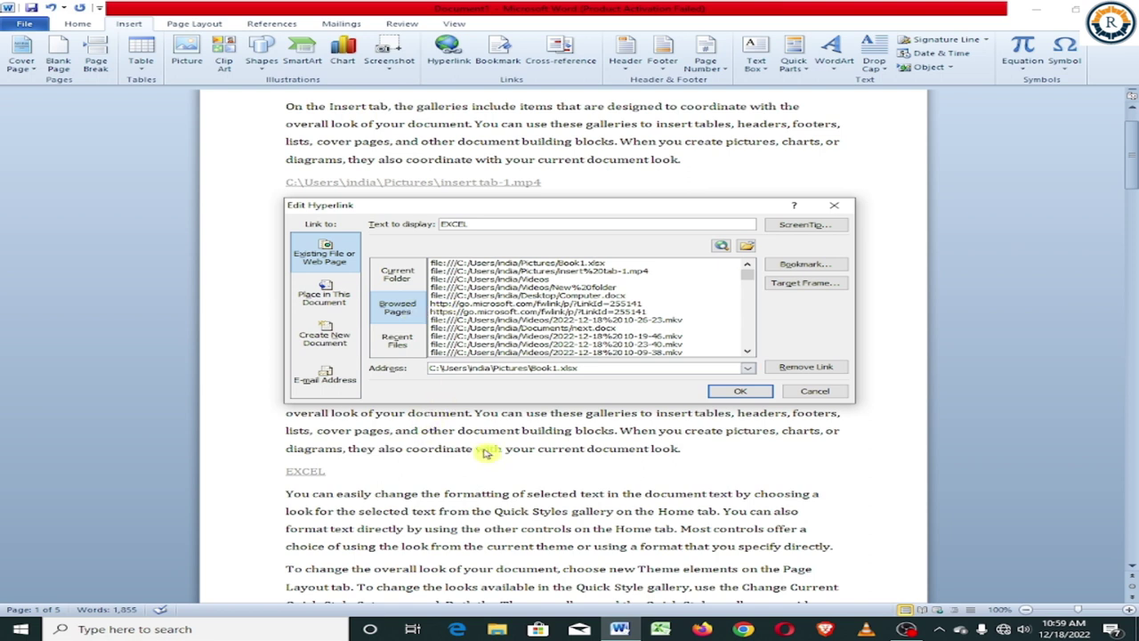
pyautogui.press('Escape')
pyautogui.scroll(-1, 283, 439)
pyautogui.scroll(-1, 283, 439)
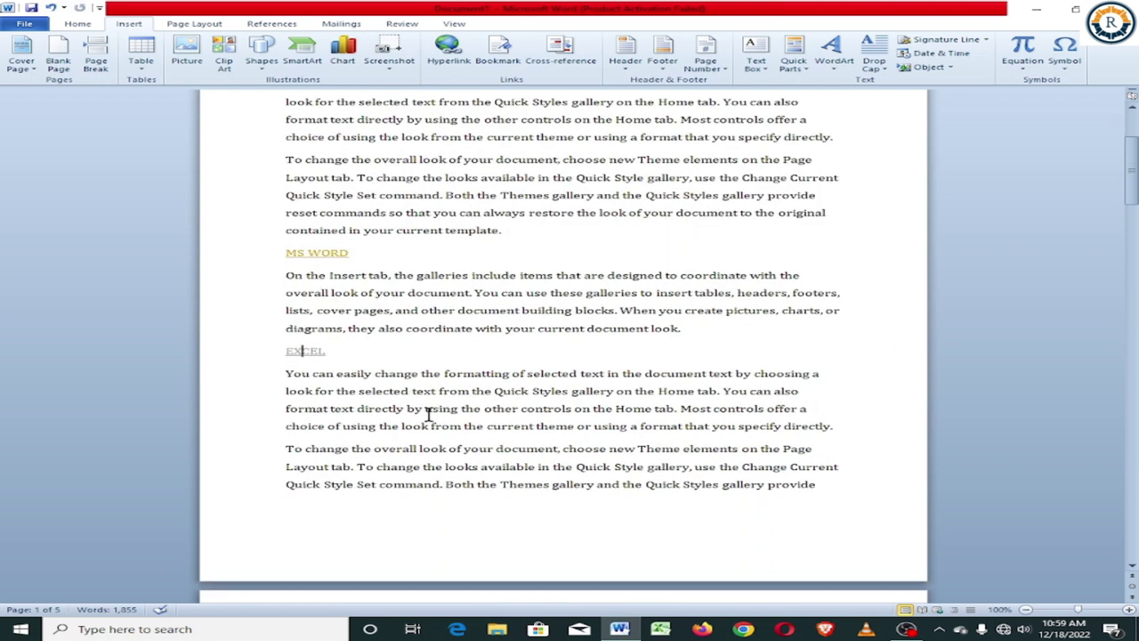
# - Add a Book1.xlsx full-path link on a new line after the EXCEL paragraph
pyautogui.click(854, 434)
pyautogui.press('Return')
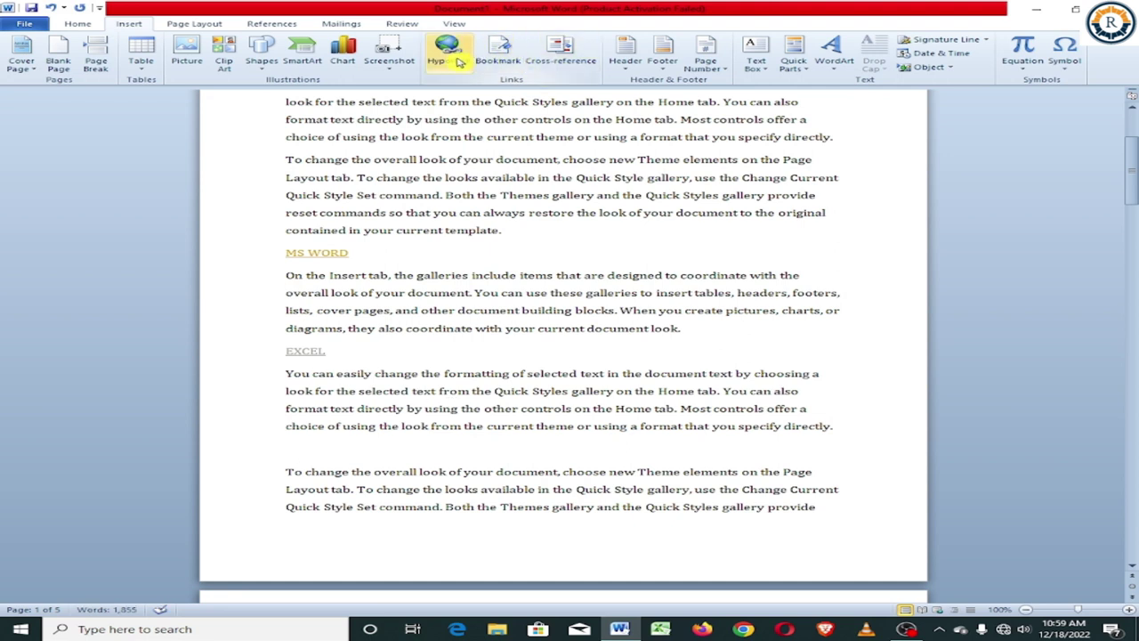
pyautogui.click(459, 63)
pyautogui.click(399, 311)
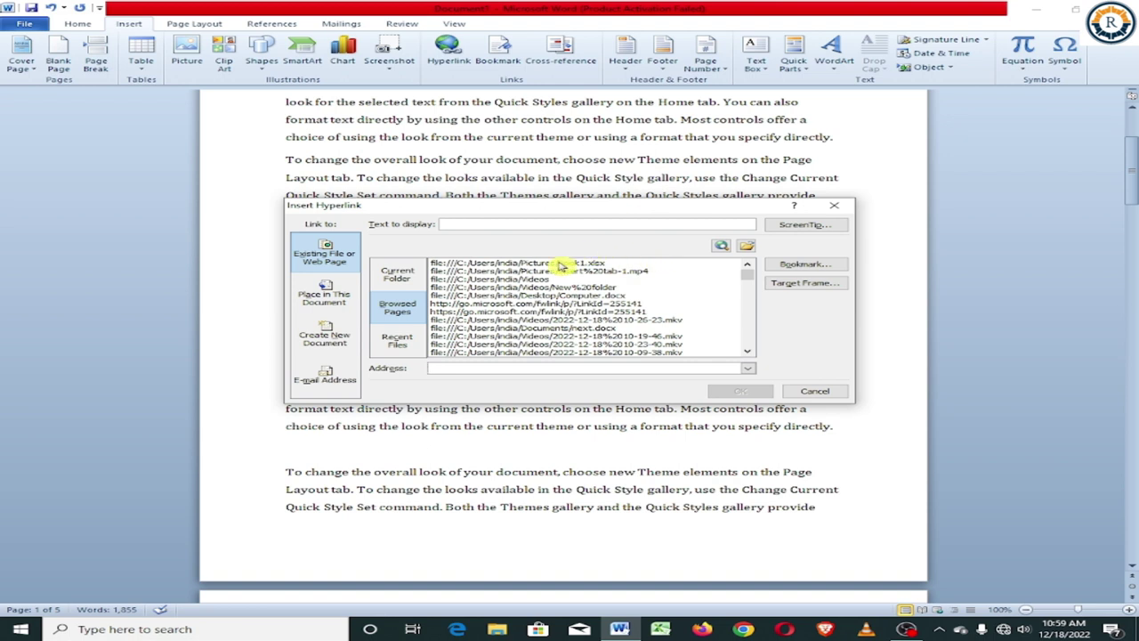
pyautogui.click(561, 265)
pyautogui.click(717, 390)
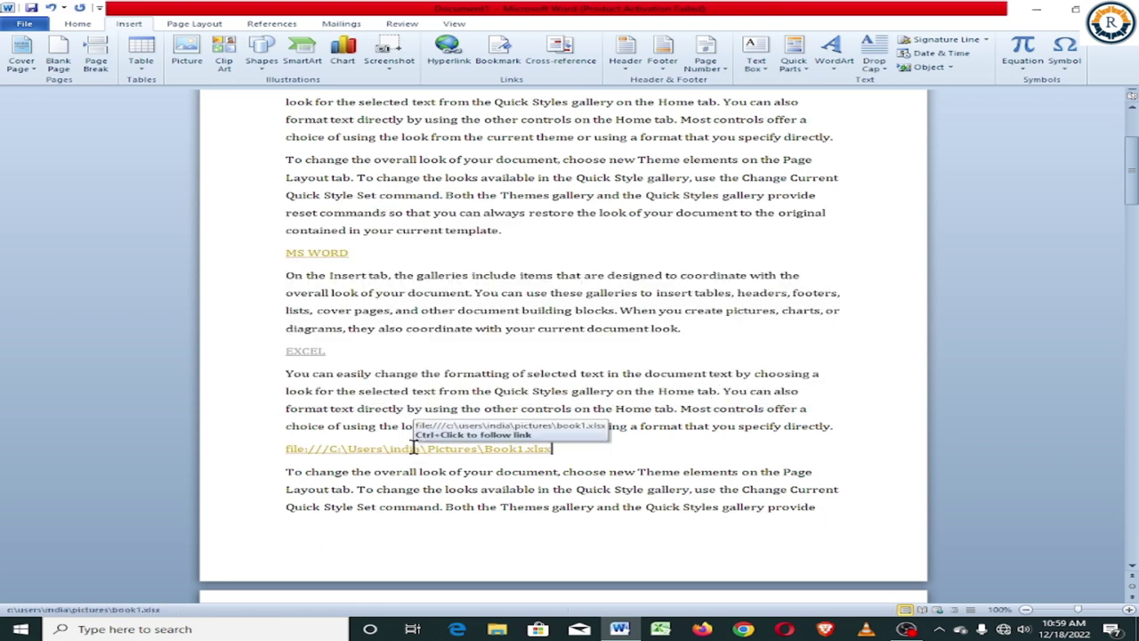
# - Follow the Book1 link to open it in Excel, then close the workbook
pyautogui.keyDown('ctrl'); pyautogui.click(389, 448); pyautogui.keyUp('ctrl')
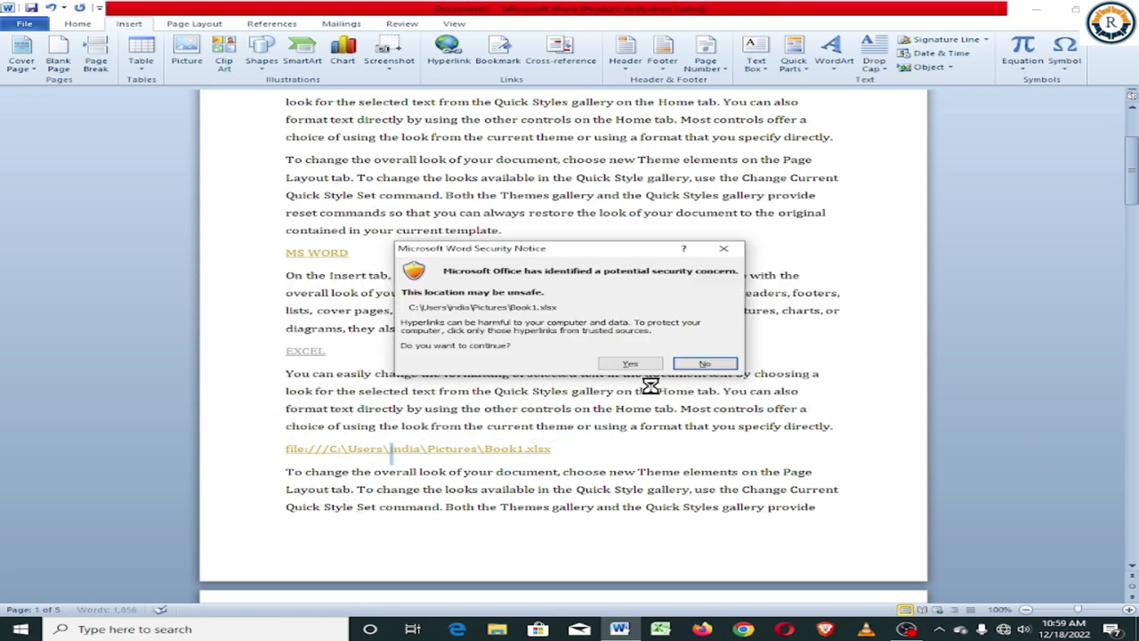
pyautogui.click(630, 363)
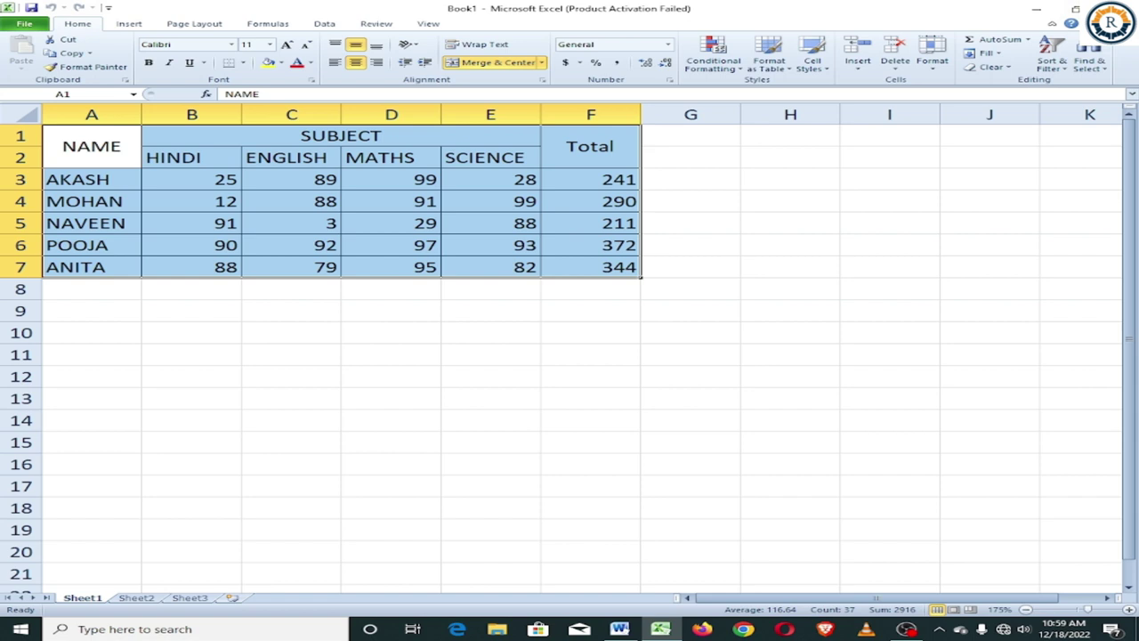
pyautogui.click(1115, 7)
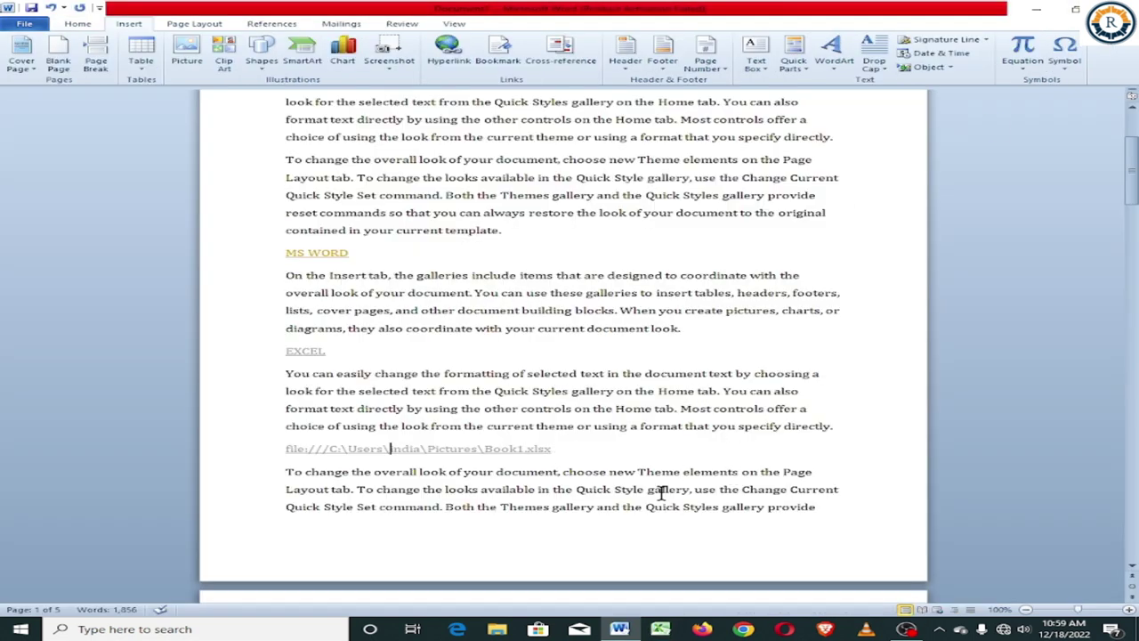
# - On a new line after 'template.' on page 2, link to the recent Desktop galleries .docx file
pyautogui.scroll(-3, 828, 540)
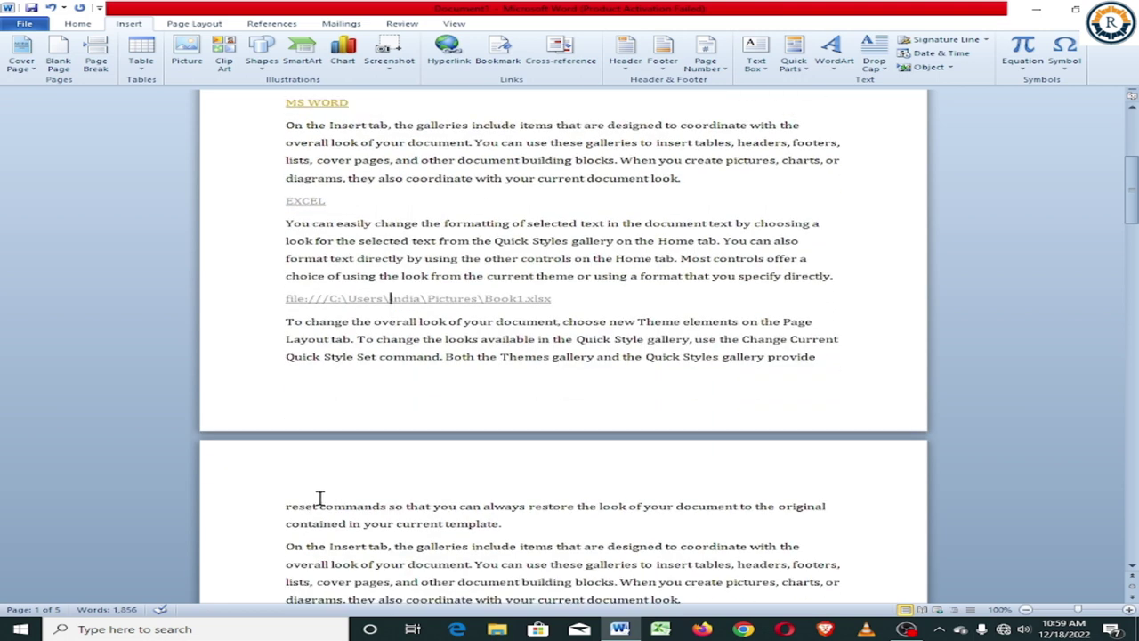
pyautogui.click(512, 524)
pyautogui.press('Return')
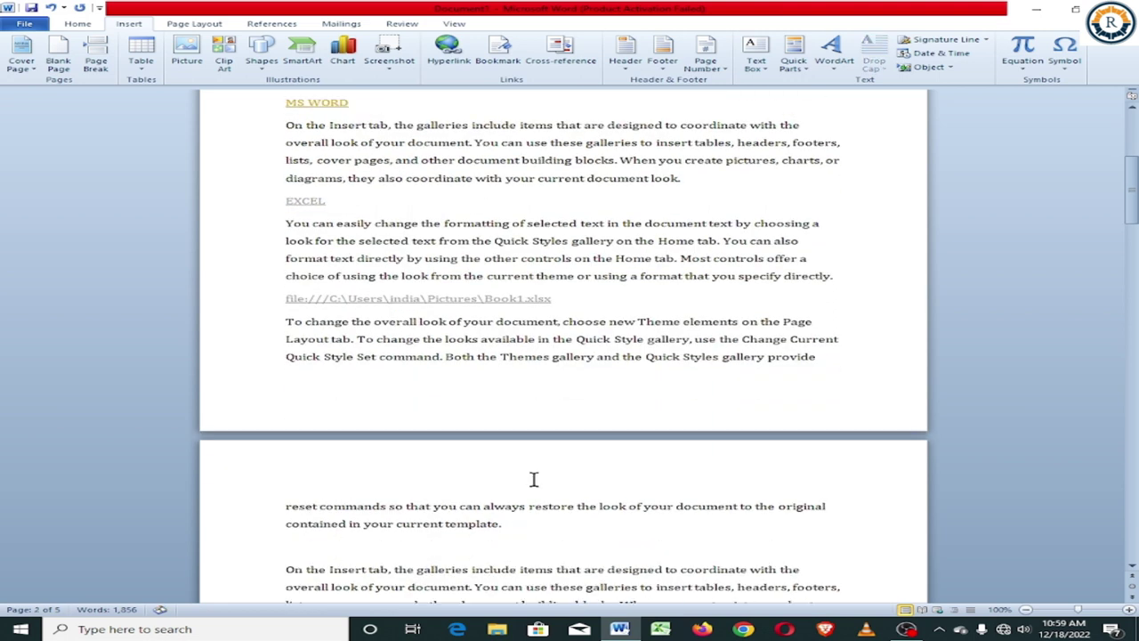
pyautogui.click(448, 51)
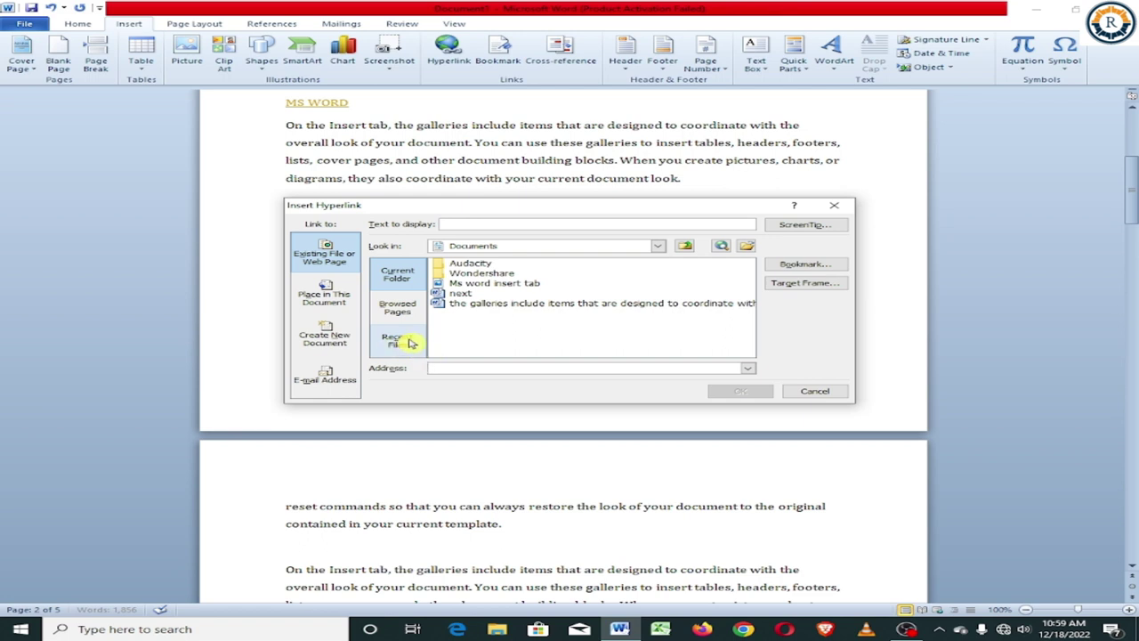
pyautogui.click(410, 342)
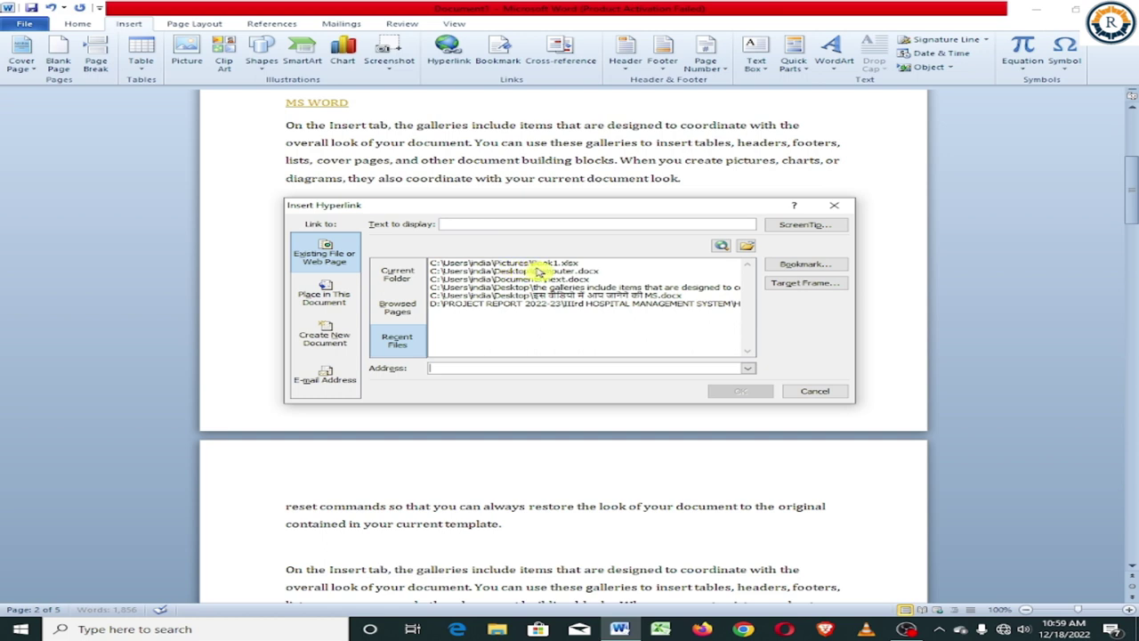
pyautogui.click(554, 289)
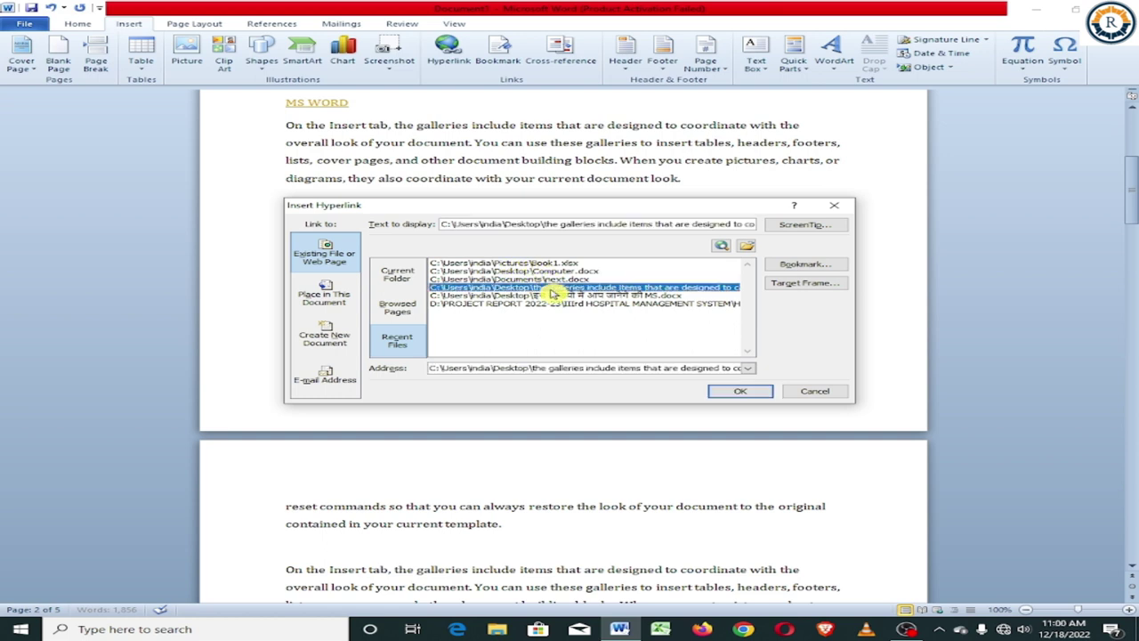
pyautogui.click(739, 391)
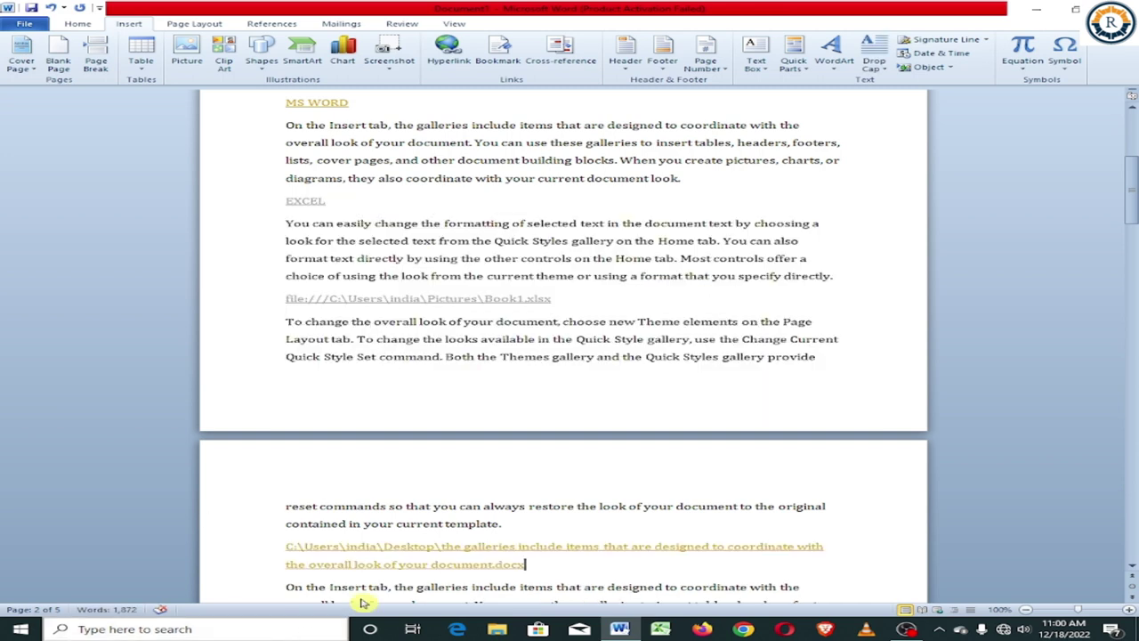
pyautogui.keyDown('ctrl'); pyautogui.click(338, 549); pyautogui.keyUp('ctrl')
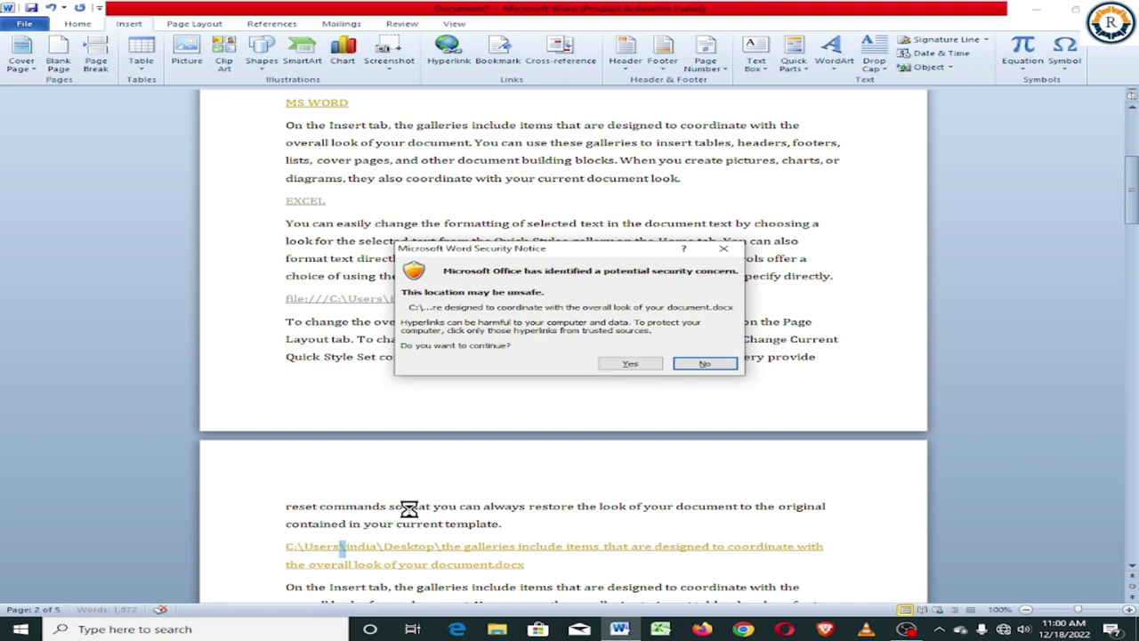
pyautogui.click(624, 364)
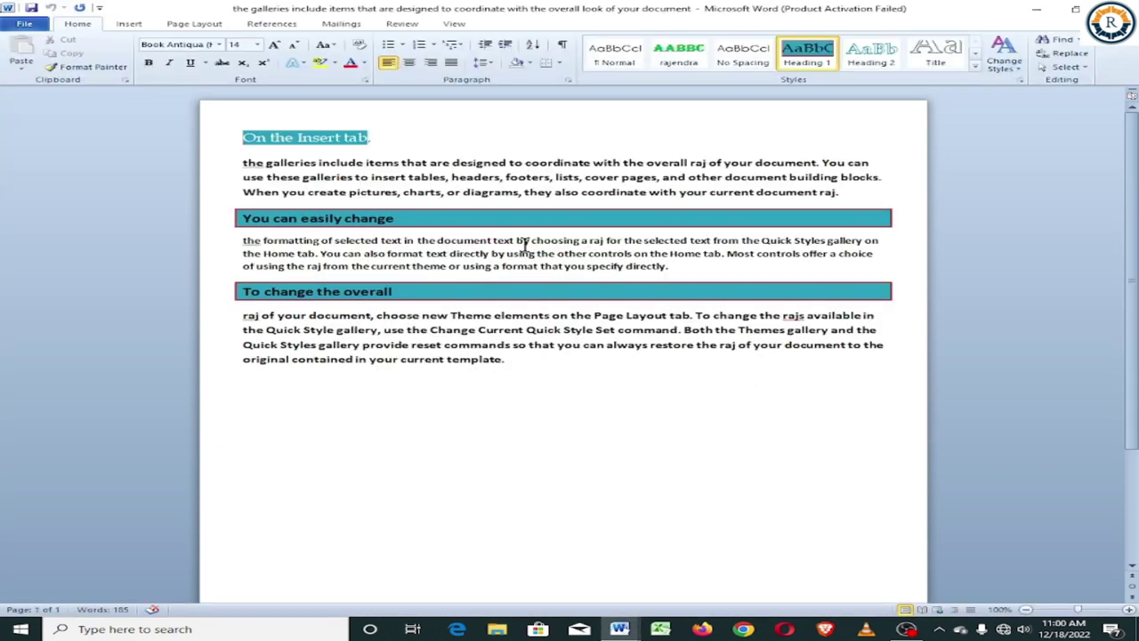
pyautogui.hotkey('ctrl', 'w')
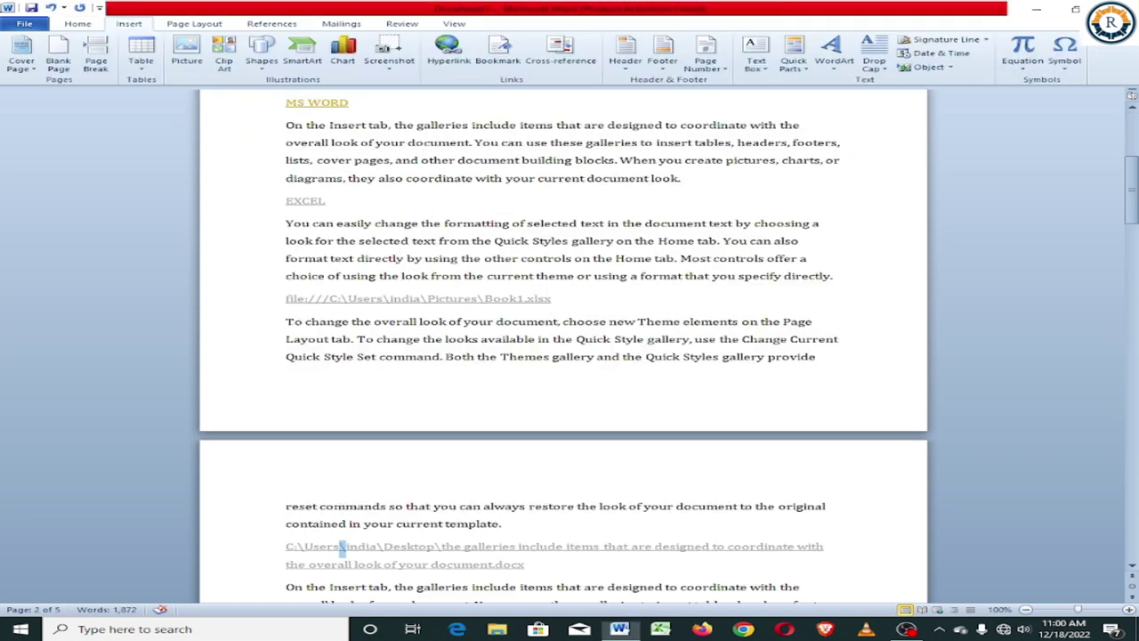
pyautogui.scroll(-1, 537, 382)
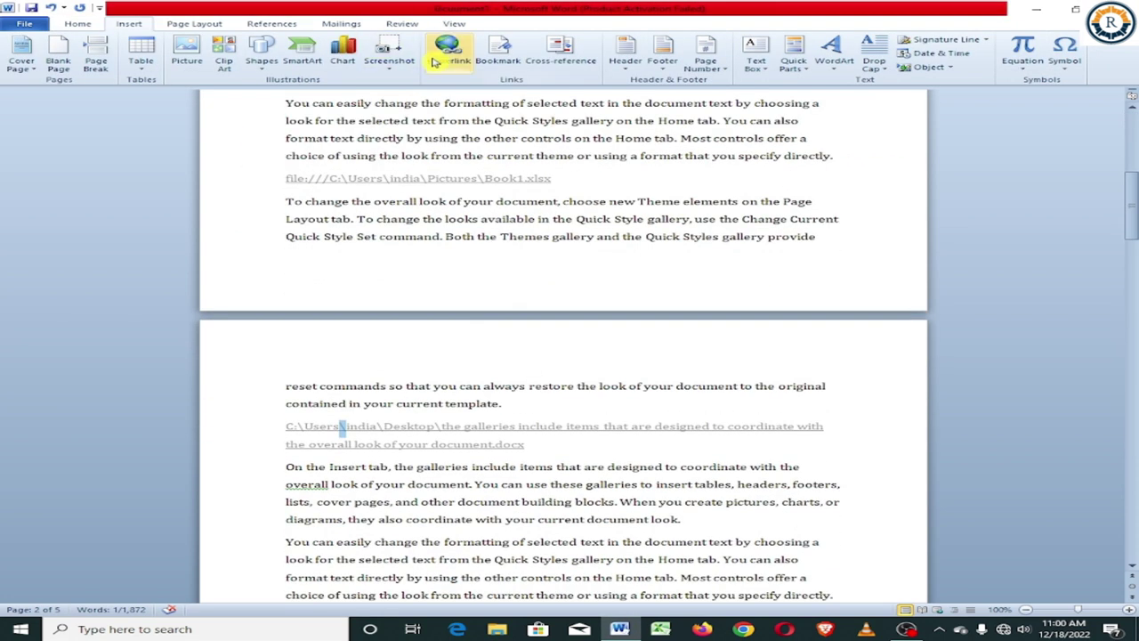
pyautogui.click(448, 49)
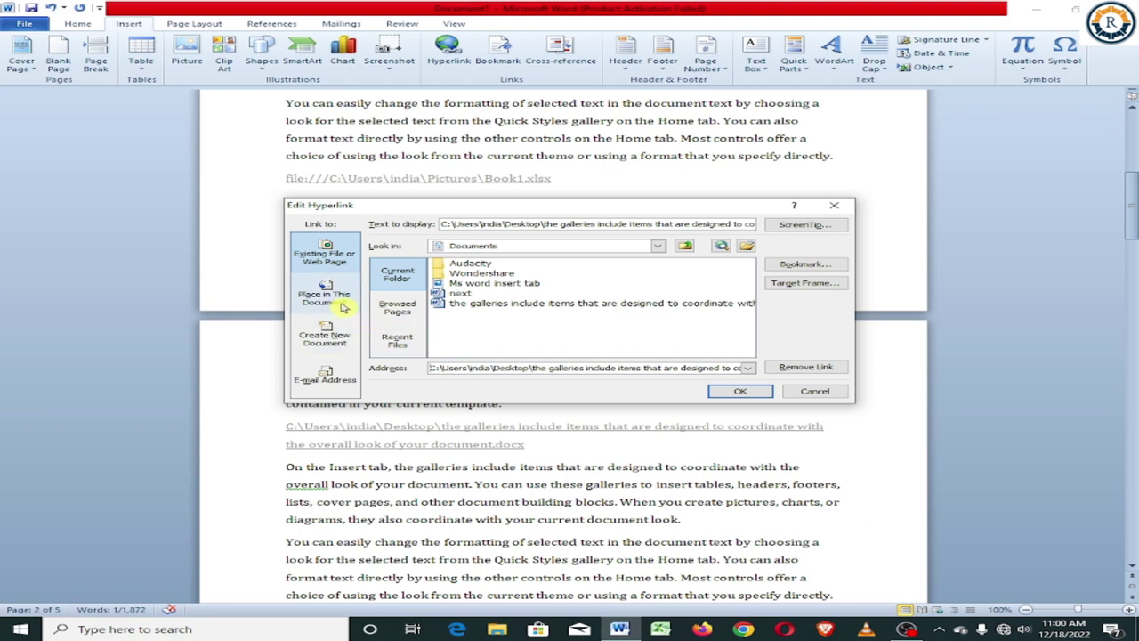
pyautogui.click(343, 306)
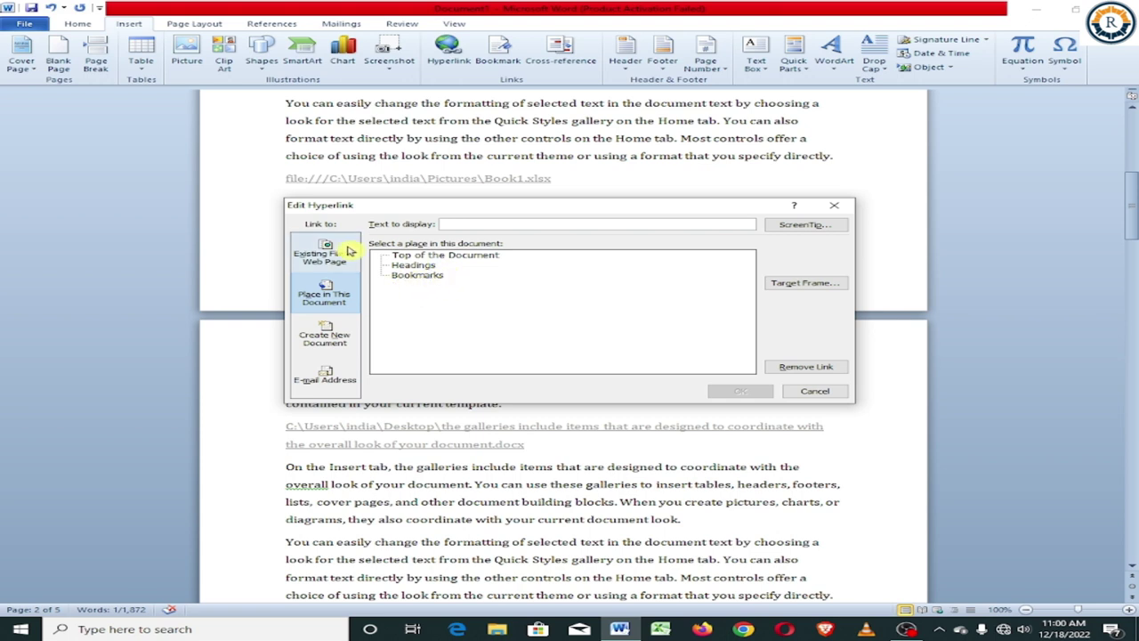
# - Dismiss the link dialog and place the cursor at the end of the last page
pyautogui.press('Escape')
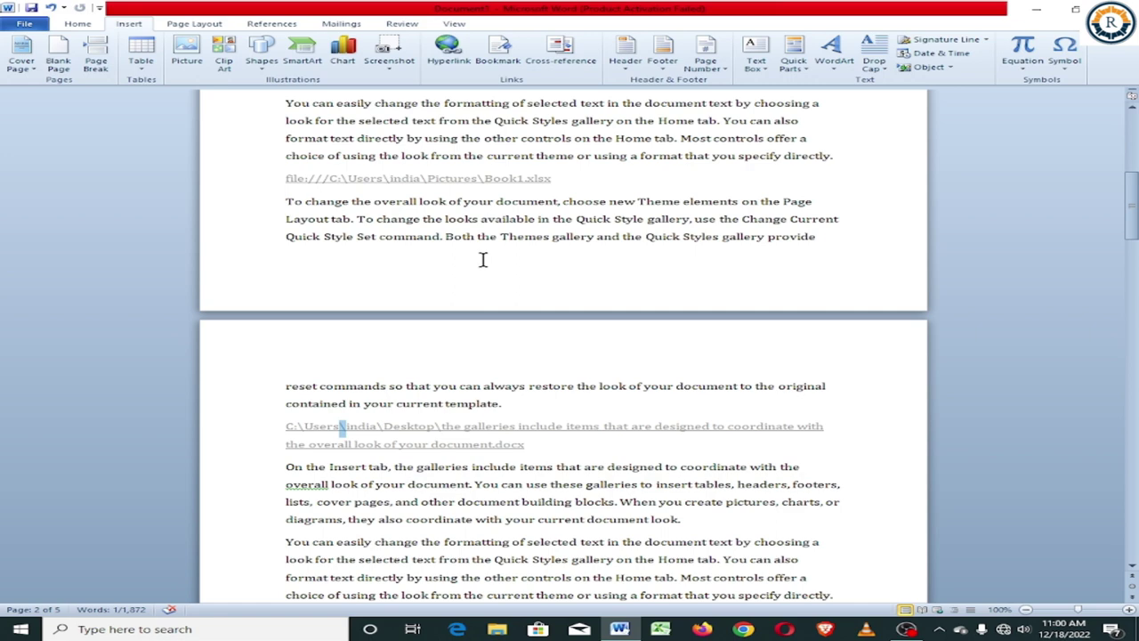
pyautogui.scroll(-5, 480, 258)
pyautogui.scroll(-5, 463, 294)
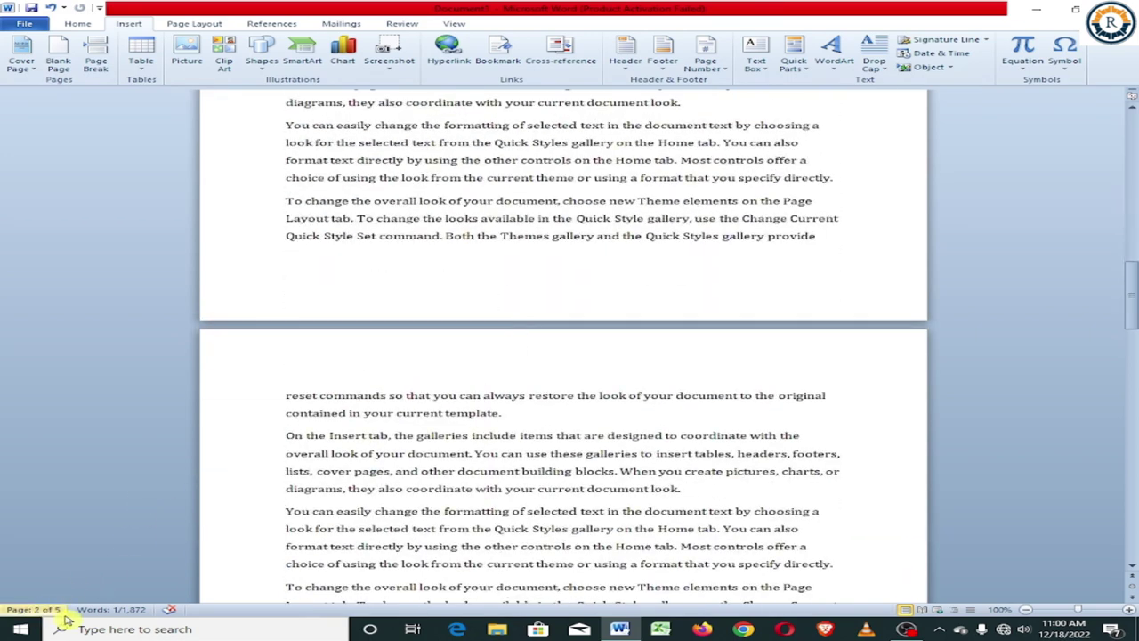
pyautogui.scroll(-5, 389, 420)
pyautogui.scroll(-5, 390, 423)
pyautogui.scroll(-5, 390, 425)
pyautogui.scroll(-5, 390, 432)
pyautogui.click(556, 438)
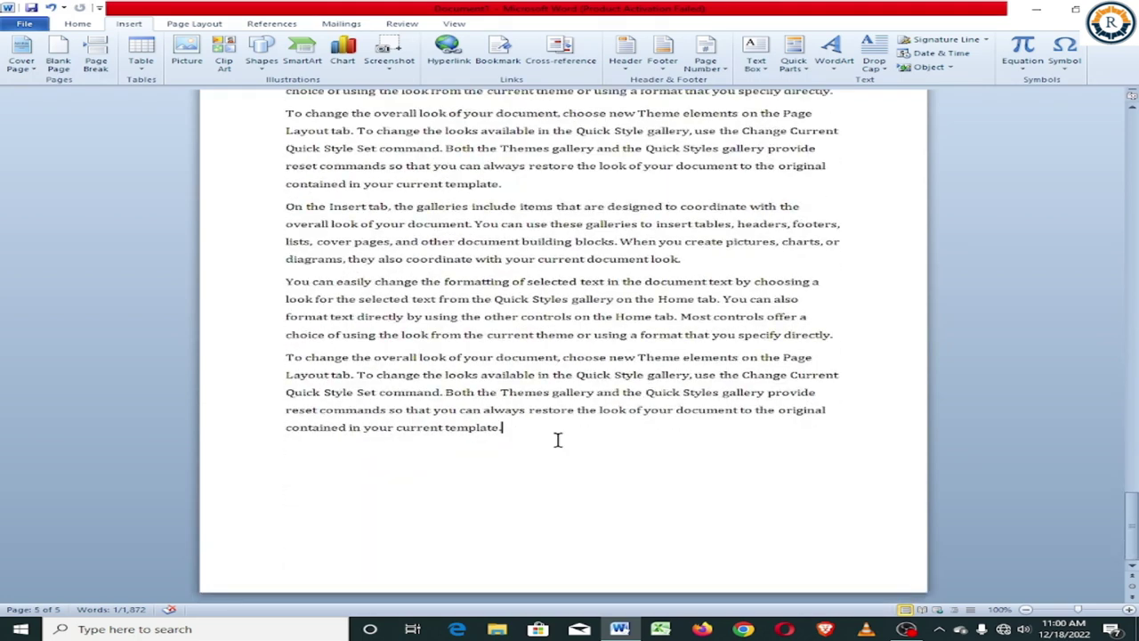
pyautogui.scroll(5, 405, 432)
pyautogui.scroll(5, 406, 432)
pyautogui.scroll(5, 407, 432)
pyautogui.scroll(5, 408, 433)
pyautogui.scroll(5, 407, 433)
pyautogui.scroll(5, 407, 433)
pyautogui.scroll(5, 407, 435)
pyautogui.scroll(5, 408, 436)
pyautogui.scroll(-5, 408, 435)
pyautogui.scroll(-5, 409, 436)
pyautogui.scroll(-5, 408, 435)
pyautogui.scroll(-5, 408, 435)
pyautogui.scroll(-5, 407, 435)
pyautogui.scroll(-5, 408, 435)
pyautogui.scroll(-5, 408, 436)
pyautogui.scroll(-3, 407, 436)
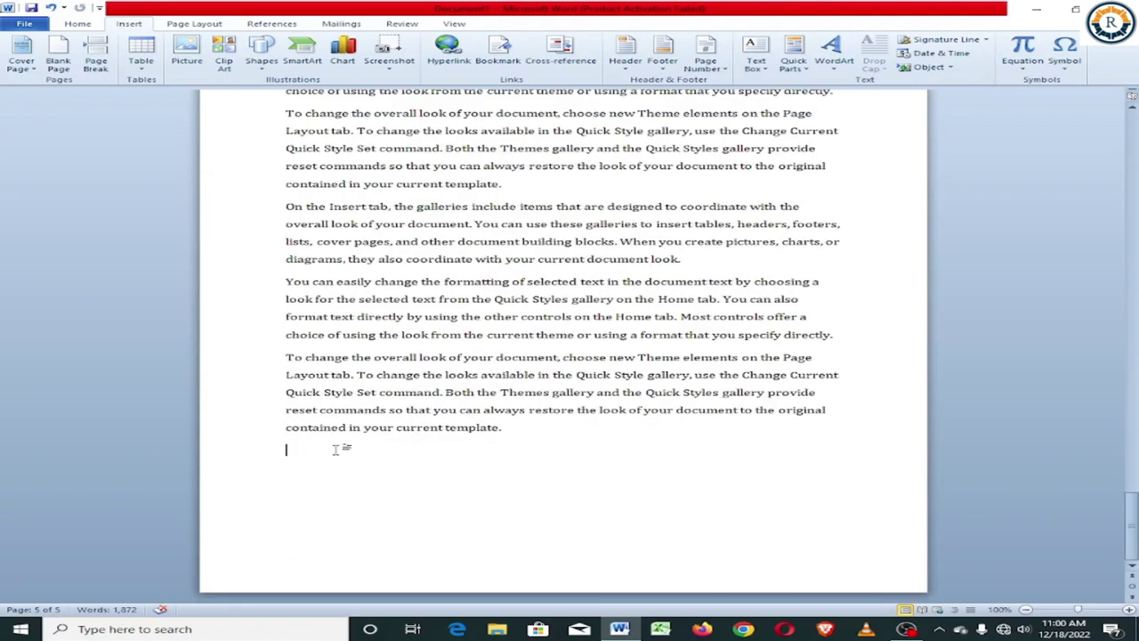
# - Insert a hyperlink there targeting Top of the Document in this document
pyautogui.click(448, 49)
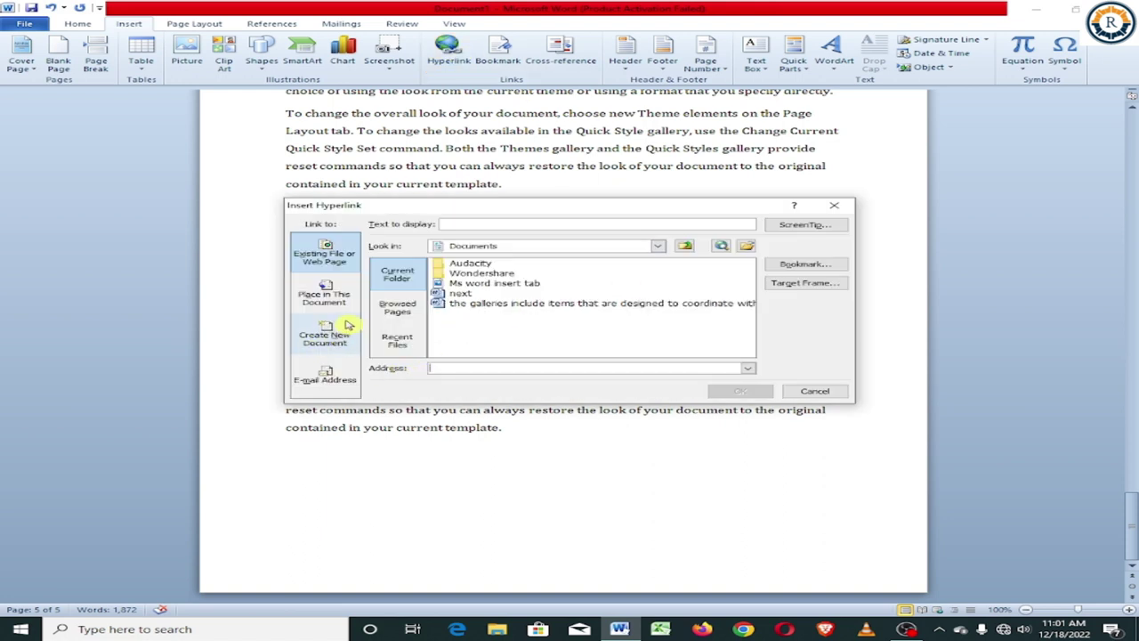
pyautogui.click(325, 296)
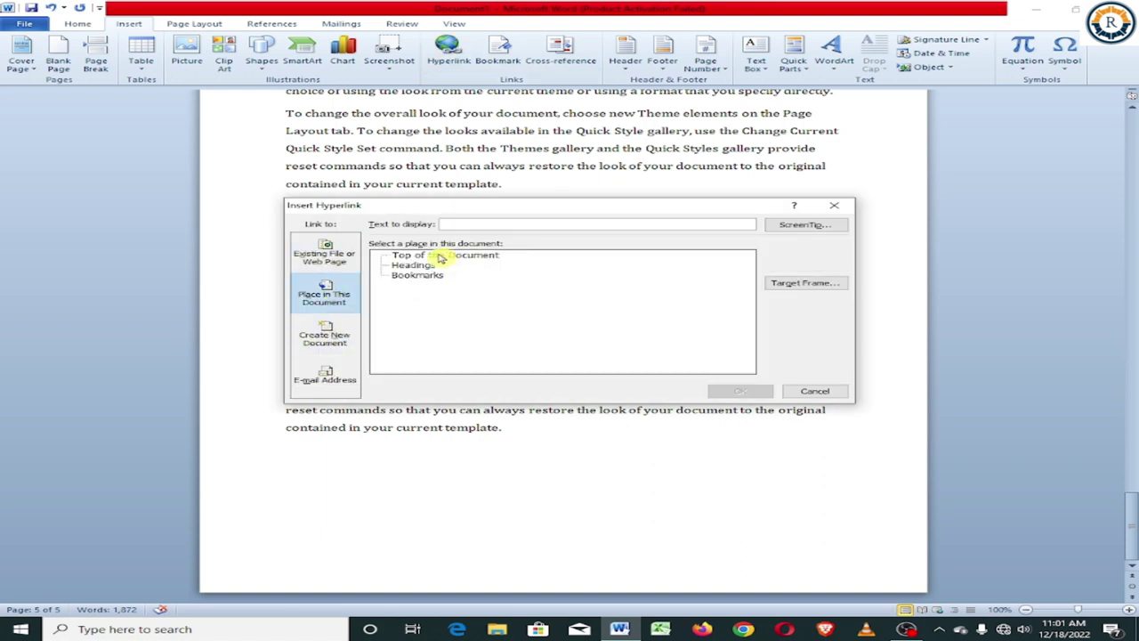
pyautogui.click(441, 257)
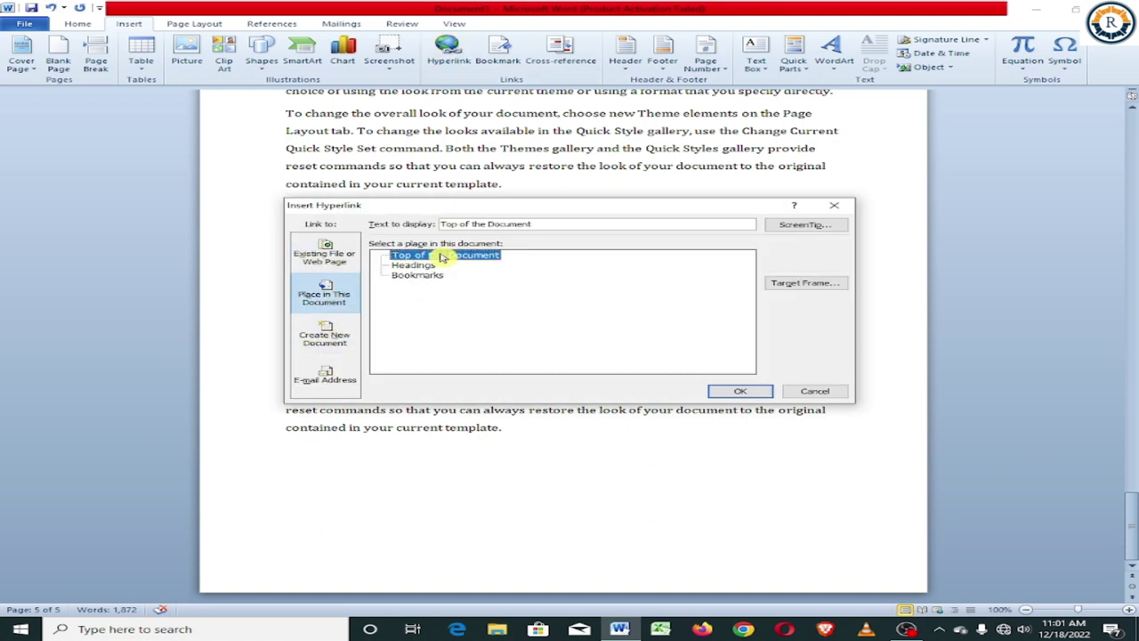
pyautogui.click(601, 225)
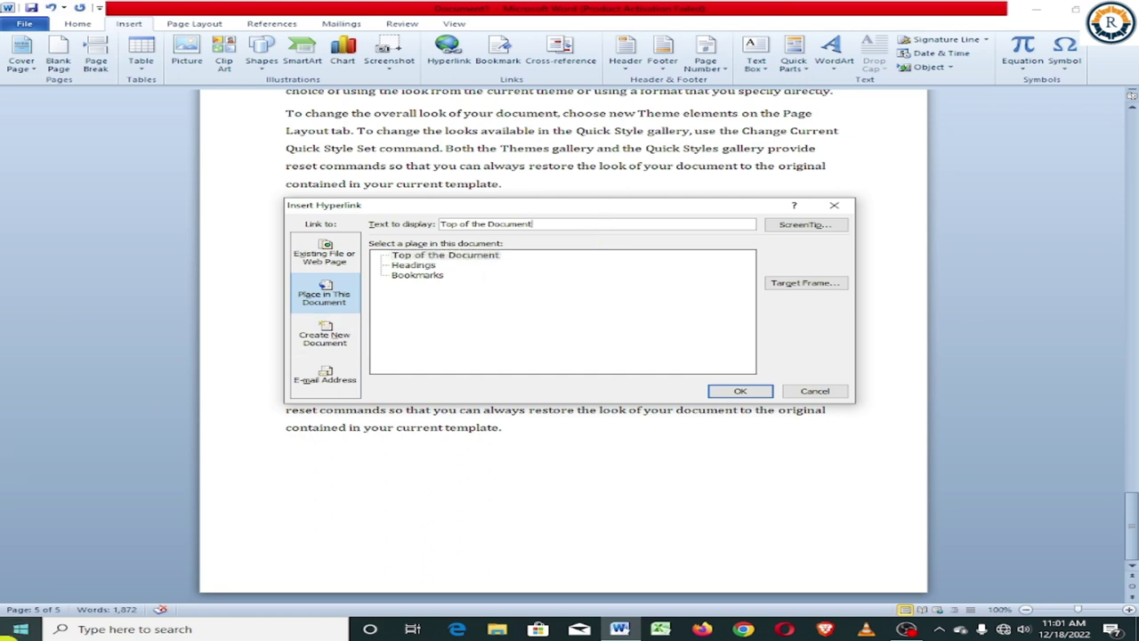
pyautogui.click(740, 390)
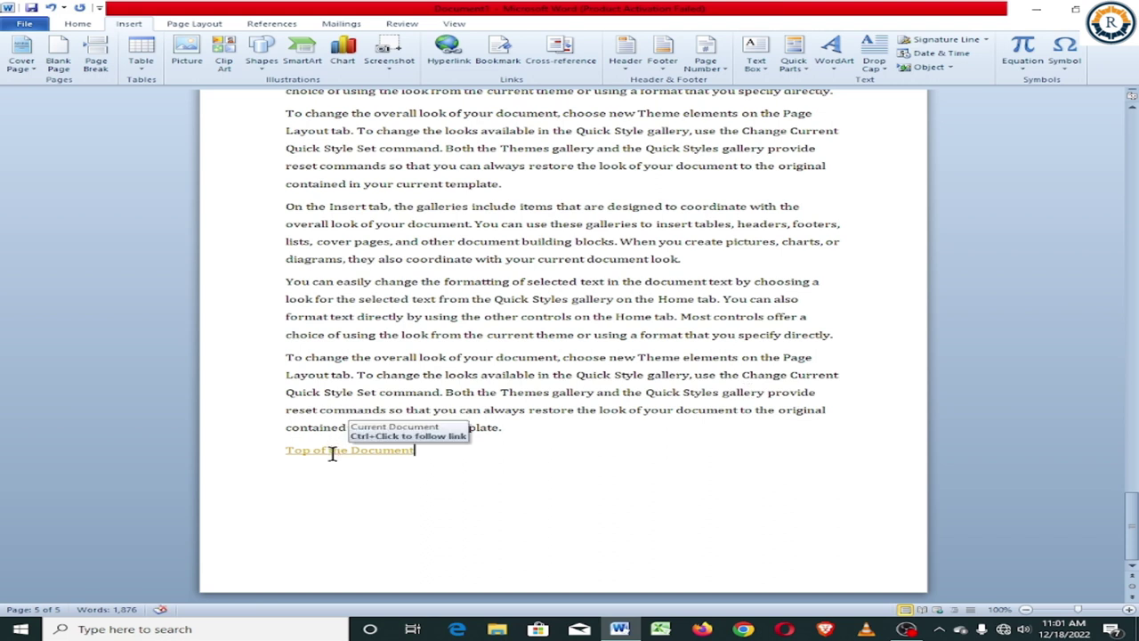
# - Undo the previous link and type and select CLICK TO TOP on page 5
pyautogui.hotkey('ctrl', 'z')
pyautogui.press('BackSpace')
pyautogui.press('BackSpace')
pyautogui.press('BackSpace')
pyautogui.press('BackSpace')
pyautogui.press('BackSpace')
pyautogui.press('BackSpace')
pyautogui.press('BackSpace')
pyautogui.press('BackSpace')
pyautogui.press('BackSpace')
pyautogui.write('CLICK TO')
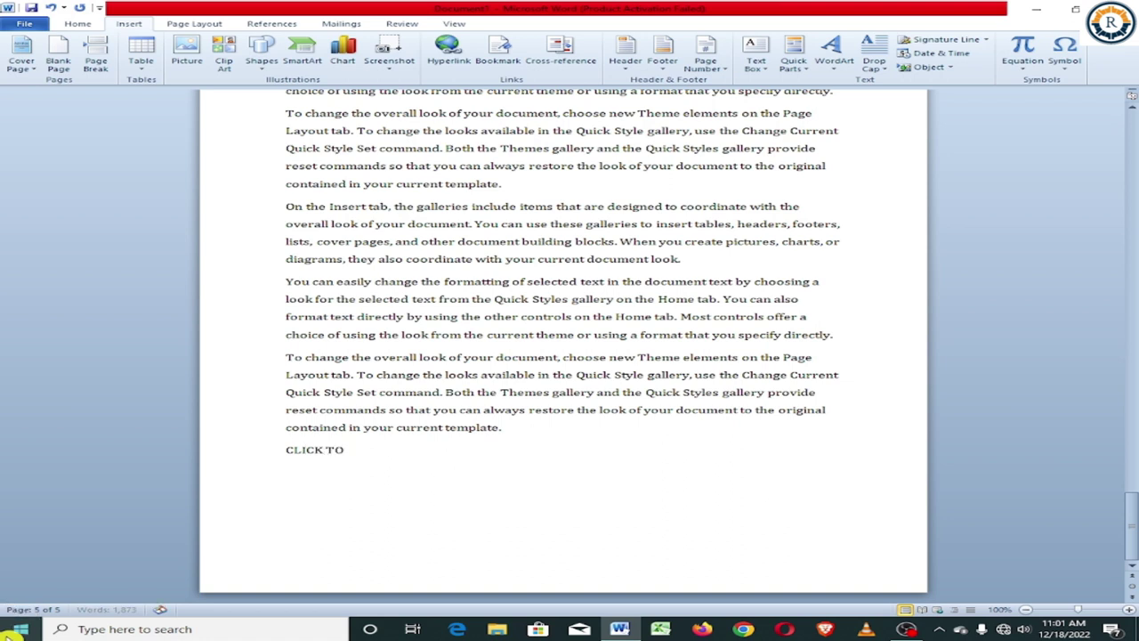
pyautogui.write(' TOP')
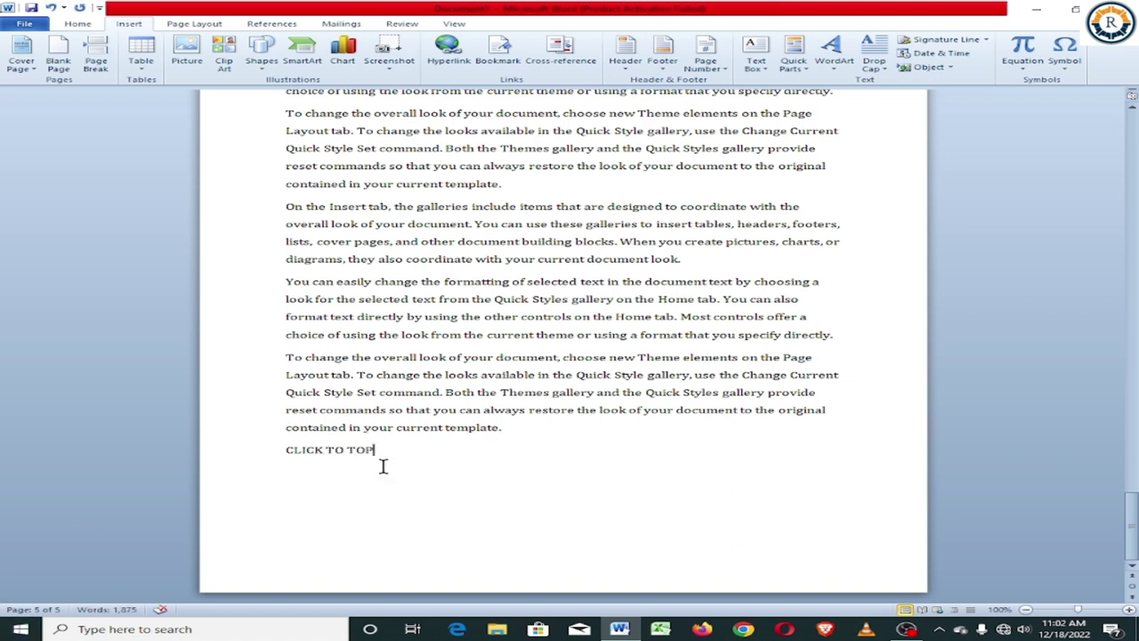
pyautogui.moveTo(381, 451); pyautogui.dragTo(301, 451)
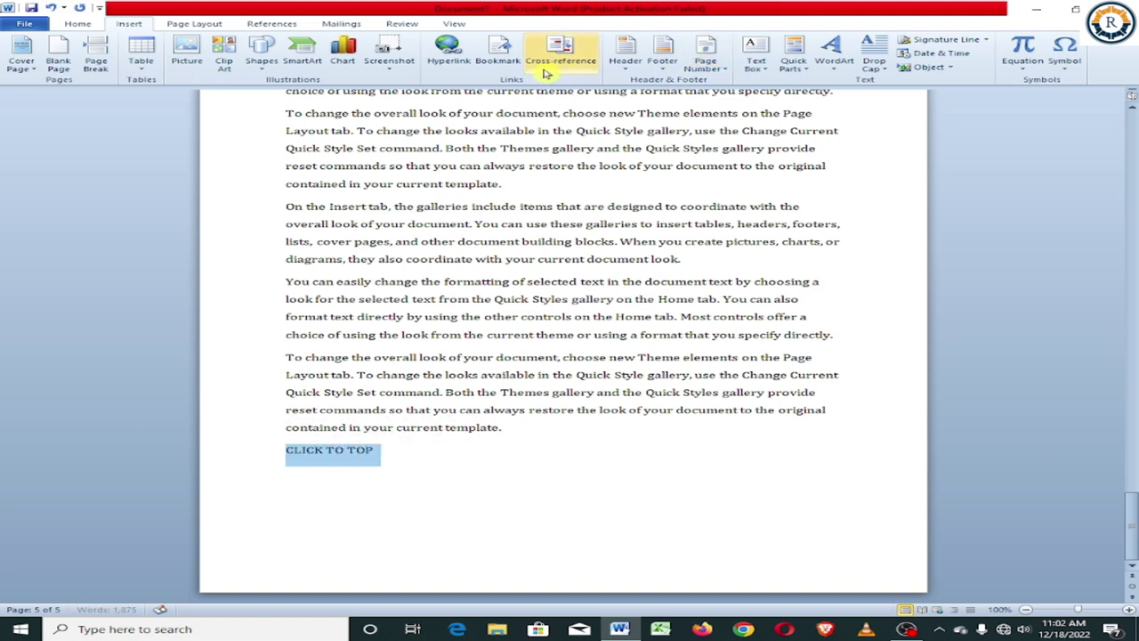
# - Link CLICK TO TOP to Top of the Document and follow it back to page 1
pyautogui.click(447, 52)
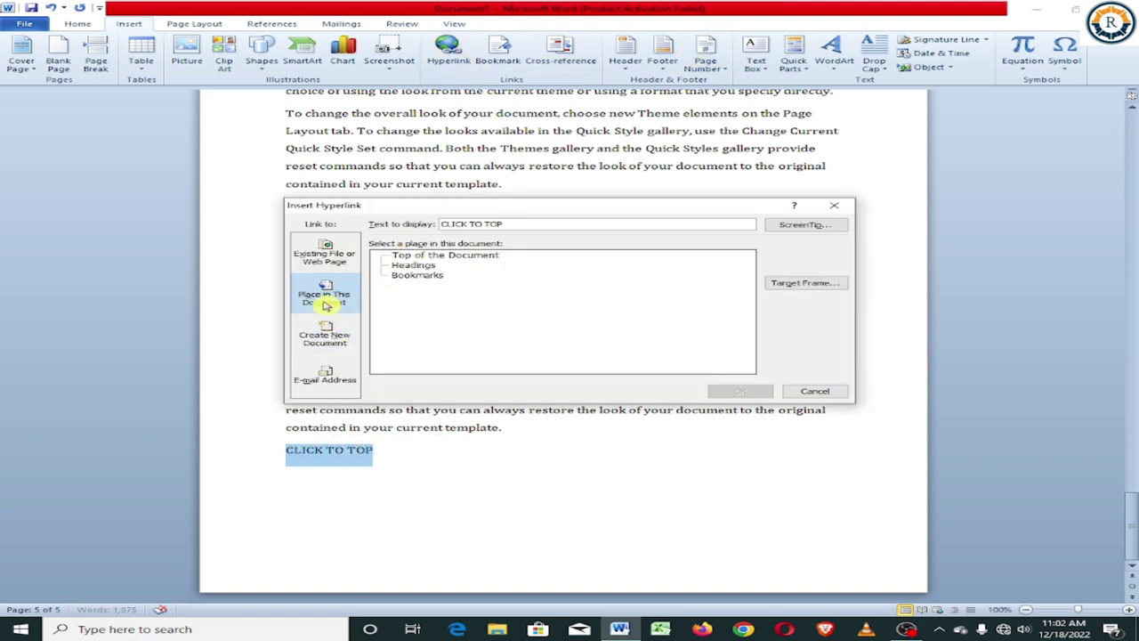
pyautogui.click(470, 258)
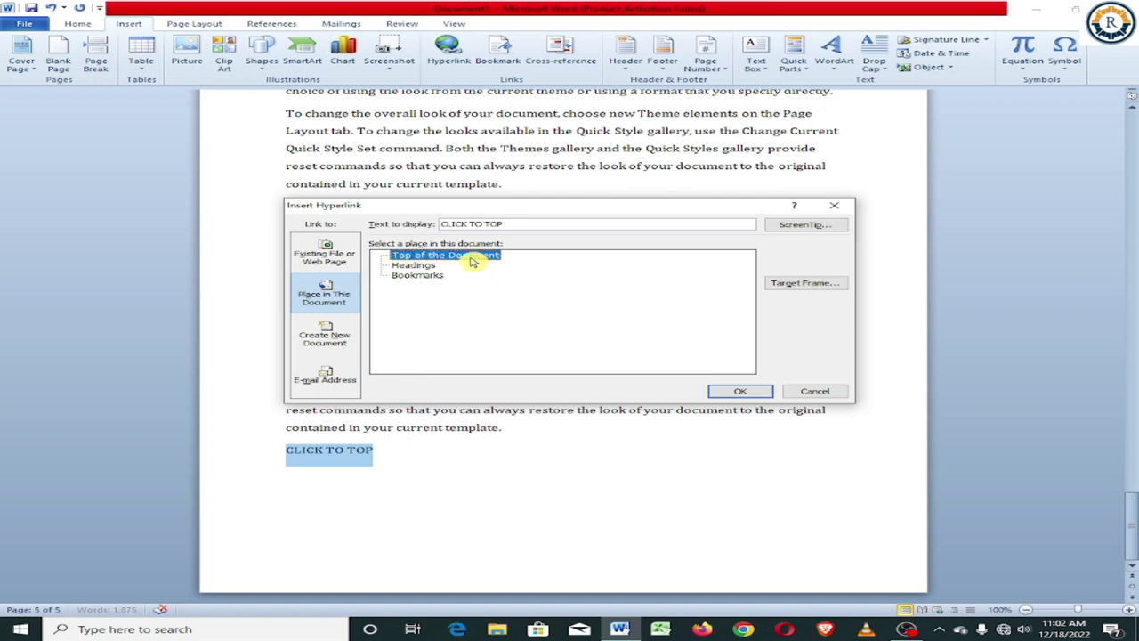
pyautogui.click(742, 392)
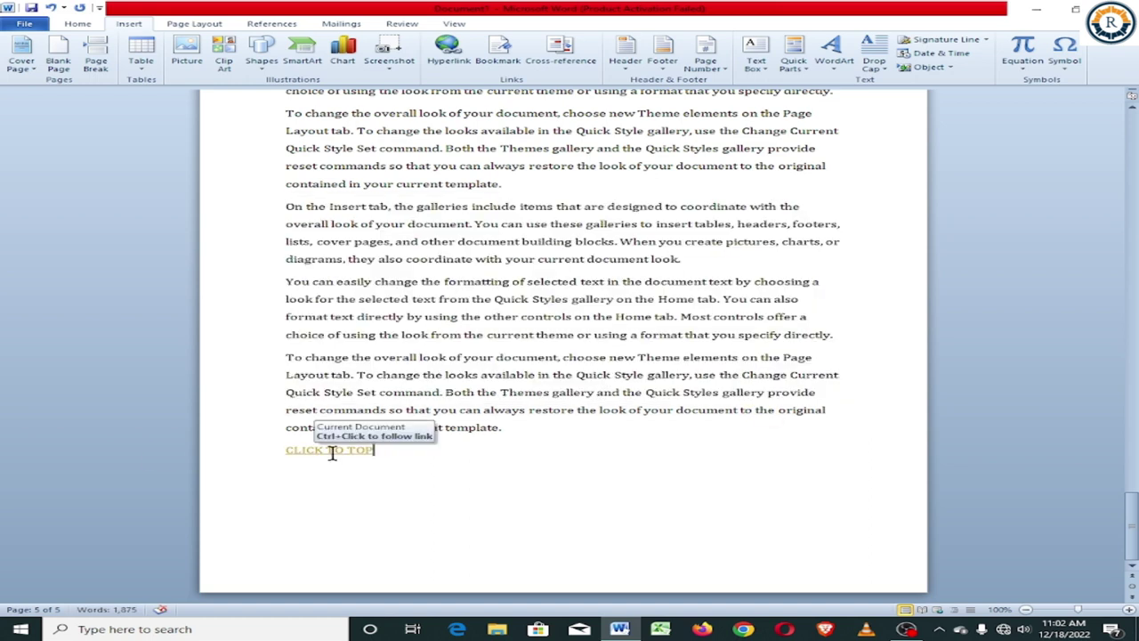
pyautogui.keyDown('ctrl'); pyautogui.click(331, 452); pyautogui.keyUp('ctrl')
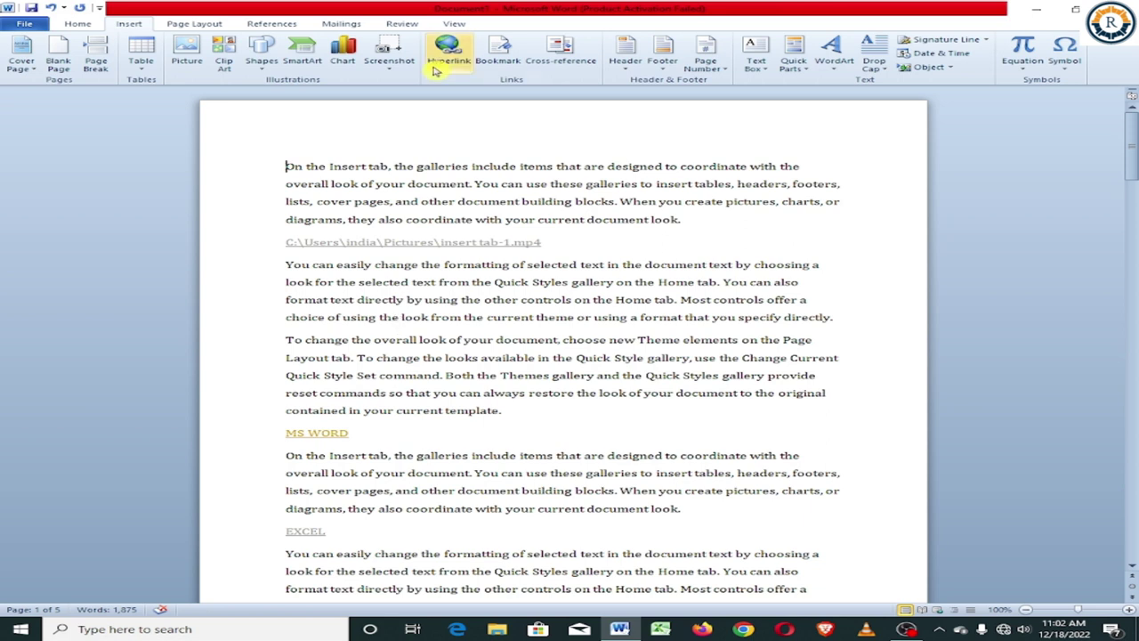
# - Type COMPUTER on a new line above the 'To change the overall look' paragraph
pyautogui.click(447, 53)
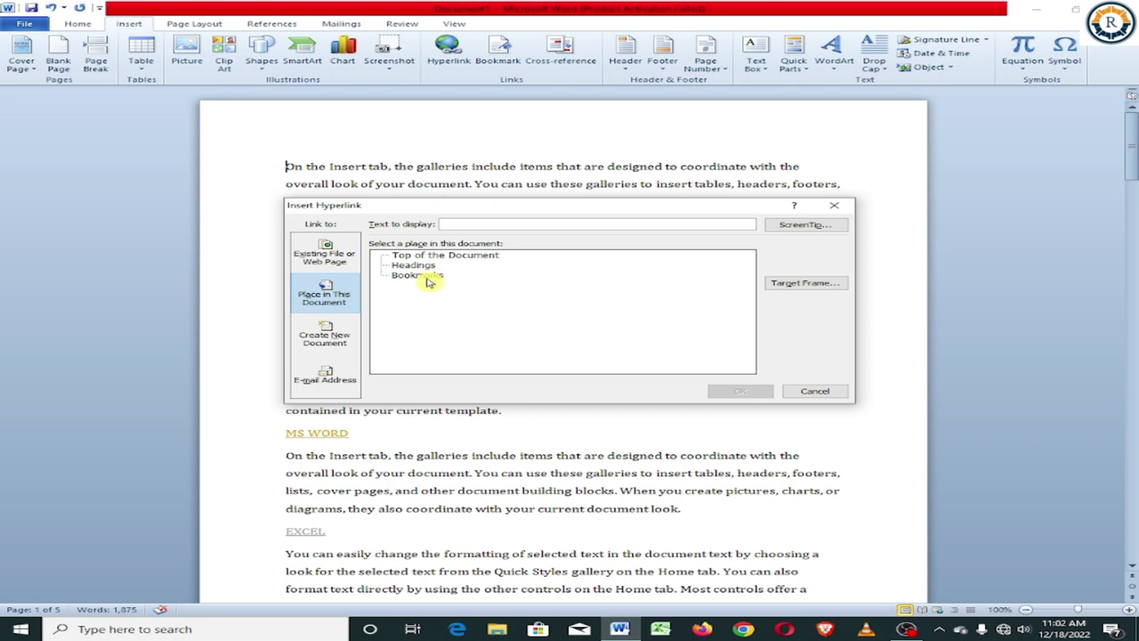
pyautogui.click(834, 205)
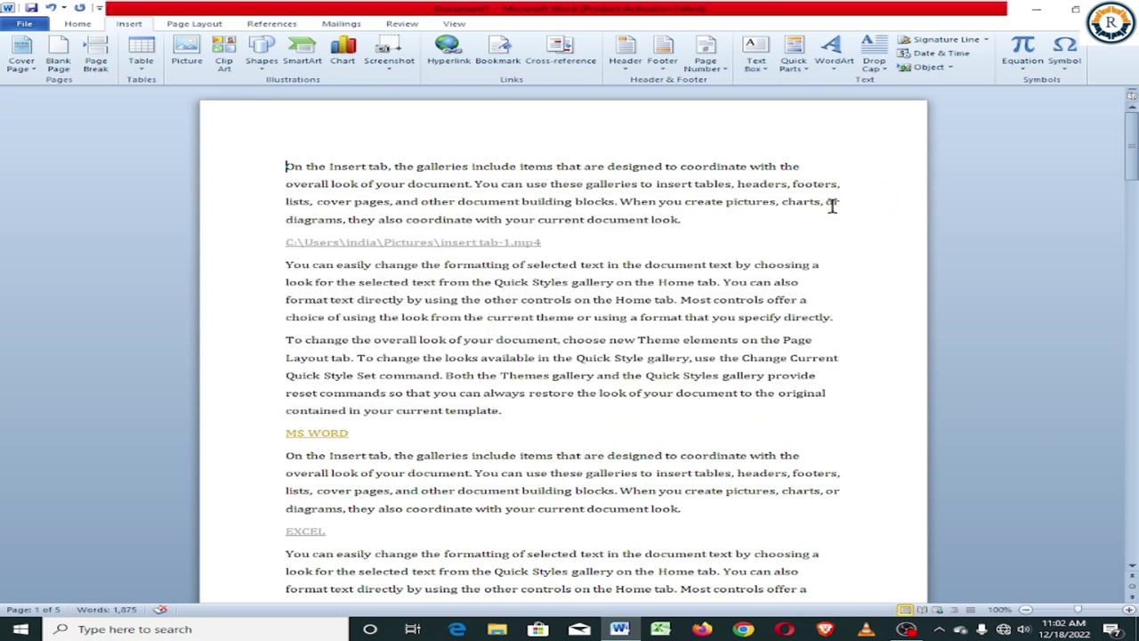
pyautogui.click(281, 339)
pyautogui.press('Return')
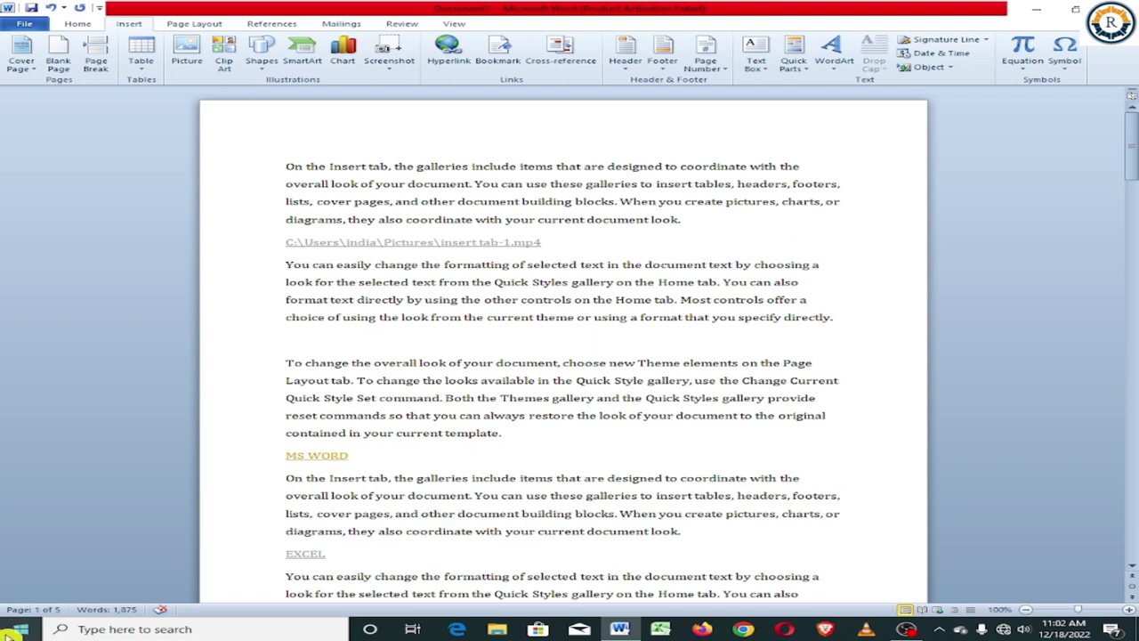
pyautogui.write('COMPUTER')
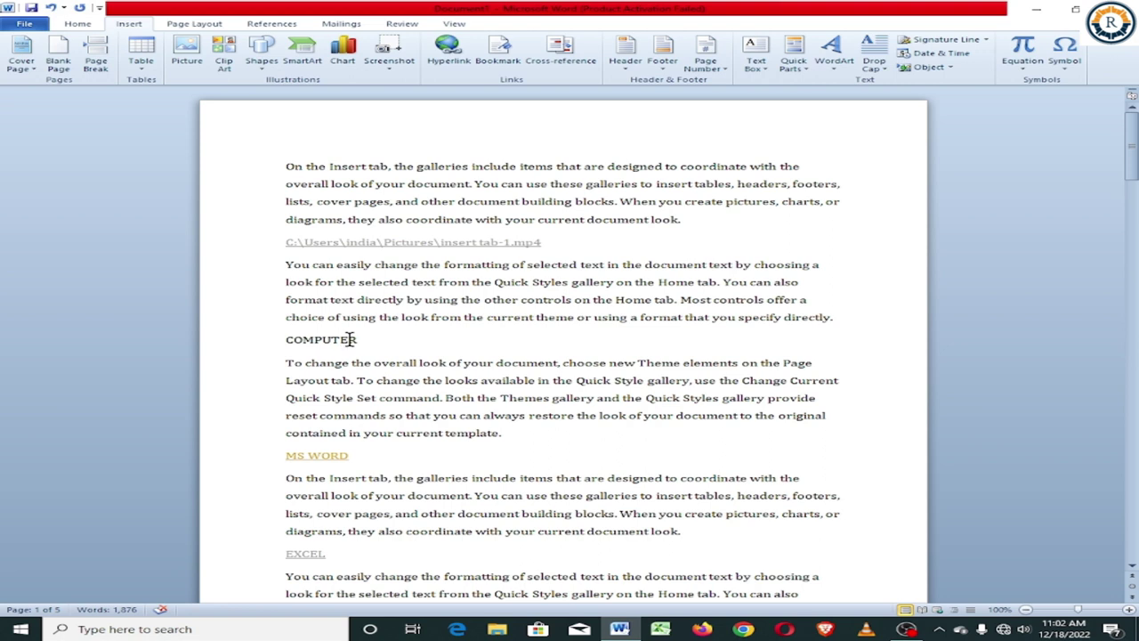
pyautogui.moveTo(357, 340); pyautogui.dragTo(284, 339)
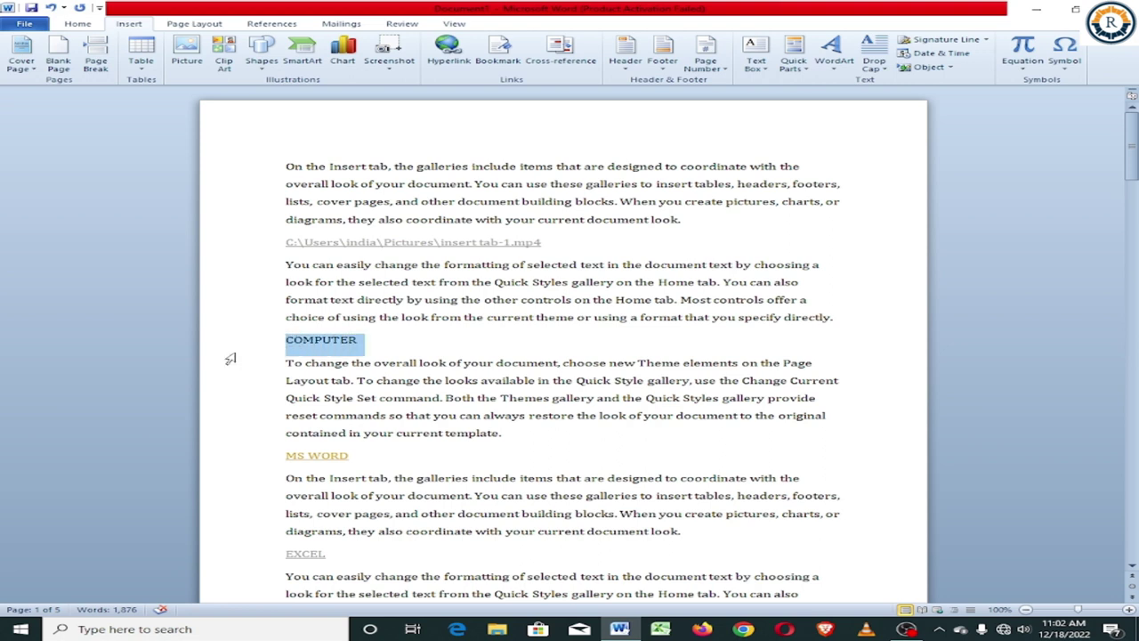
# - Format COMPUTER as a red, italic Heading 2 heading
pyautogui.click(77, 23)
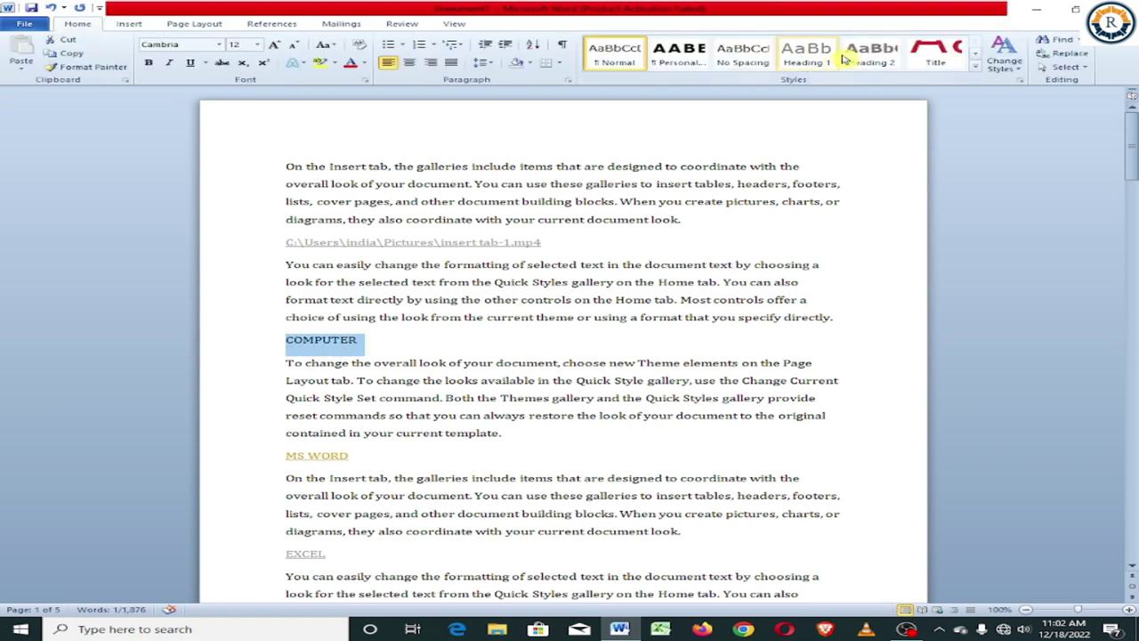
pyautogui.click(877, 57)
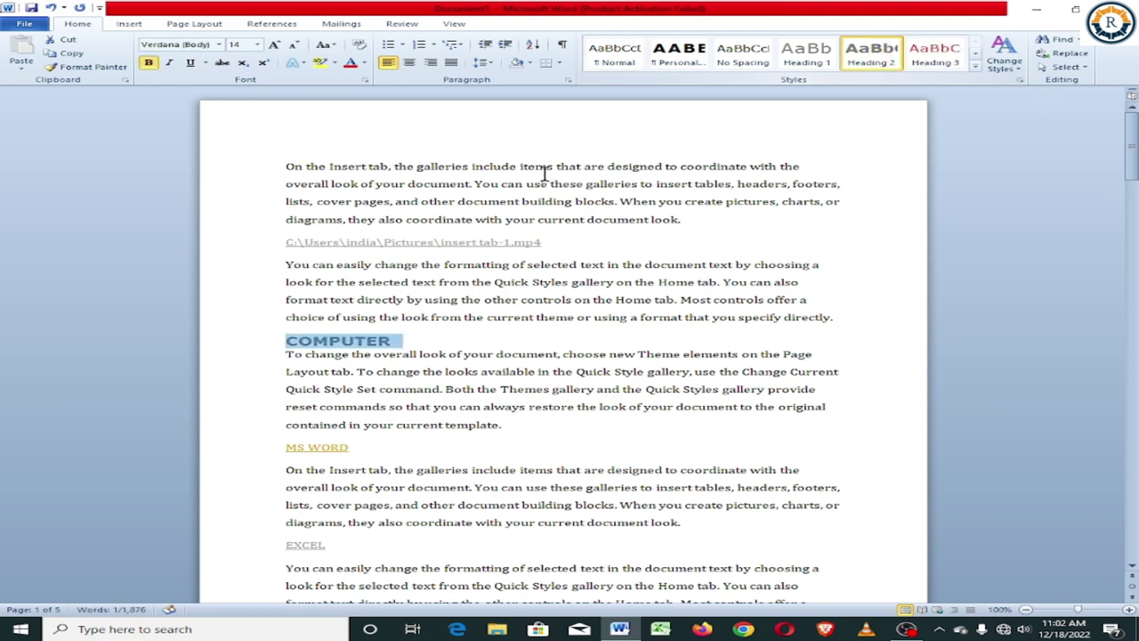
pyautogui.click(352, 67)
pyautogui.click(169, 62)
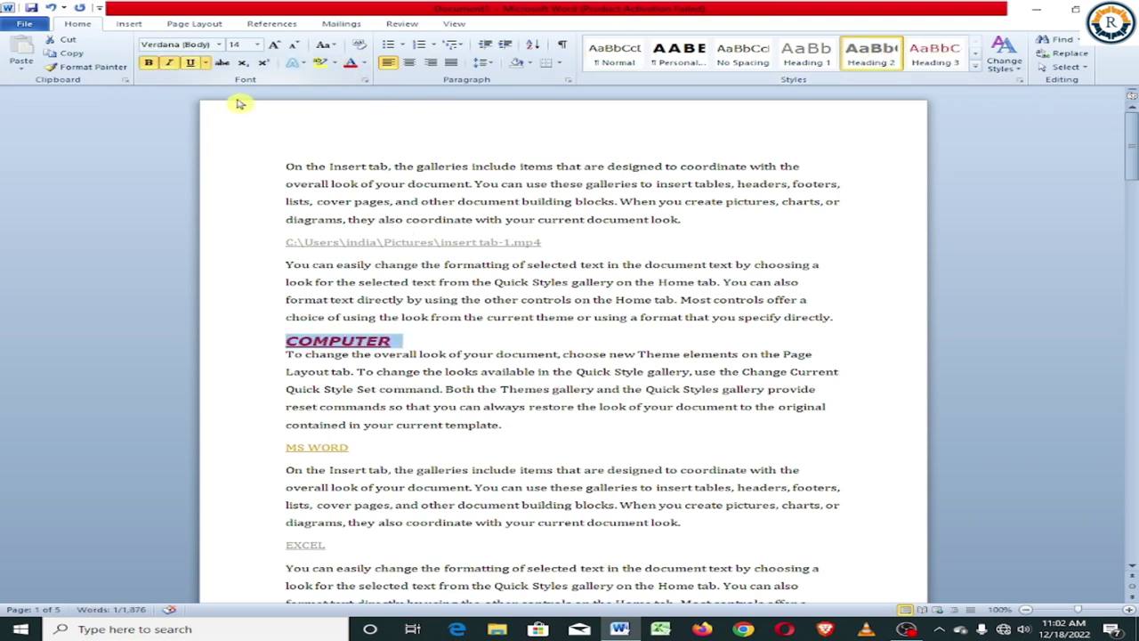
pyautogui.scroll(-1, 397, 492)
pyautogui.scroll(-1, 397, 493)
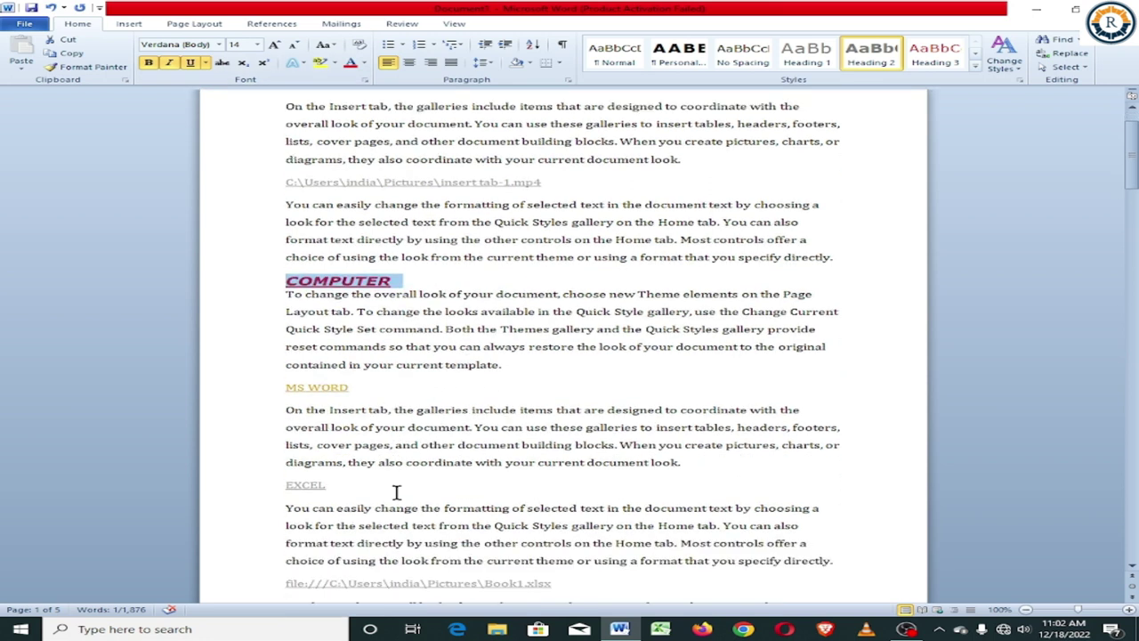
pyautogui.click(348, 535)
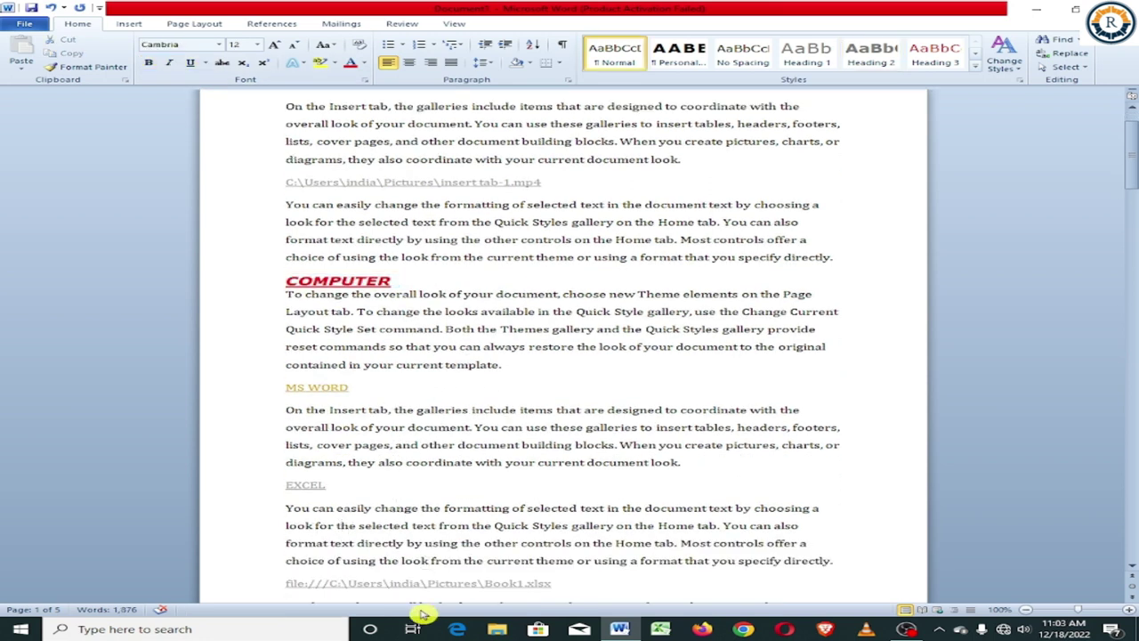
# - Break the paragraph after 'look for' and add EDUCATION as a green italic heading
pyautogui.press('Return')
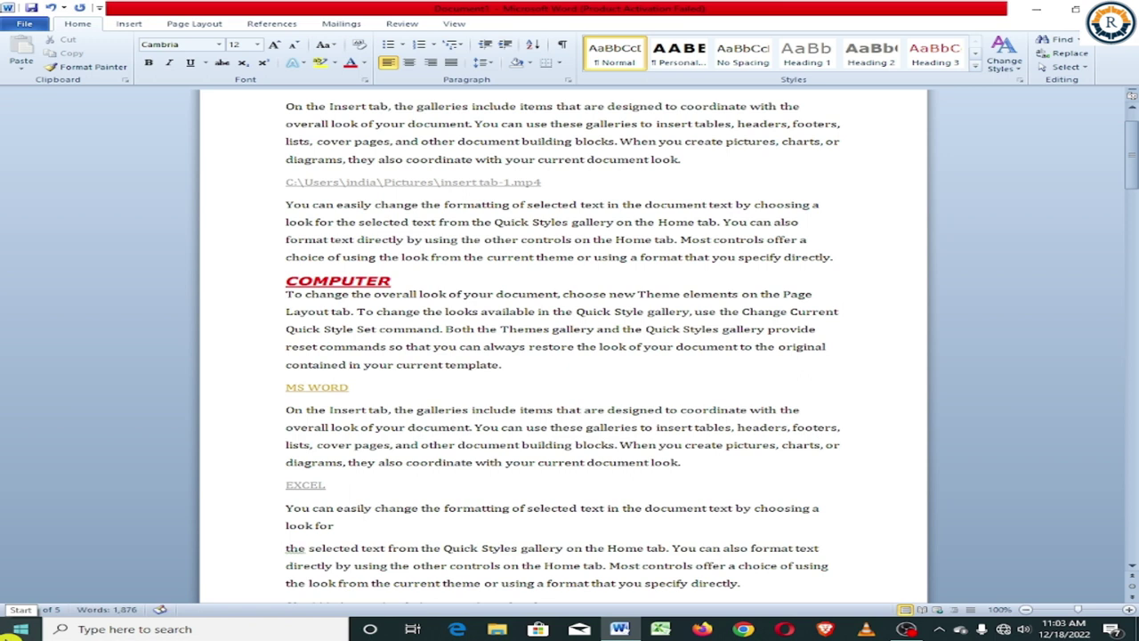
pyautogui.press('Return')
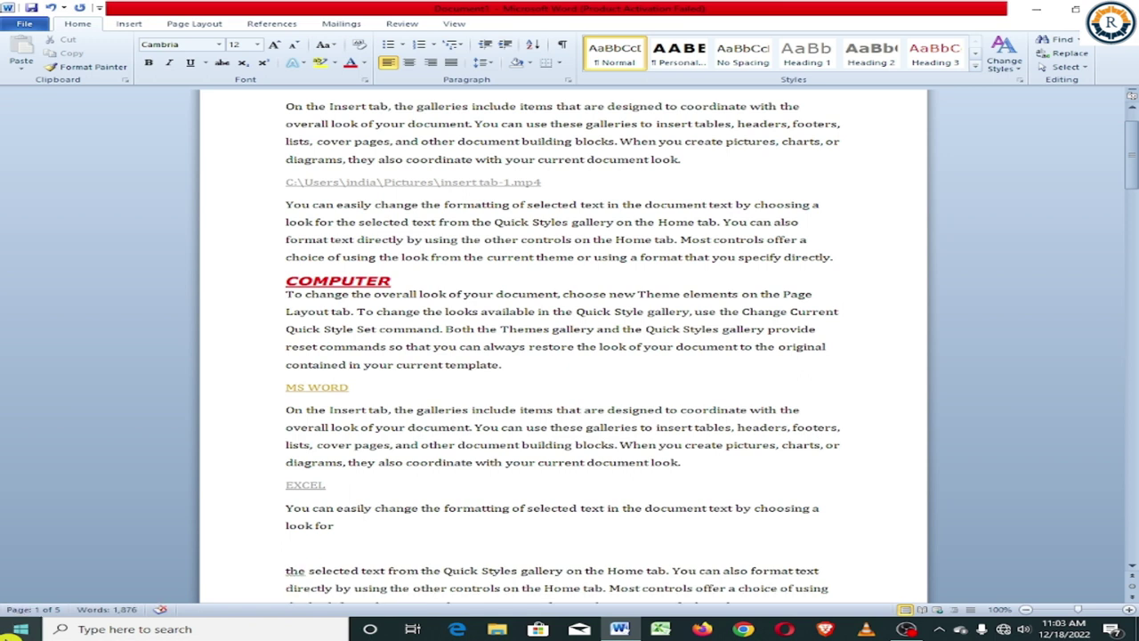
pyautogui.write('EDUCATION')
pyautogui.doubleClick(351, 548)
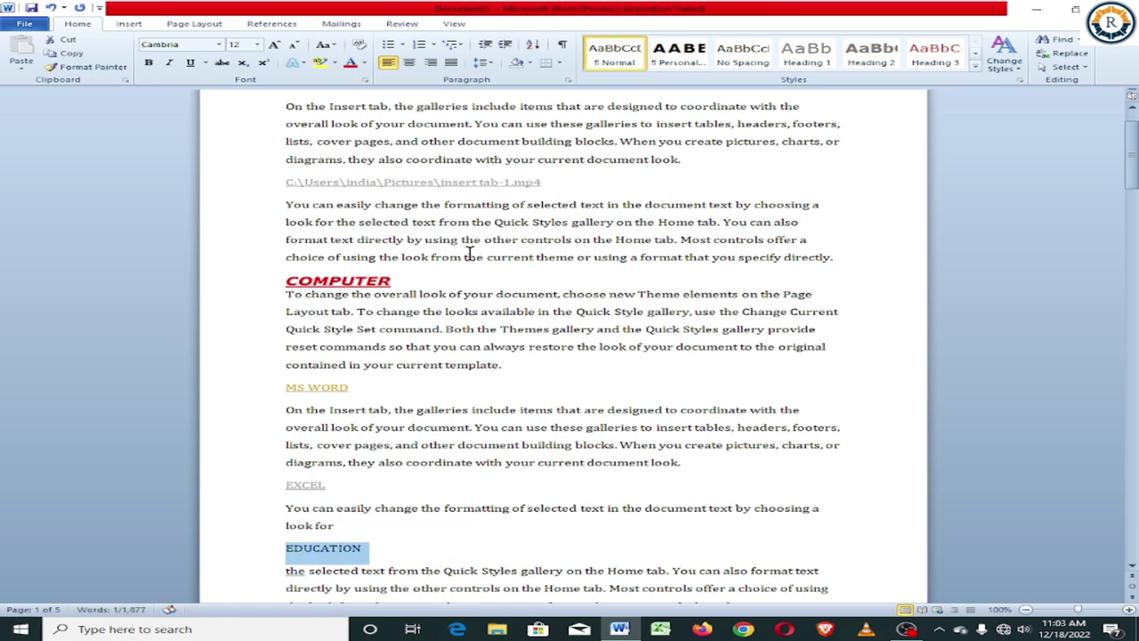
pyautogui.click(365, 66)
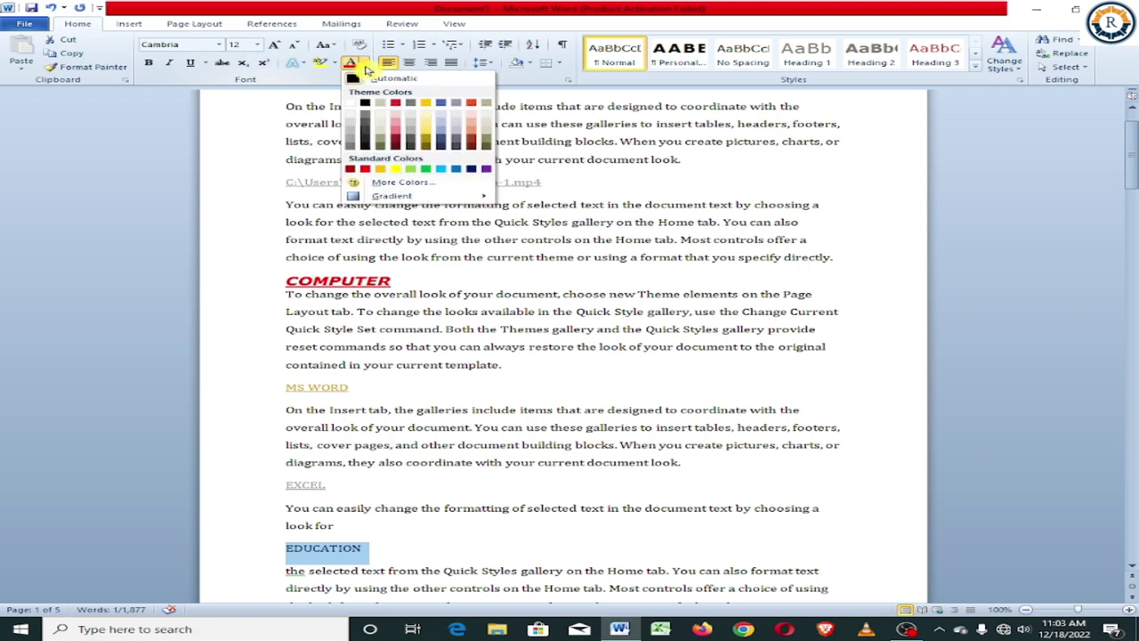
pyautogui.click(428, 170)
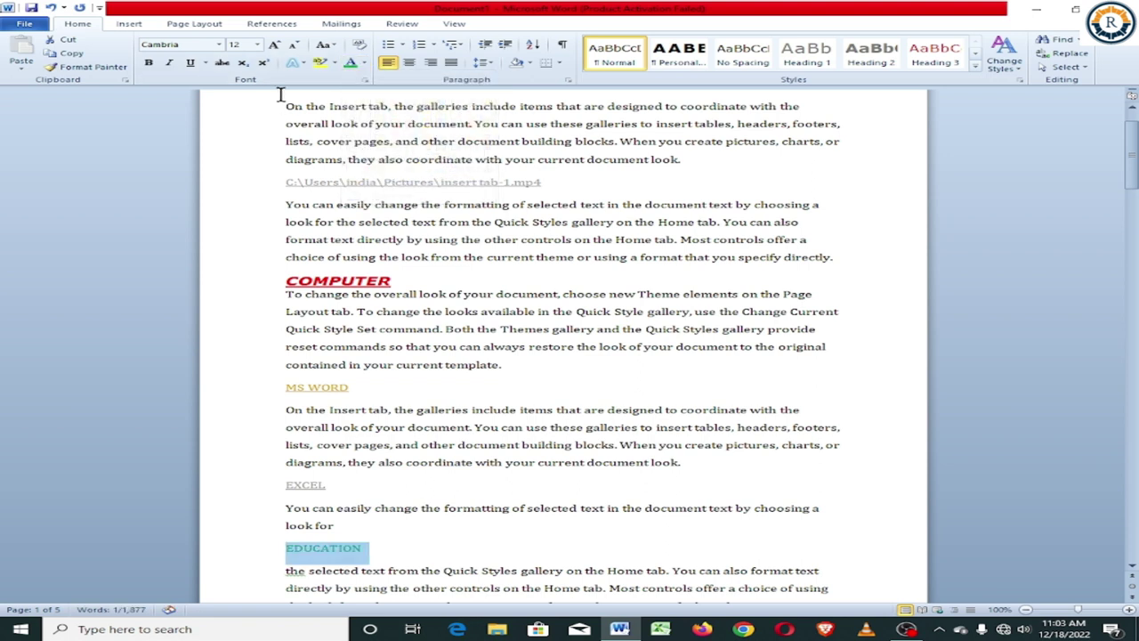
pyautogui.click(169, 63)
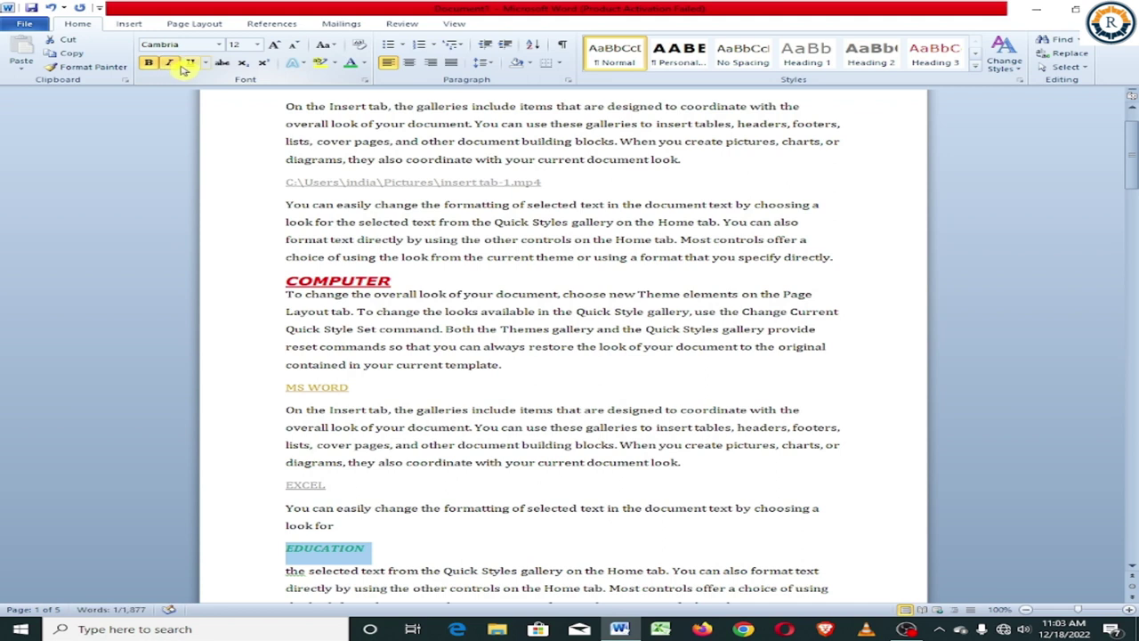
pyautogui.scroll(-1, 540, 435)
pyautogui.click(540, 436)
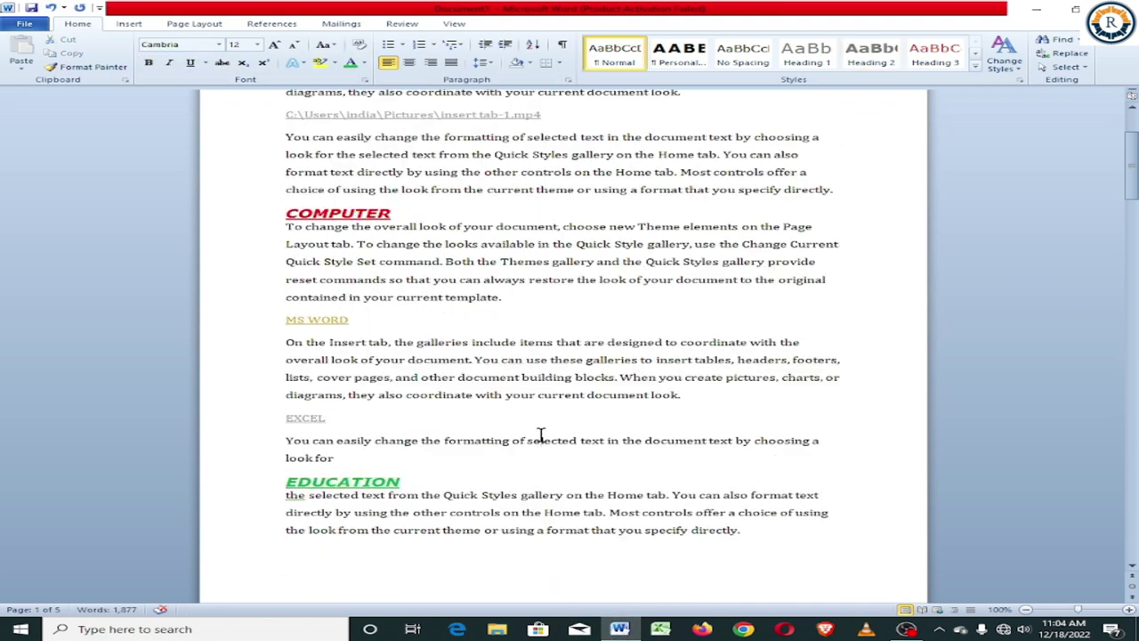
pyautogui.scroll(3, 476, 353)
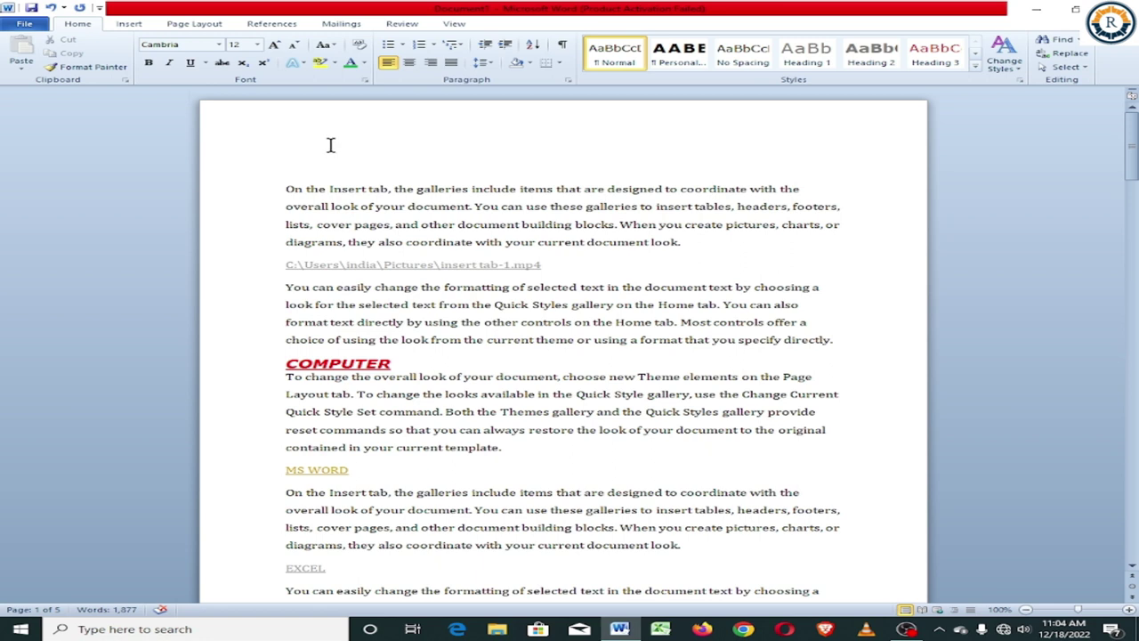
# - Insert a COMPUTER link at the top of page 1 pointing to the COMPUTER heading
pyautogui.click(129, 24)
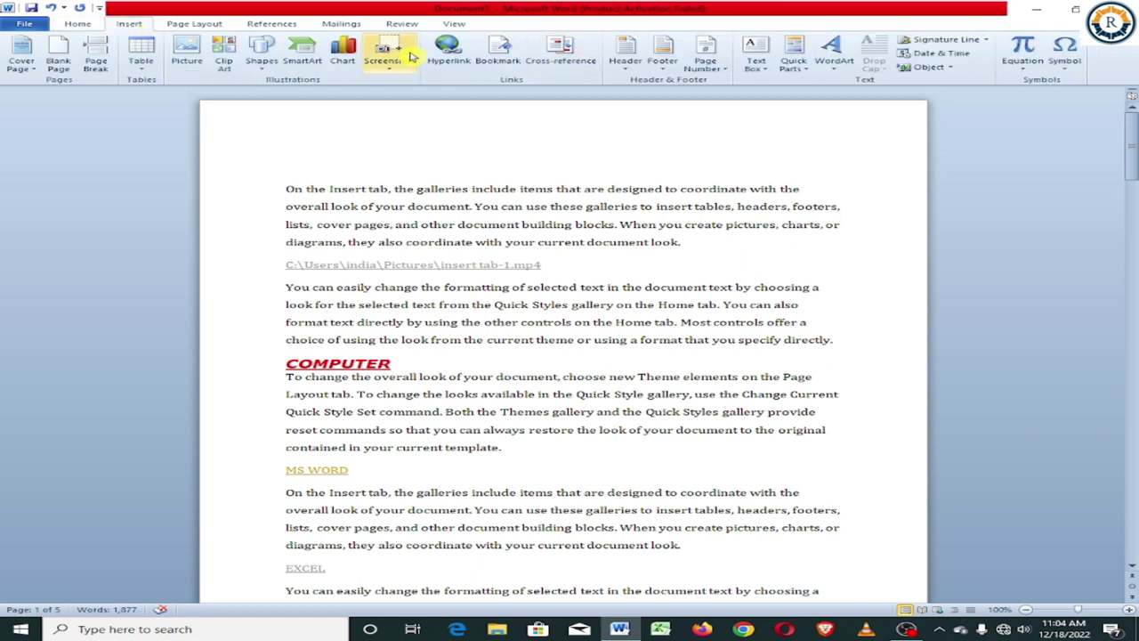
pyautogui.click(449, 53)
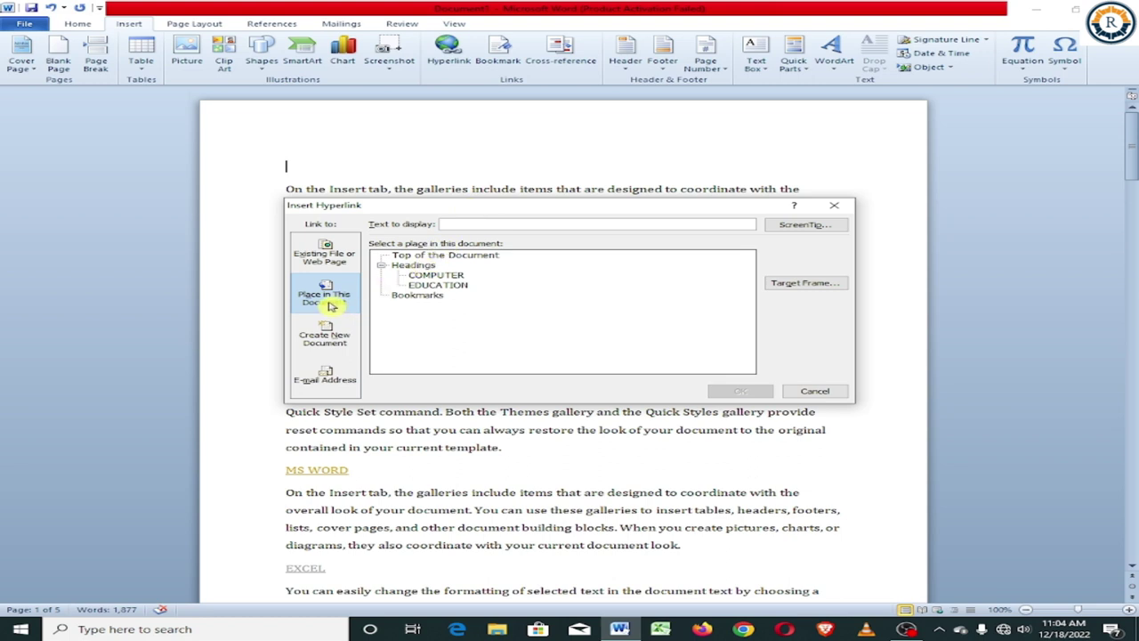
pyautogui.click(436, 275)
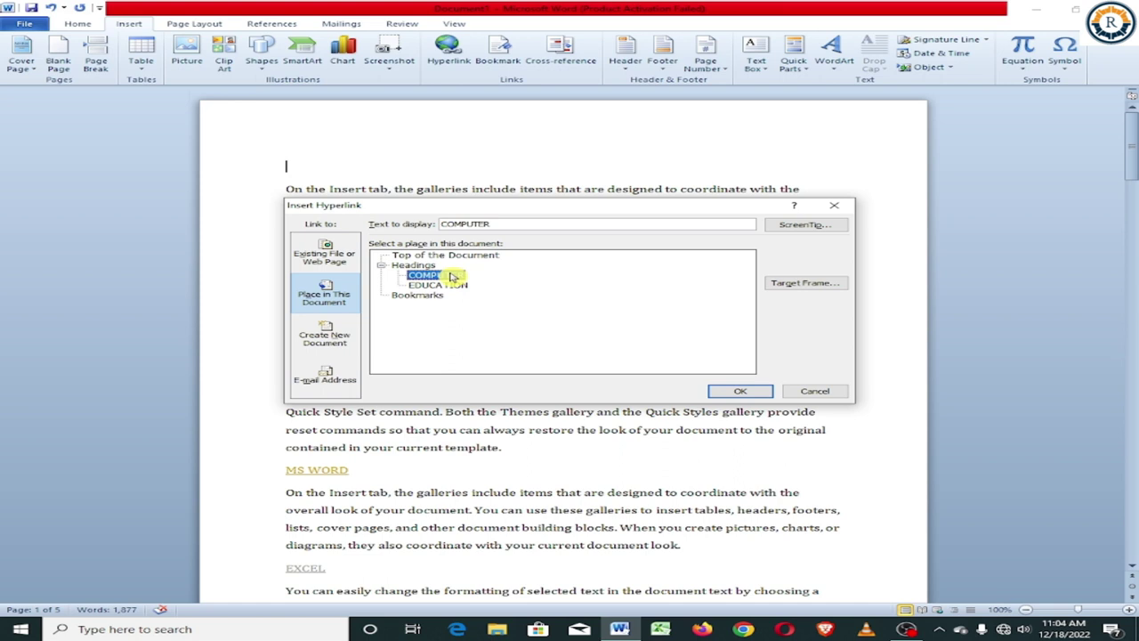
pyautogui.click(743, 399)
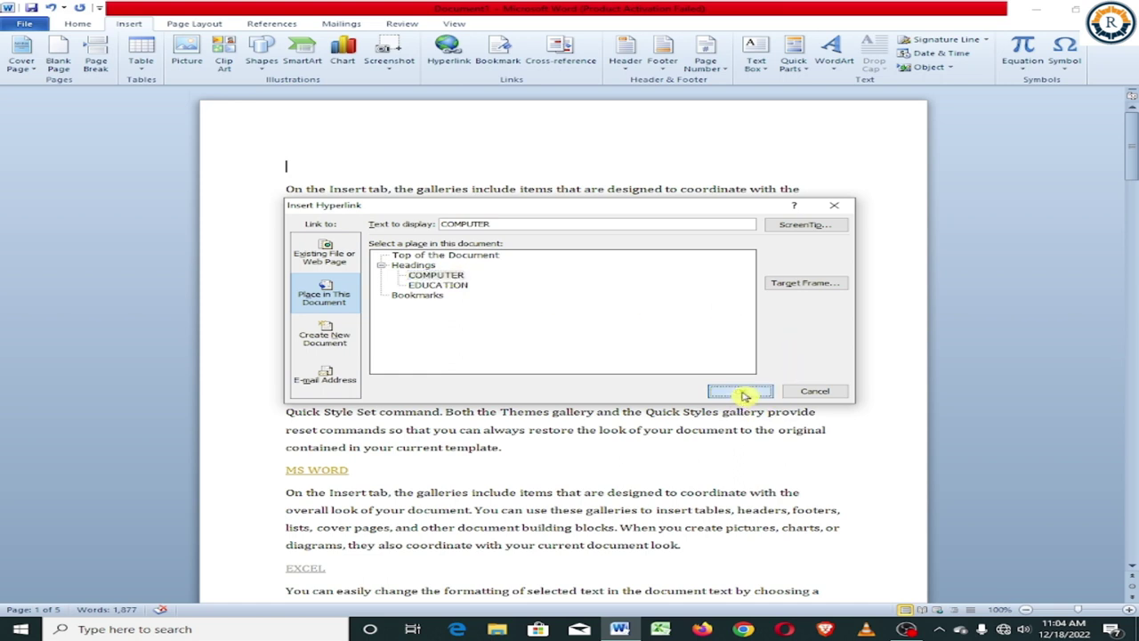
# - On the next line, add an EDUCATION link pointing to the EDUCATION heading
pyautogui.press('Return')
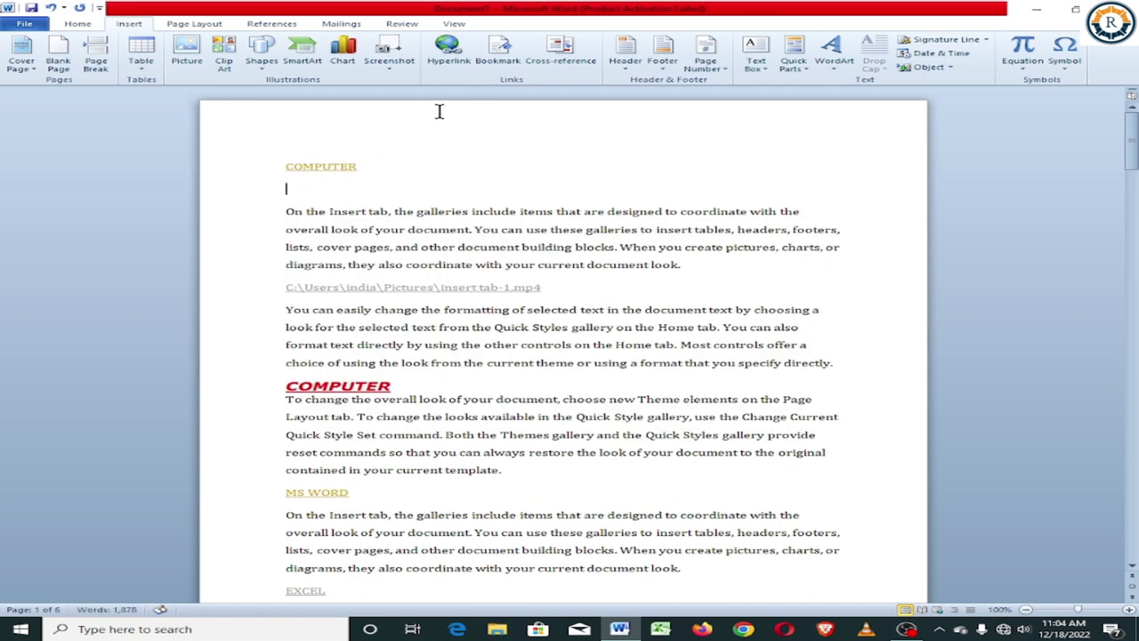
pyautogui.click(448, 49)
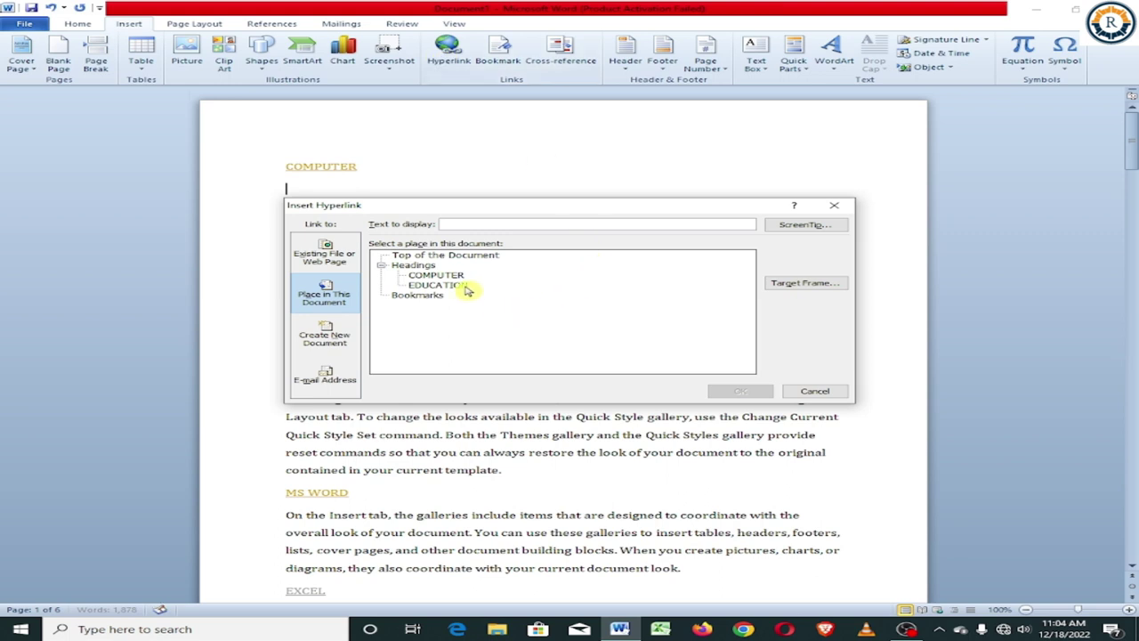
pyautogui.click(440, 284)
pyautogui.click(740, 391)
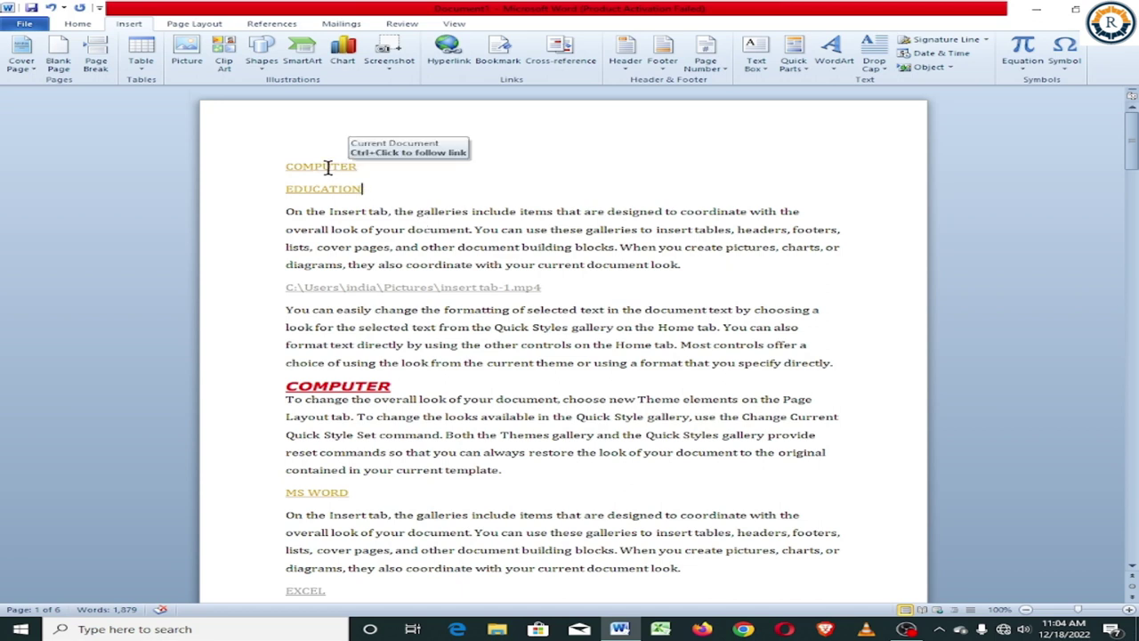
pyautogui.keyDown('ctrl'); pyautogui.click(298, 167); pyautogui.keyUp('ctrl')
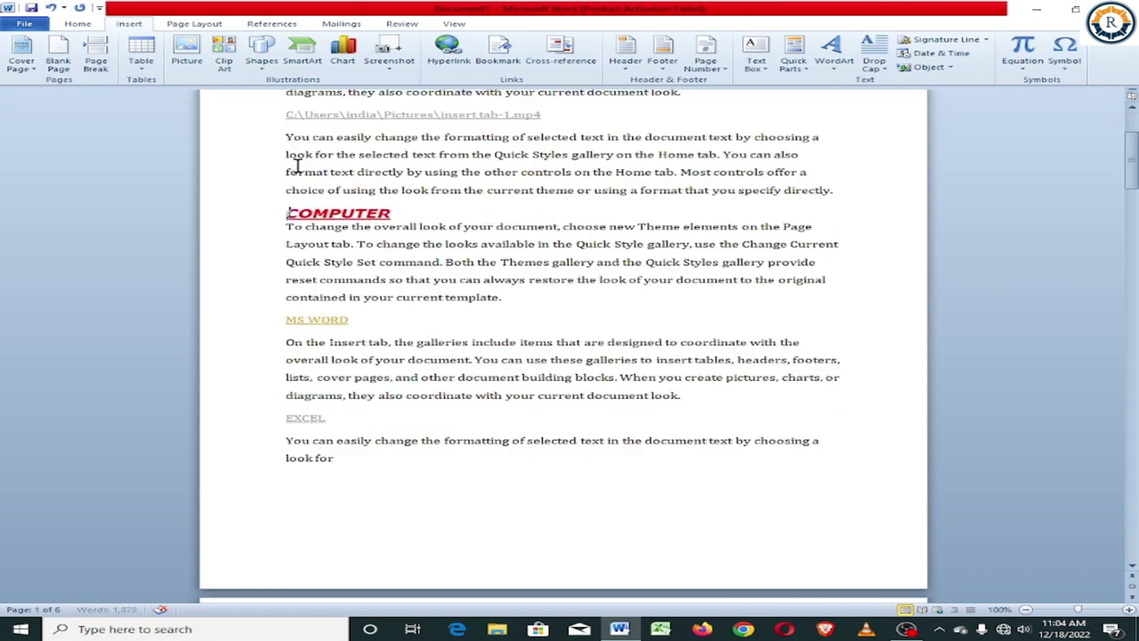
pyautogui.scroll(3, 330, 198)
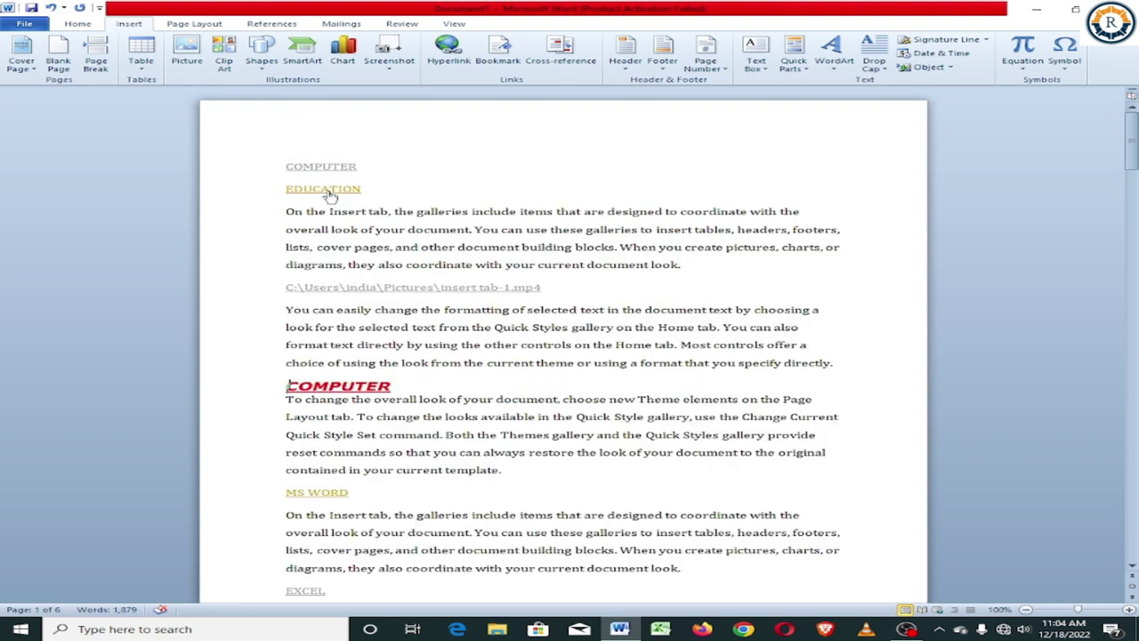
pyautogui.keyDown('ctrl'); pyautogui.click(329, 196); pyautogui.keyUp('ctrl')
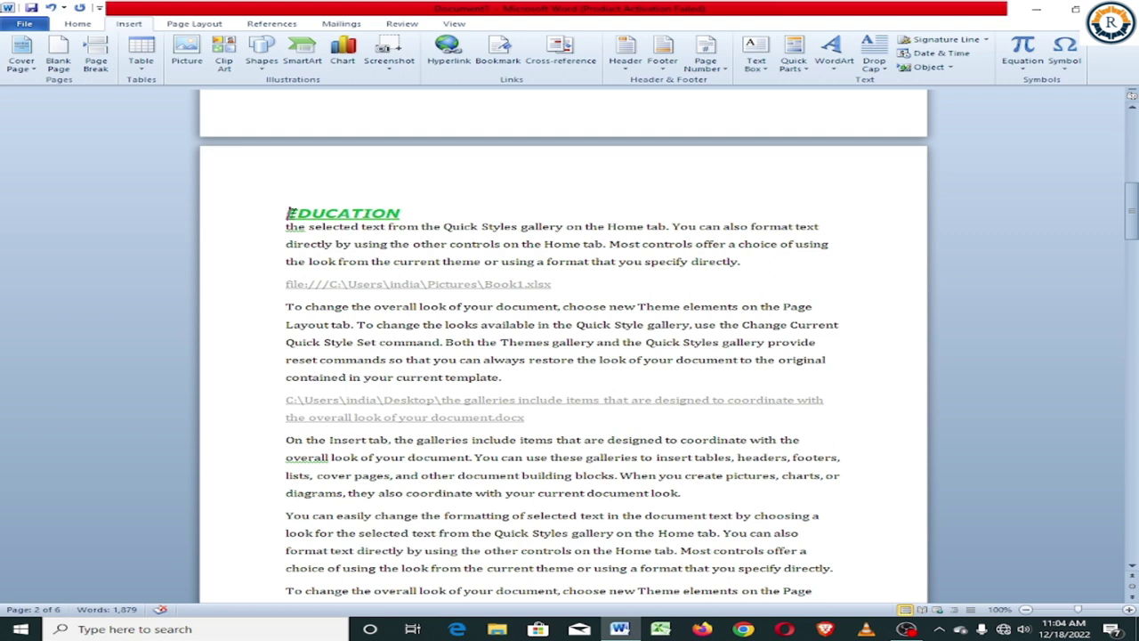
pyautogui.scroll(7, 291, 213)
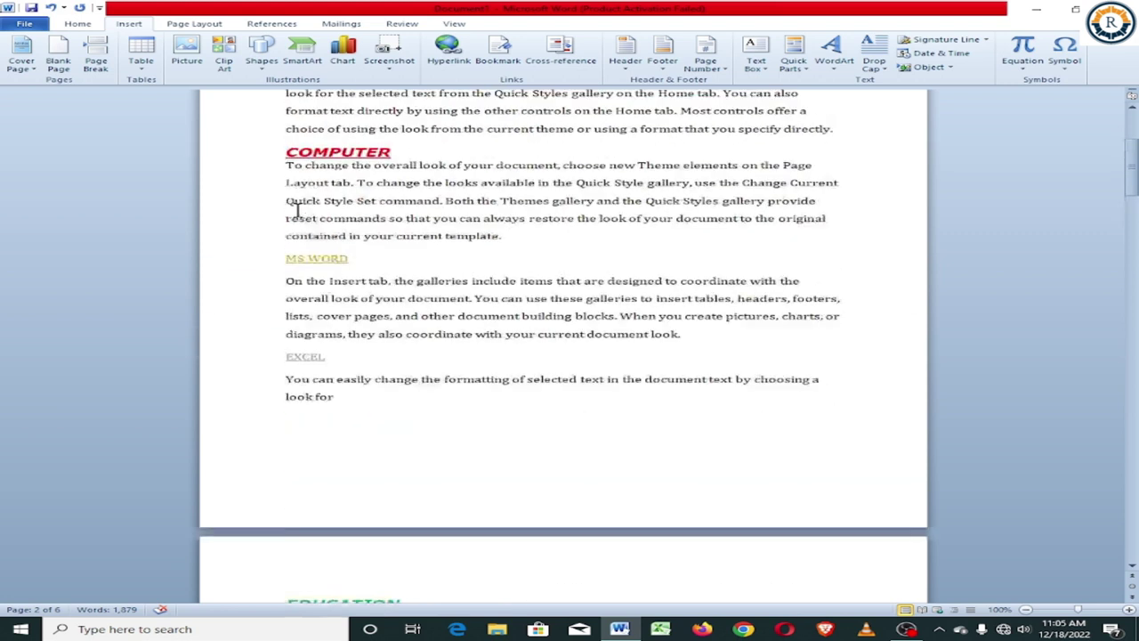
pyautogui.scroll(4, 297, 210)
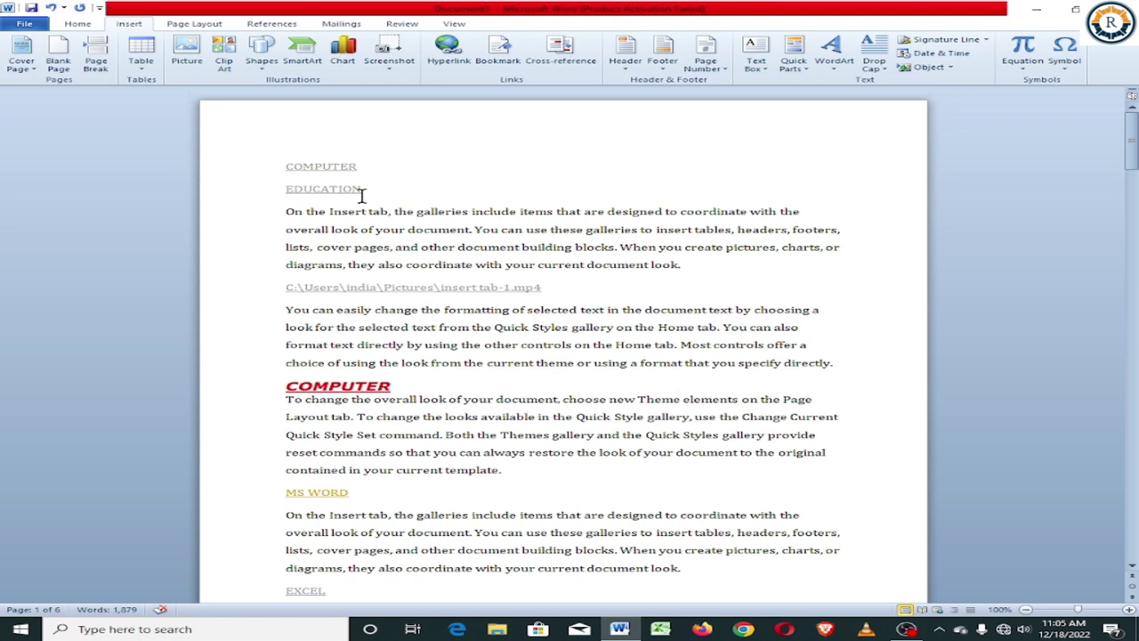
pyautogui.click(448, 60)
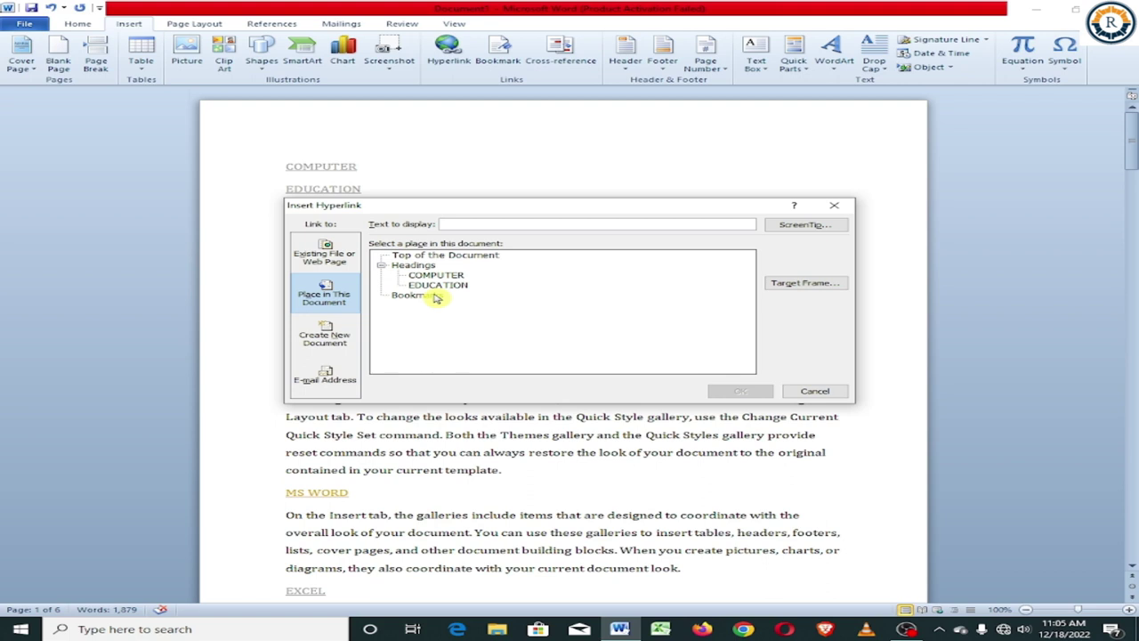
pyautogui.click(838, 210)
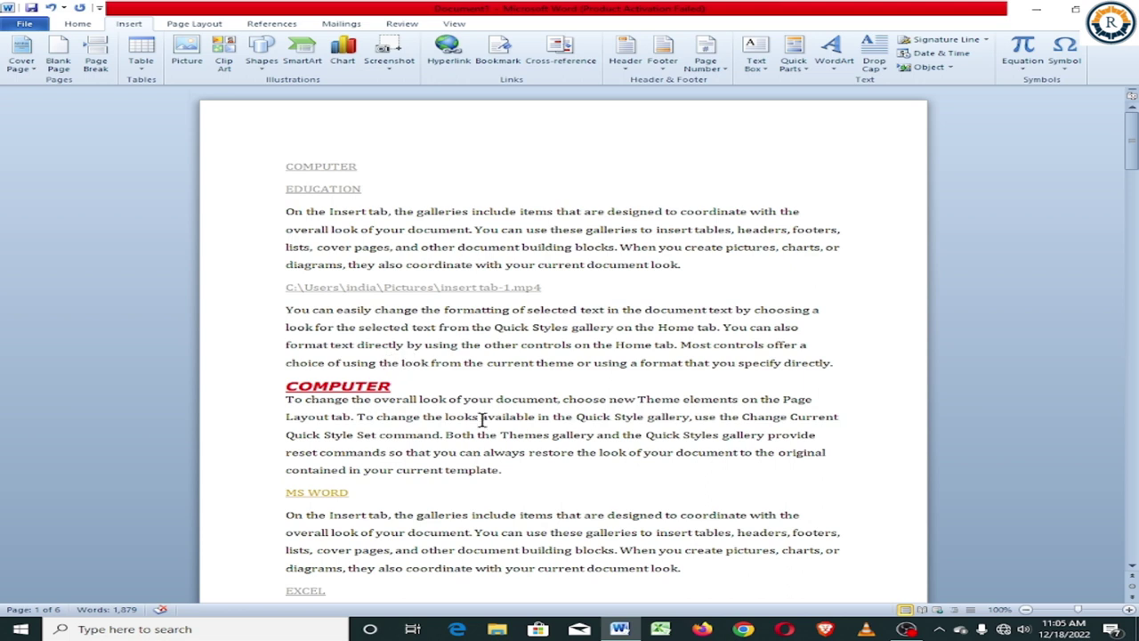
pyautogui.scroll(-2, 480, 419)
pyautogui.scroll(-5, 525, 392)
pyautogui.scroll(-4, 528, 386)
pyautogui.scroll(-3, 528, 385)
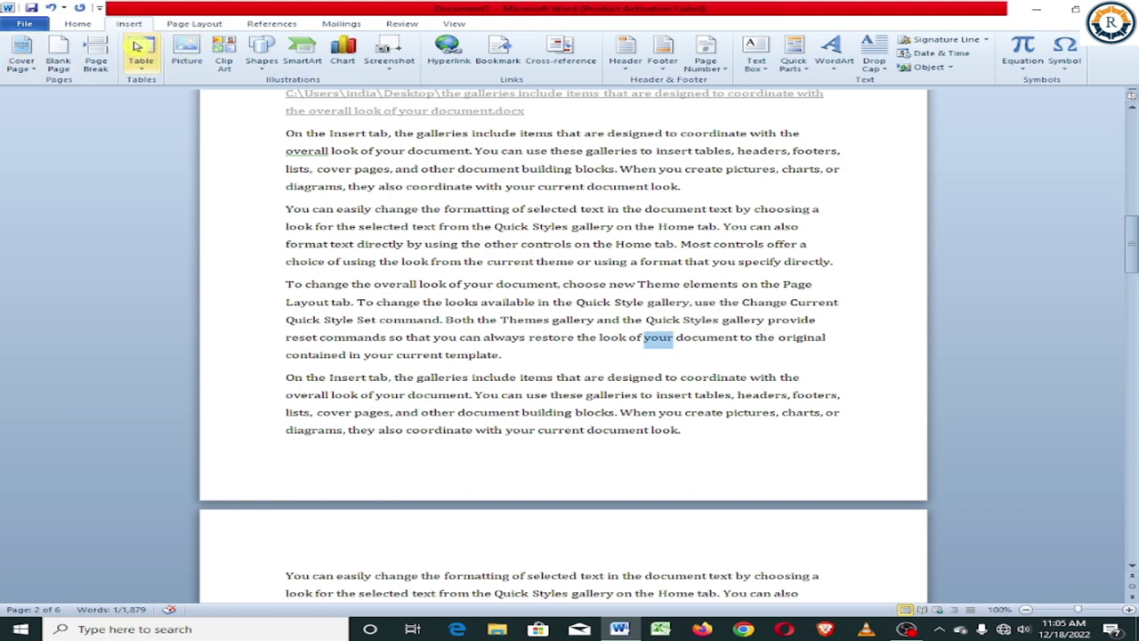
# - Apply yellow text highlight to the word 'your' in the page 2 paragraph
pyautogui.click(77, 23)
pyautogui.click(319, 62)
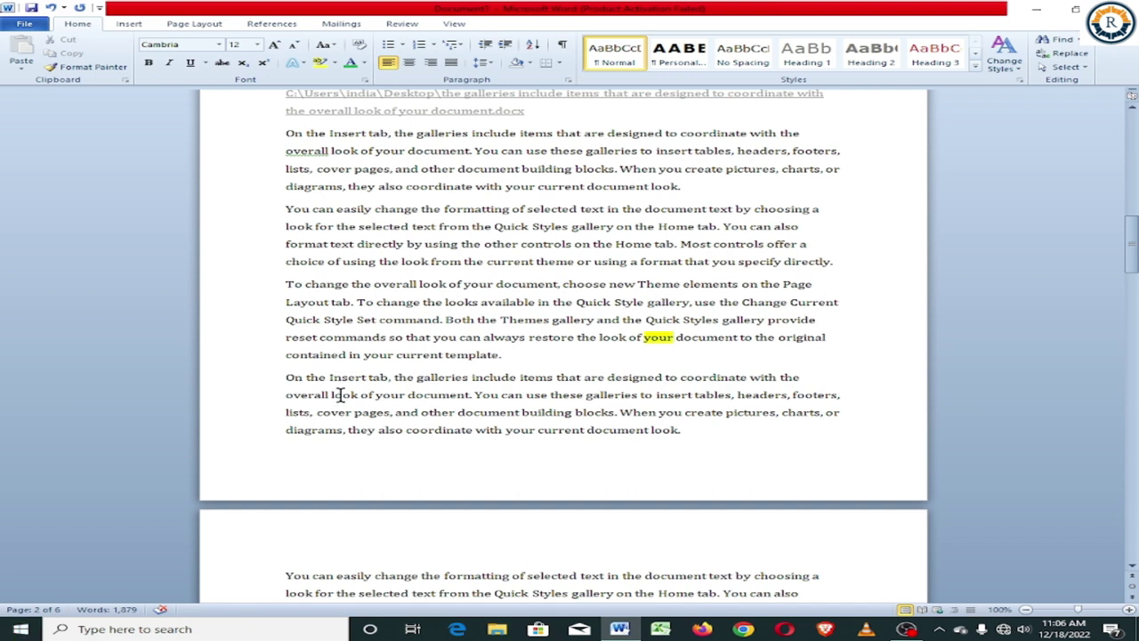
pyautogui.scroll(5, 338, 396)
pyautogui.click(128, 23)
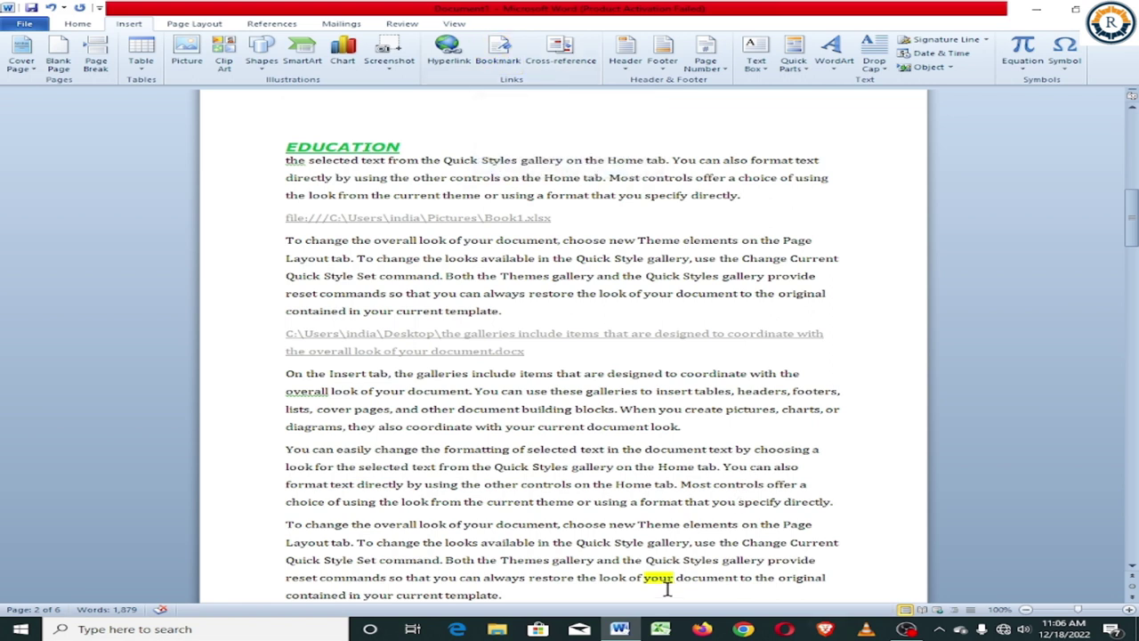
pyautogui.scroll(-1, 668, 588)
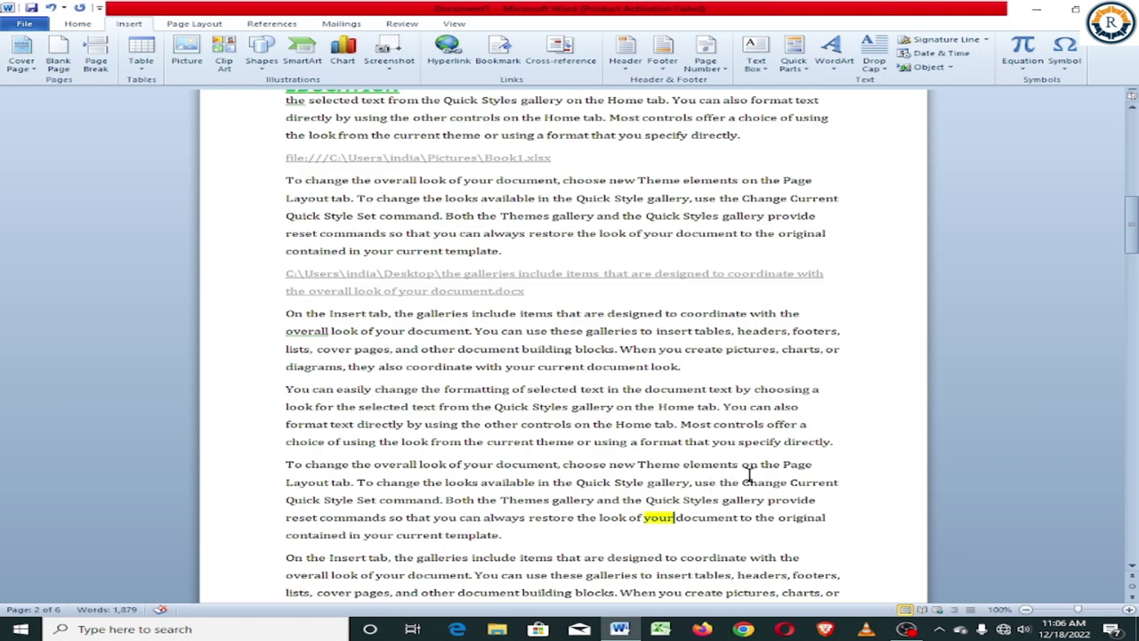
# - Add a bookmark named ABC on the highlighted word 'your'
pyautogui.click(499, 49)
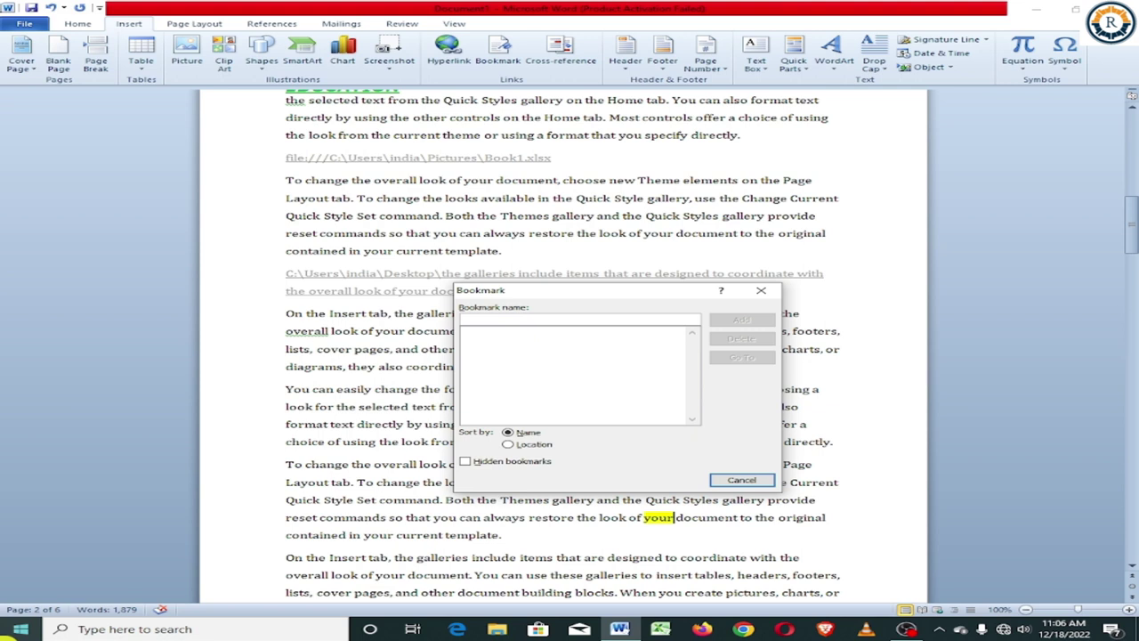
pyautogui.write('ABC')
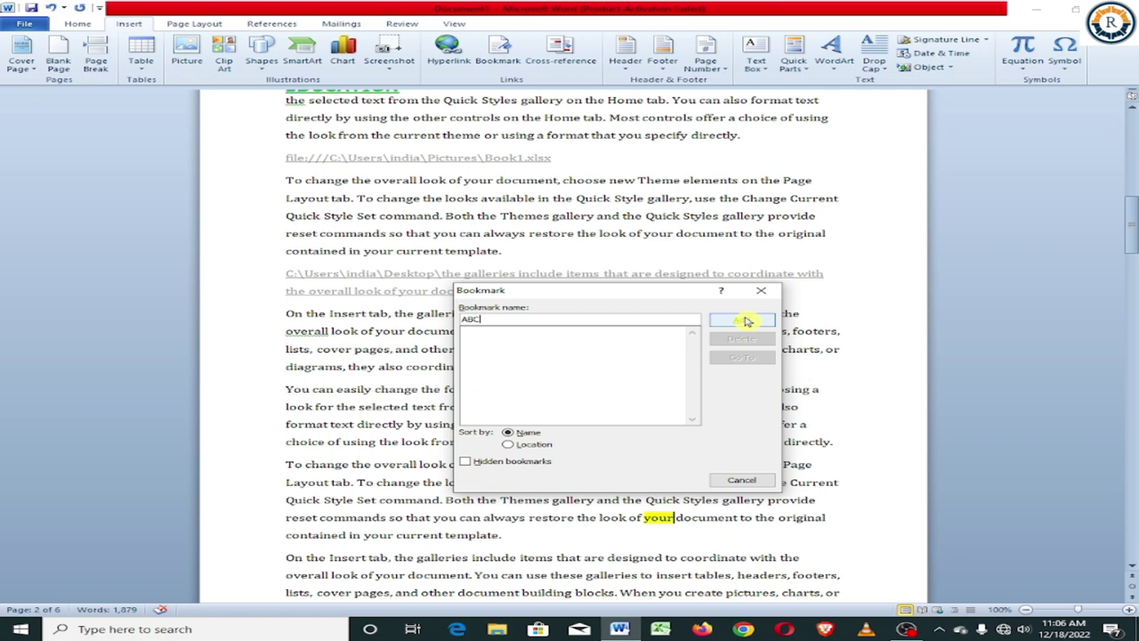
pyautogui.click(747, 321)
# - From the Bookmark list, go to ABC to verify the jump, then close the list
pyautogui.scroll(4, 488, 230)
pyautogui.scroll(12, 472, 223)
pyautogui.scroll(3, 454, 215)
pyautogui.click(464, 184)
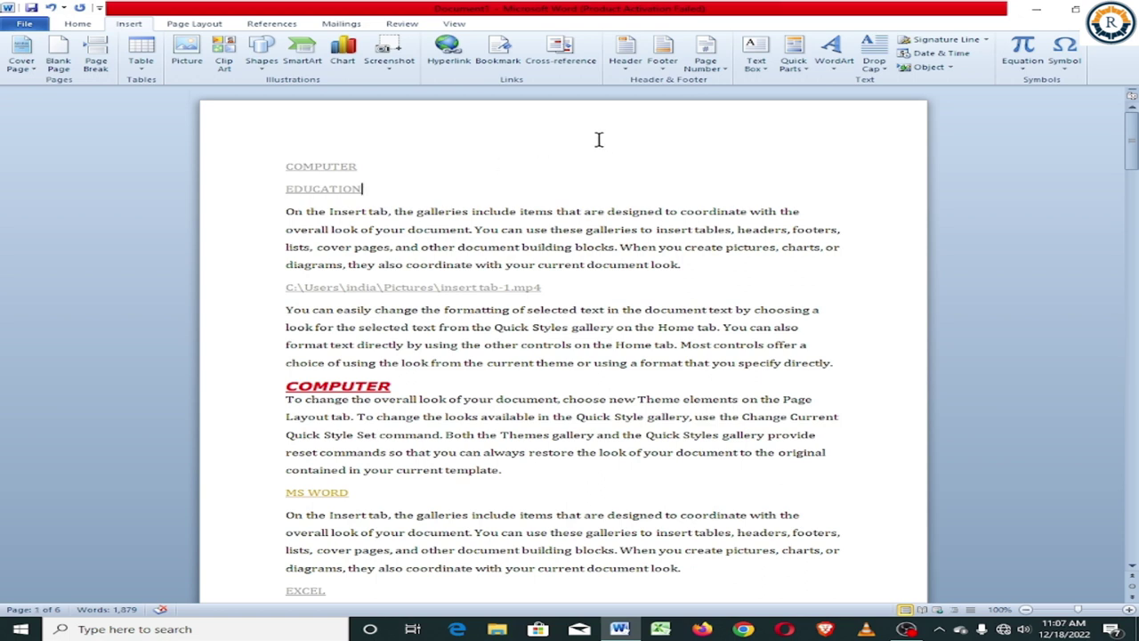
pyautogui.click(499, 49)
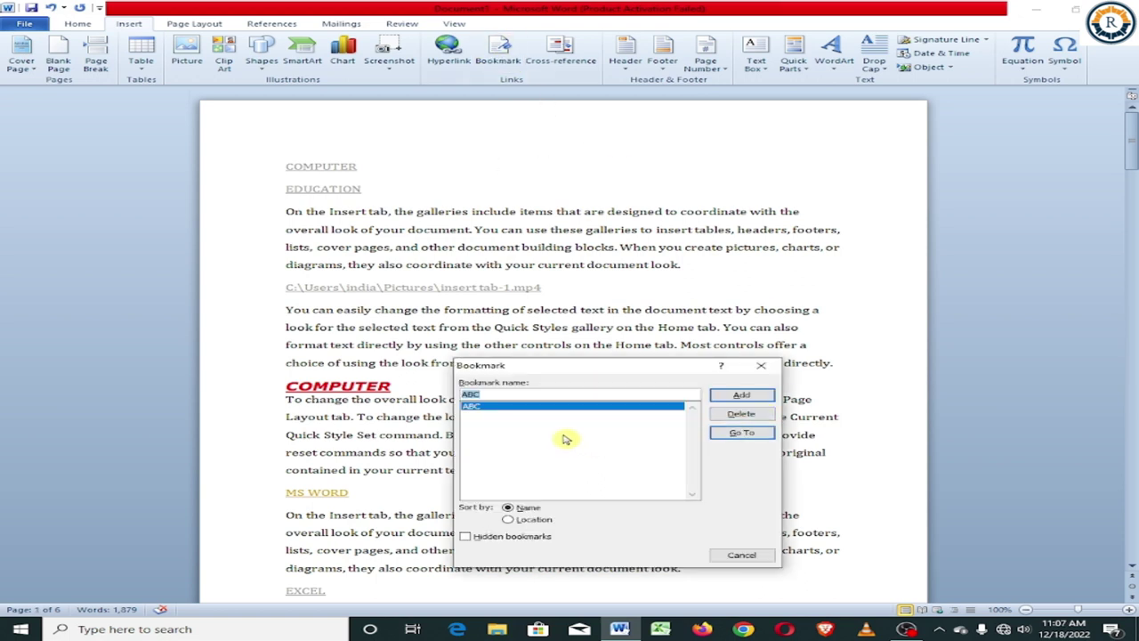
pyautogui.click(753, 437)
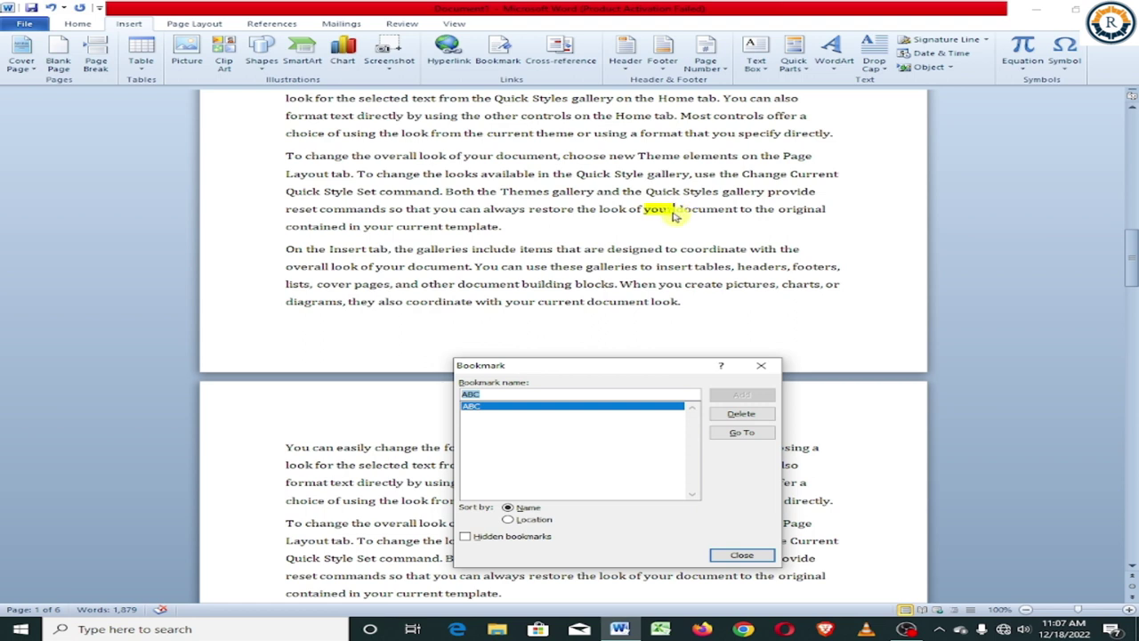
pyautogui.click(750, 554)
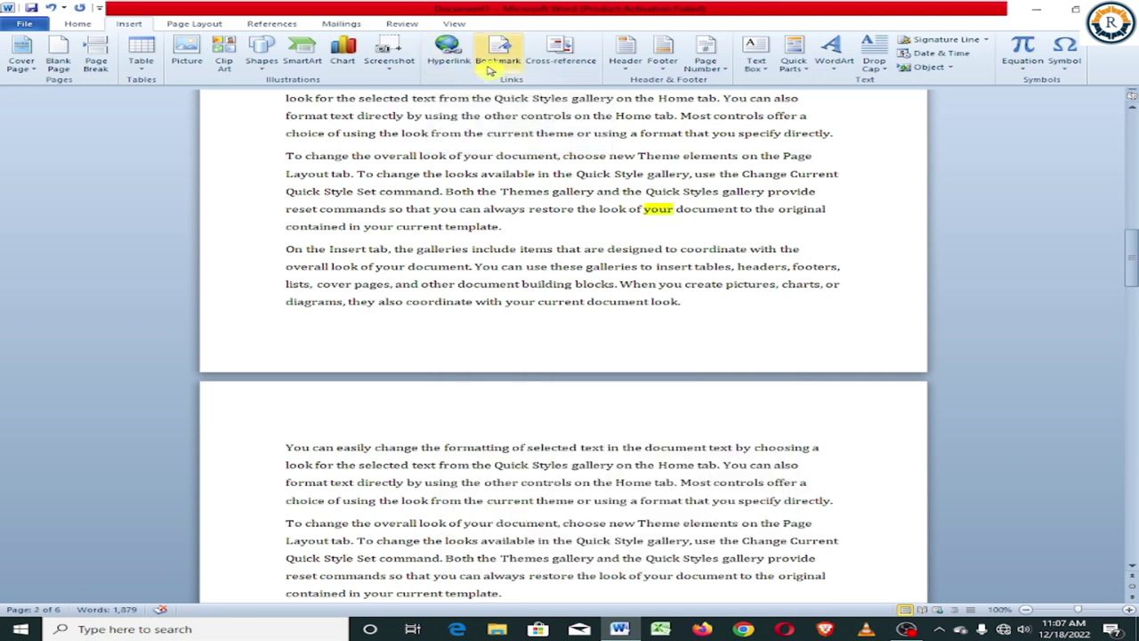
pyautogui.click(498, 55)
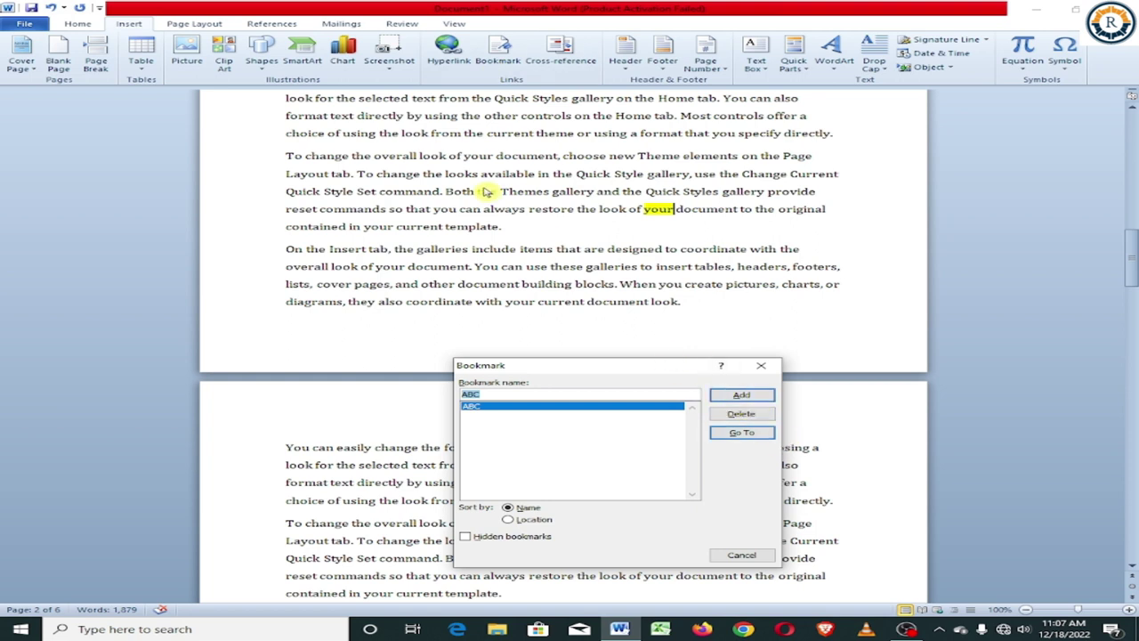
pyautogui.click(761, 365)
pyautogui.scroll(5, 418, 205)
pyautogui.scroll(5, 418, 204)
pyautogui.scroll(5, 418, 205)
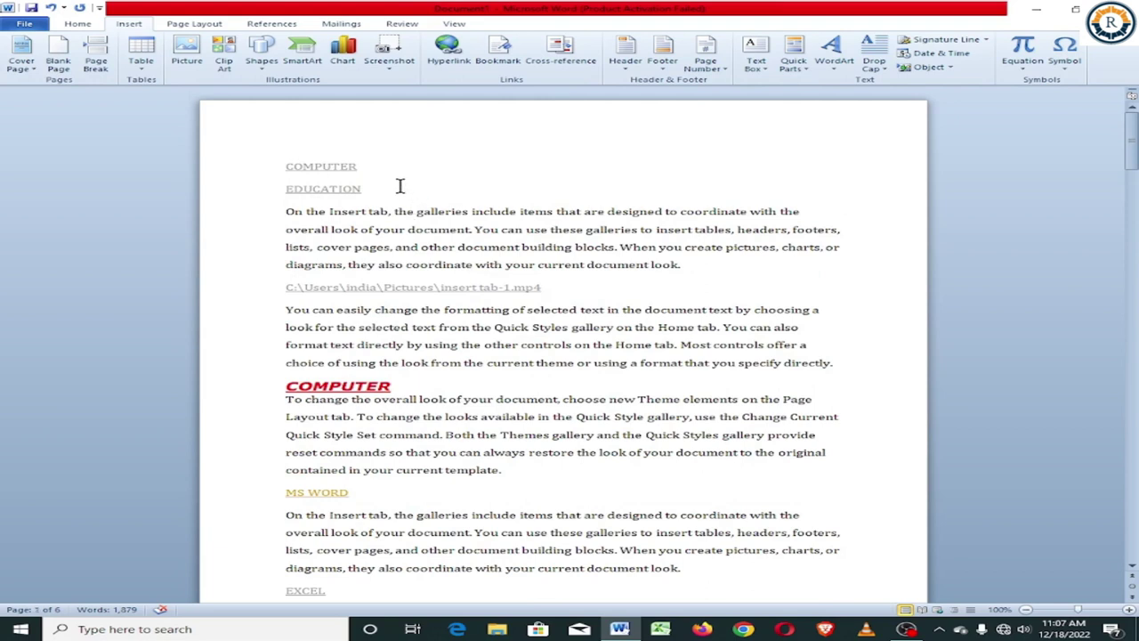
# - Insert a BOOKMARK1 link under EDUCATION targeting bookmark ABC, and follow it to page 2
pyautogui.click(454, 66)
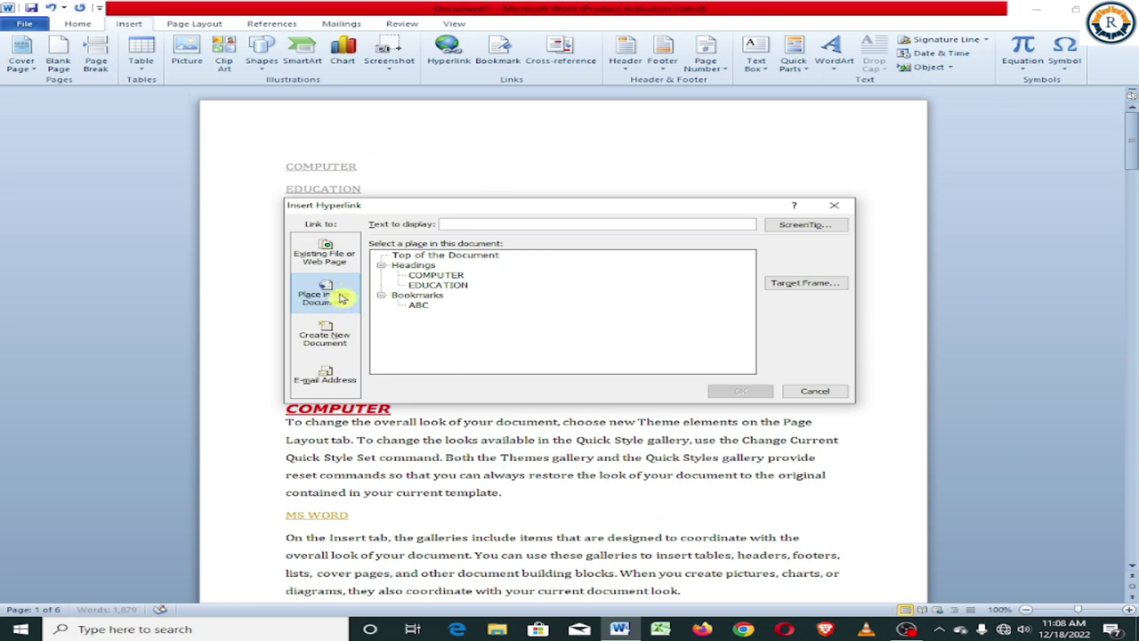
pyautogui.click(415, 308)
pyautogui.click(518, 223)
pyautogui.press('BackSpace')
pyautogui.press('BackSpace')
pyautogui.press('BackSpace')
pyautogui.write('BOOKMARK1')
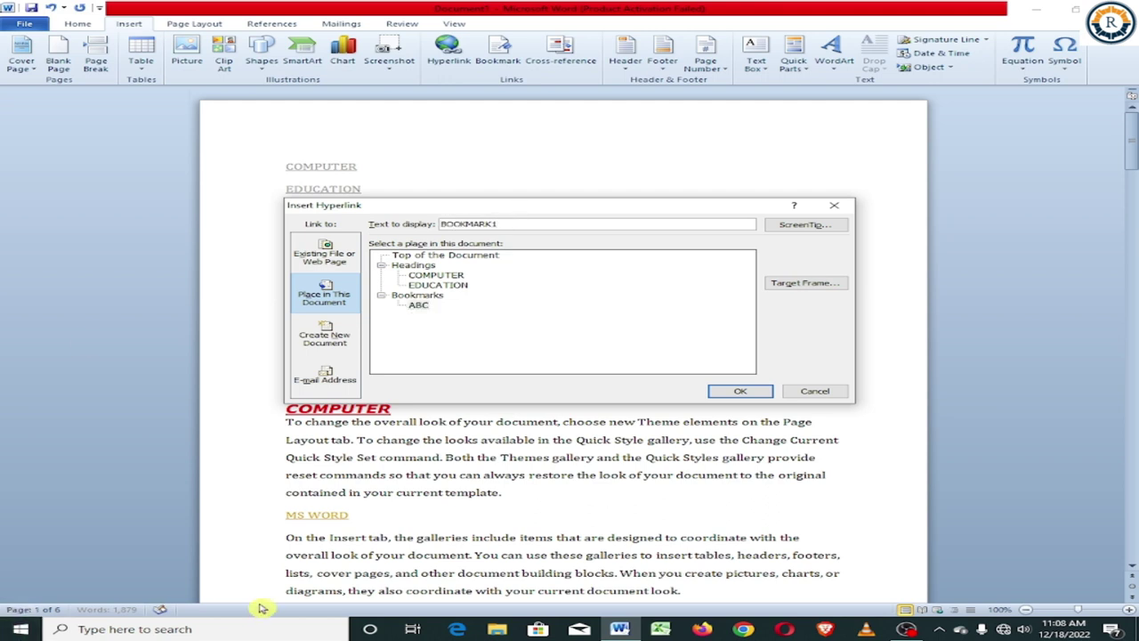
pyautogui.click(420, 305)
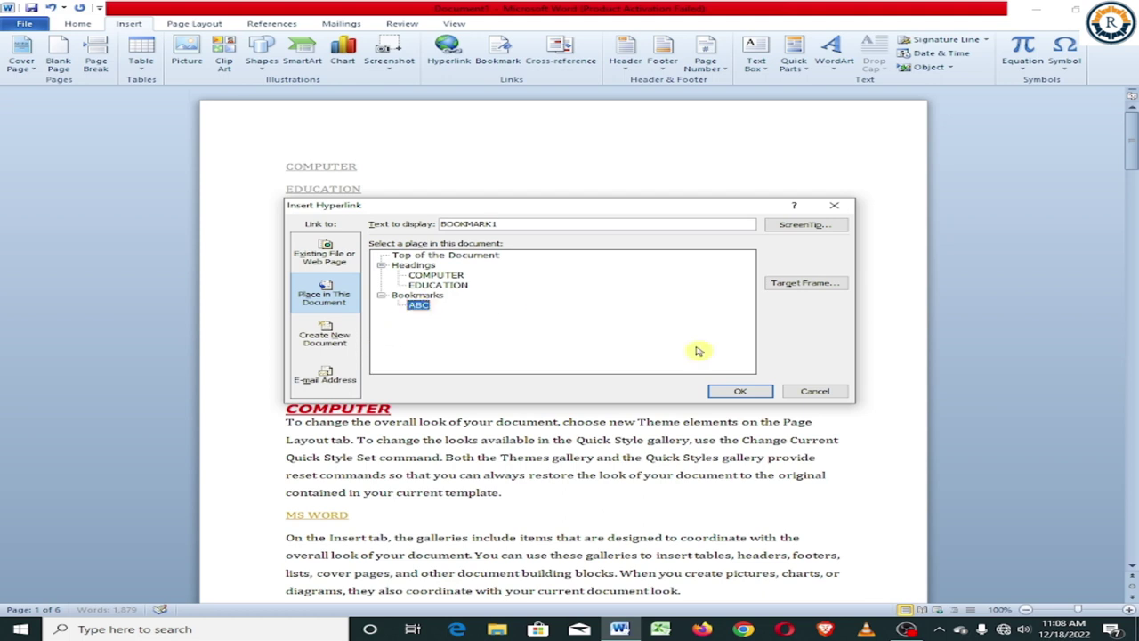
pyautogui.click(739, 392)
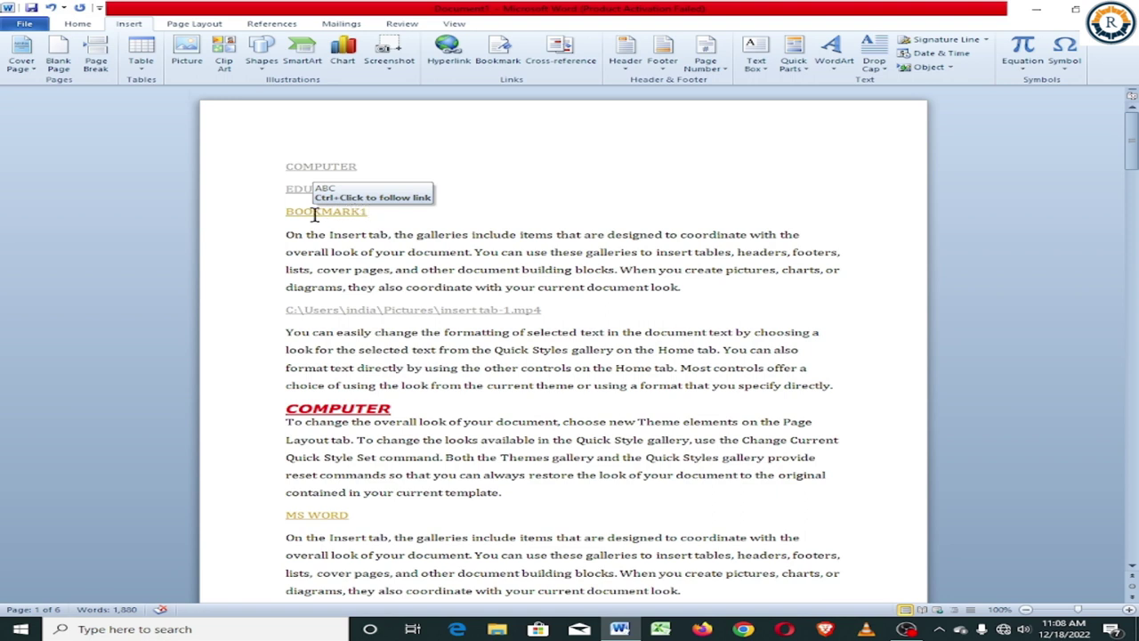
pyautogui.keyDown('ctrl'); pyautogui.click(317, 214); pyautogui.keyUp('ctrl')
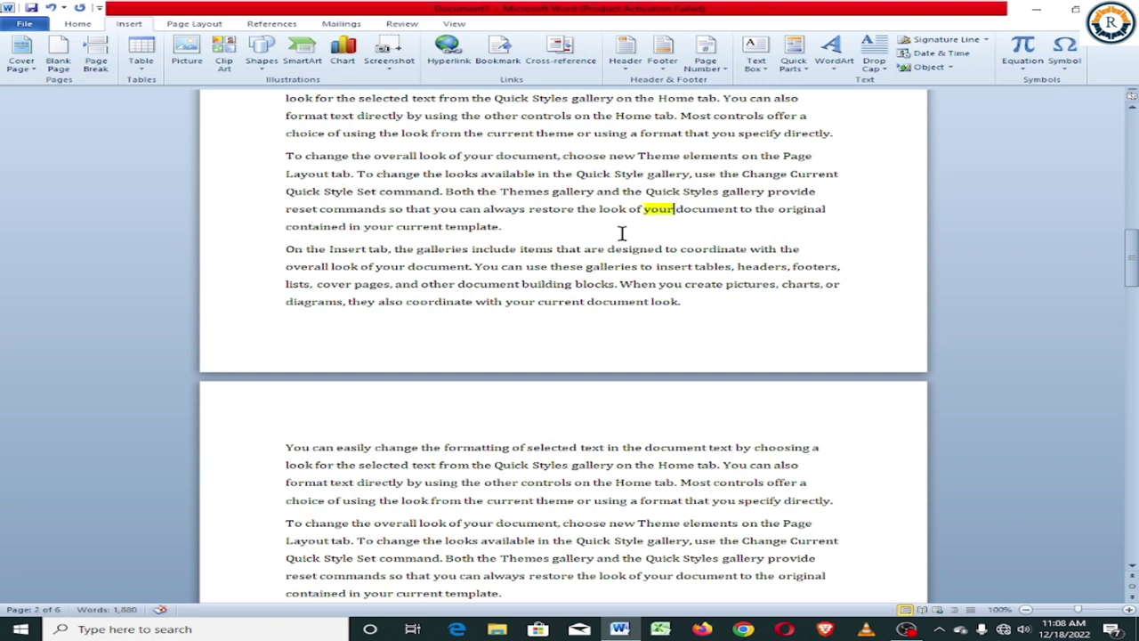
# - Add an empty paragraph after 'current document look.' on page 5
pyautogui.click(452, 49)
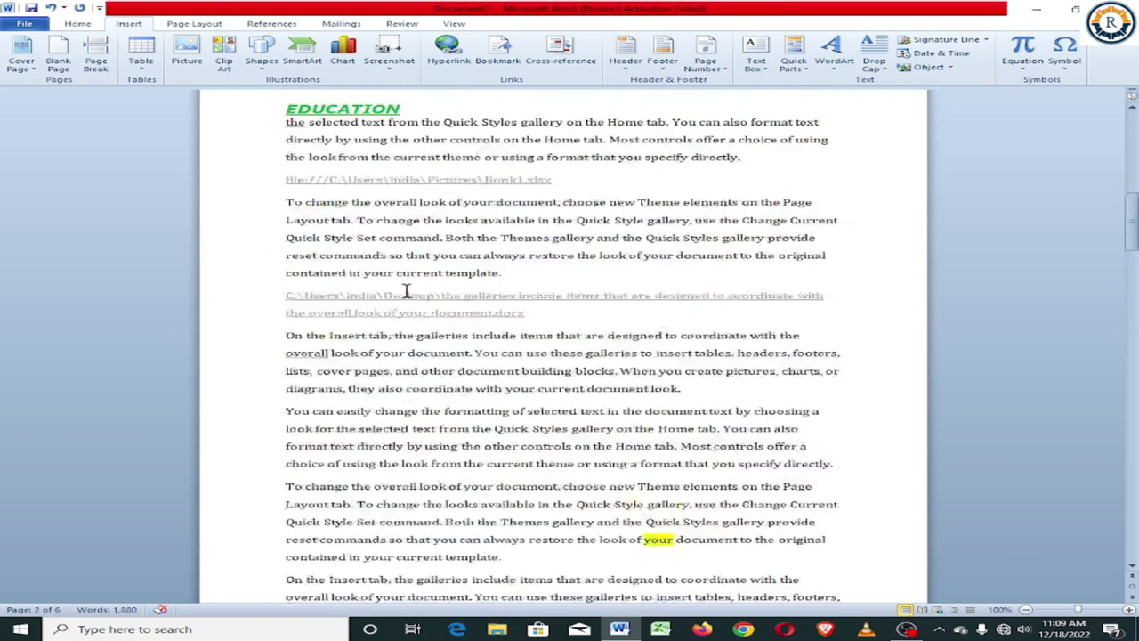
pyautogui.scroll(8, 426, 274)
pyautogui.scroll(4, 418, 272)
pyautogui.scroll(-4, 490, 315)
pyautogui.scroll(-5, 499, 325)
pyautogui.scroll(-6, 512, 341)
pyautogui.scroll(-5, 512, 340)
pyautogui.scroll(-5, 512, 340)
pyautogui.scroll(-5, 512, 340)
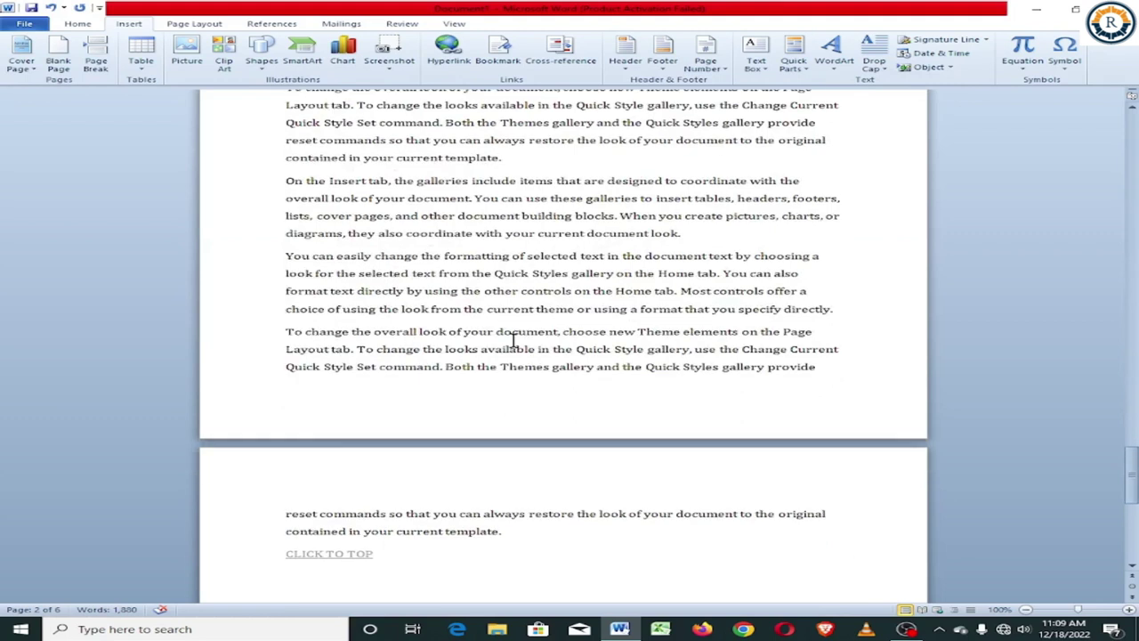
pyautogui.scroll(-5, 552, 249)
pyautogui.click(709, 169)
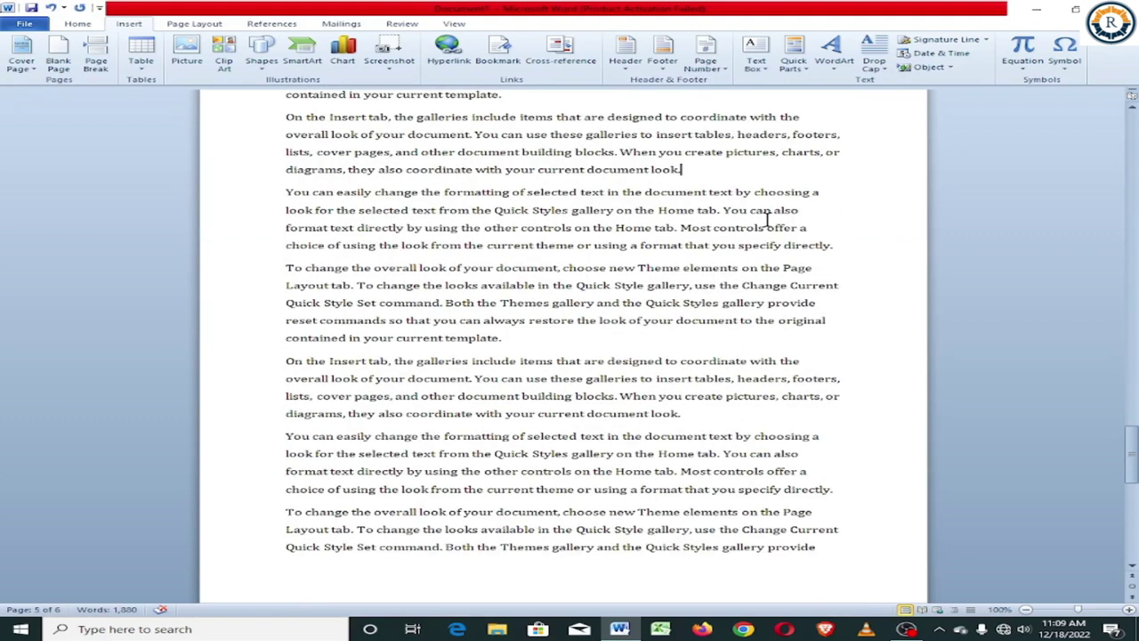
pyautogui.press('Return')
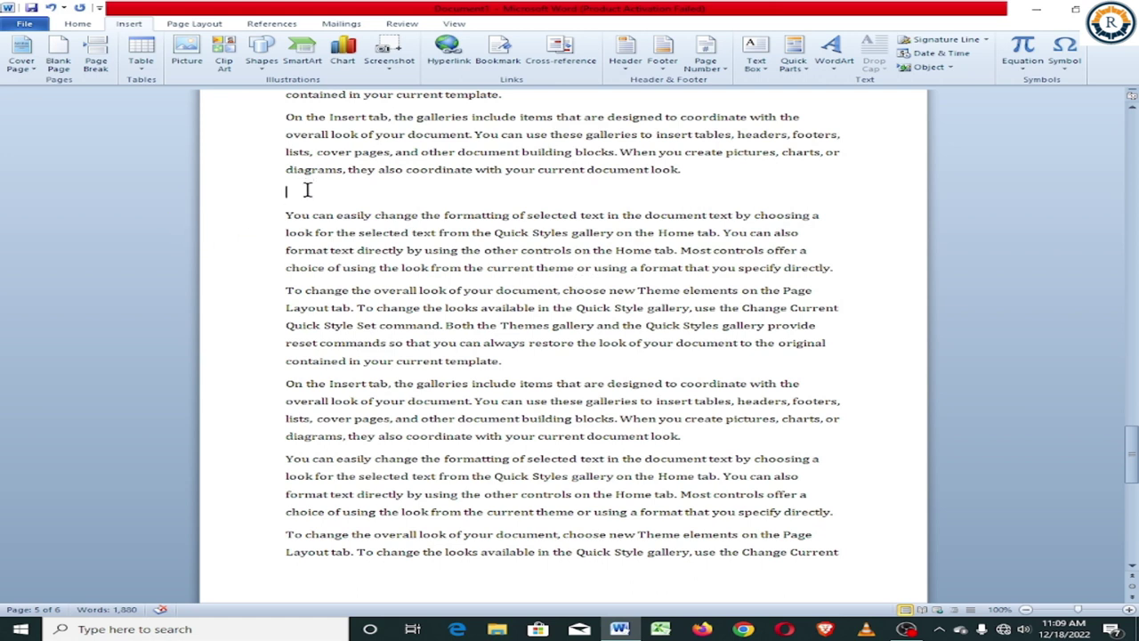
# - Insert an MS WORD hyperlink on page 5 that creates RAJENDRA.docx, then follow it to open it
pyautogui.click(457, 51)
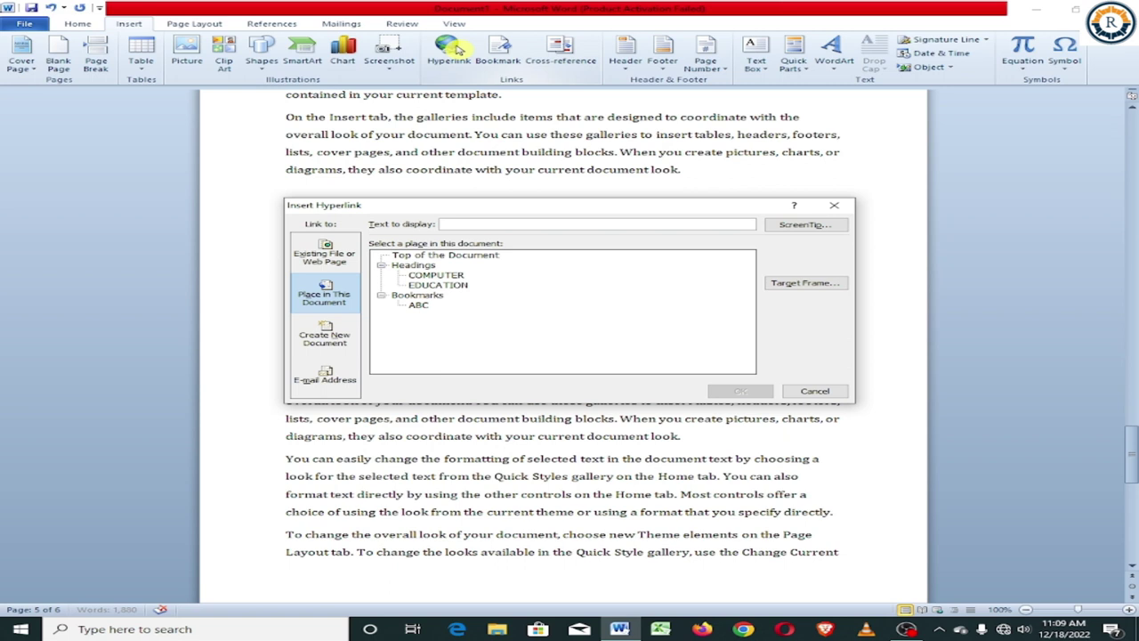
pyautogui.click(334, 343)
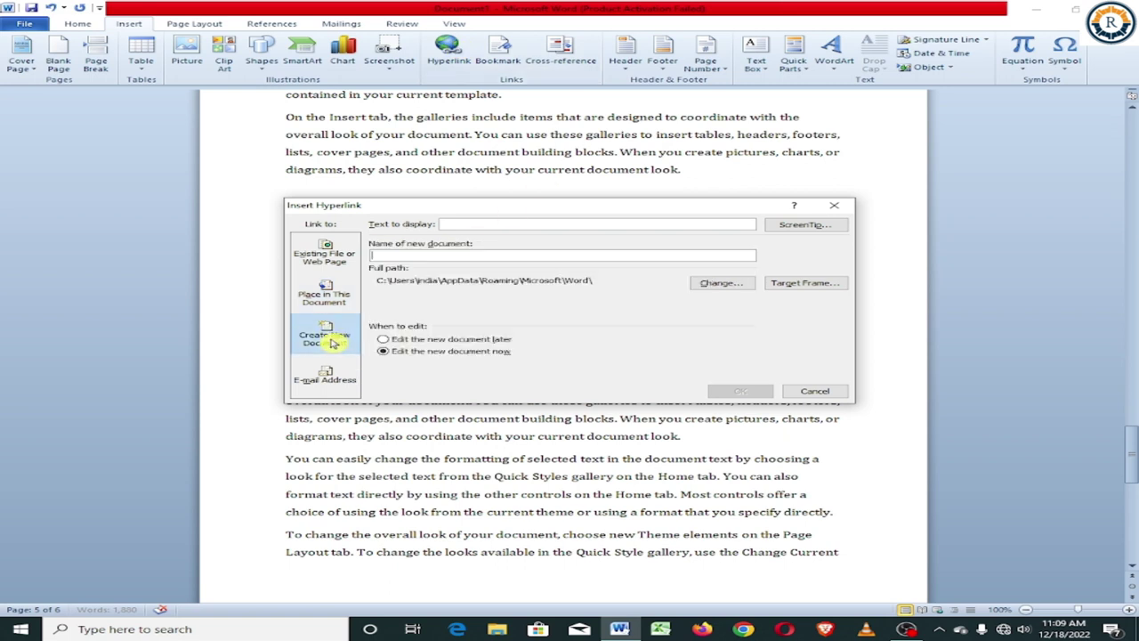
pyautogui.click(516, 224)
pyautogui.write('MS WORD')
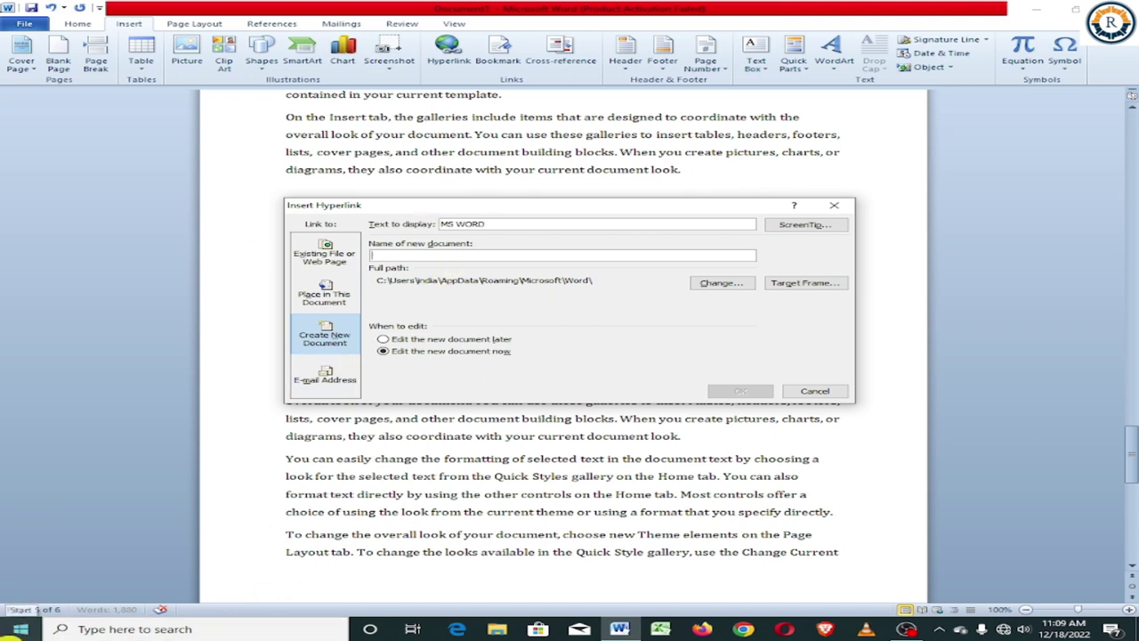
pyautogui.write('RAJENDRA')
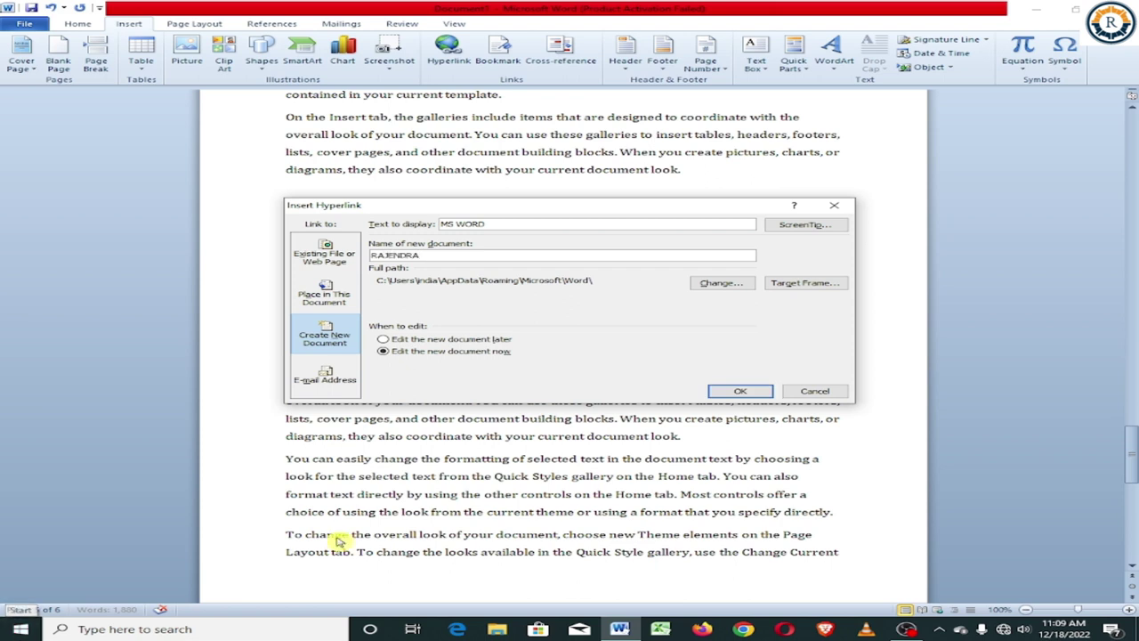
pyautogui.click(735, 391)
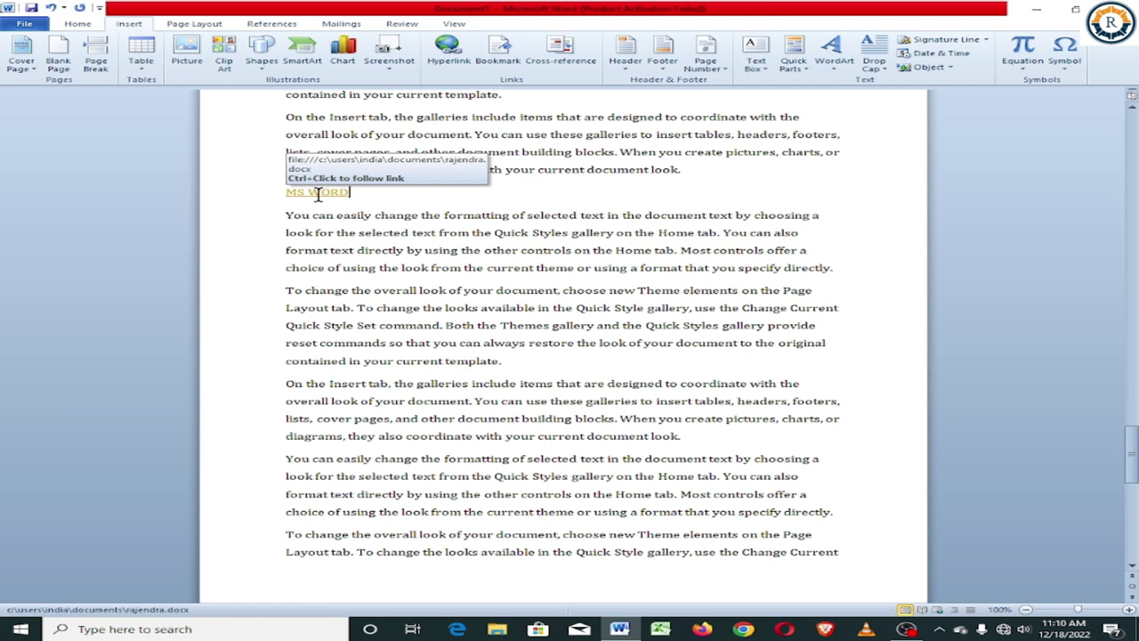
pyautogui.keyDown('ctrl'); pyautogui.click(318, 193); pyautogui.keyUp('ctrl')
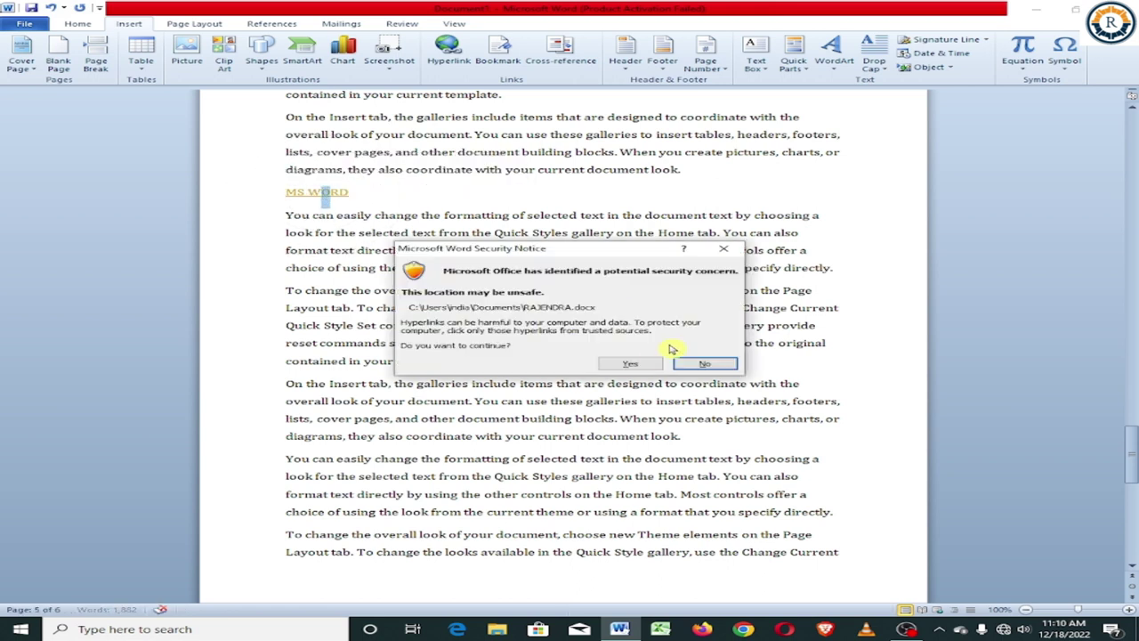
pyautogui.click(631, 363)
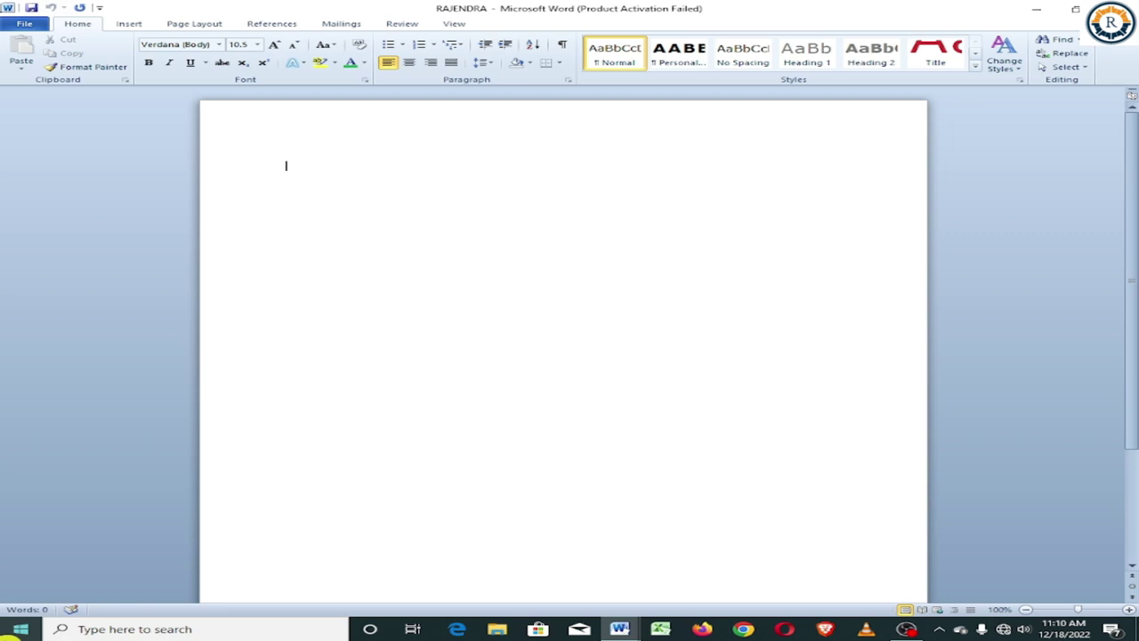
# - Type filler text, reopen and close the linked document, then check the MS WORD link's target
pyautogui.write('JBKJFDBKPJFOPFGN BFDKBDO')
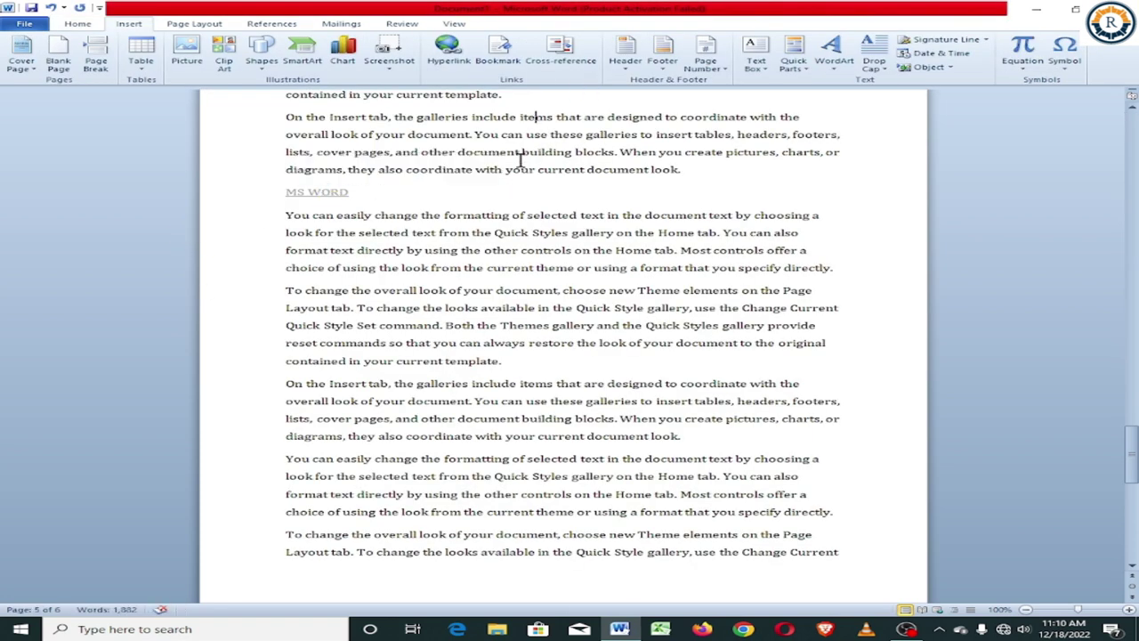
pyautogui.scroll(-1, 419, 187)
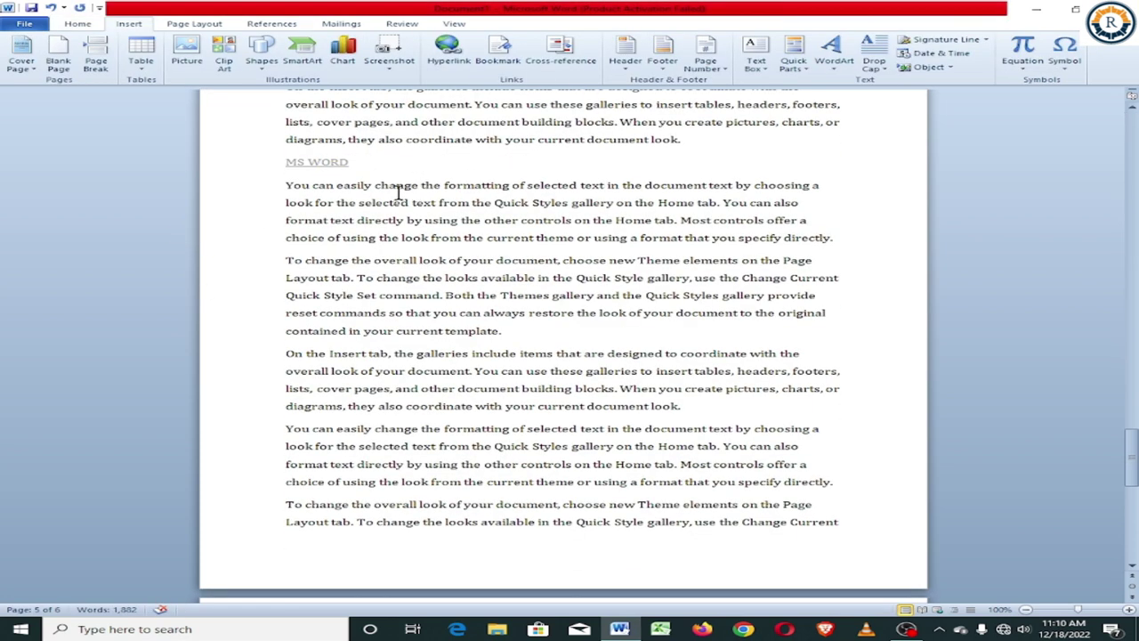
pyautogui.keyDown('ctrl'); pyautogui.click(298, 162); pyautogui.keyUp('ctrl')
pyautogui.click(654, 366)
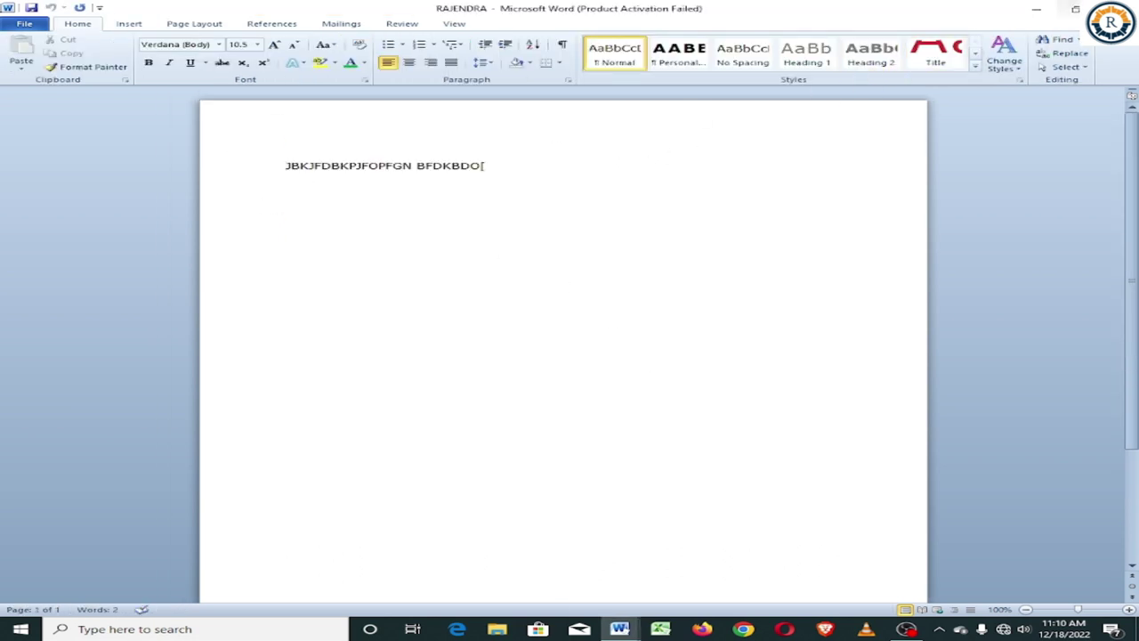
pyautogui.click(1115, 8)
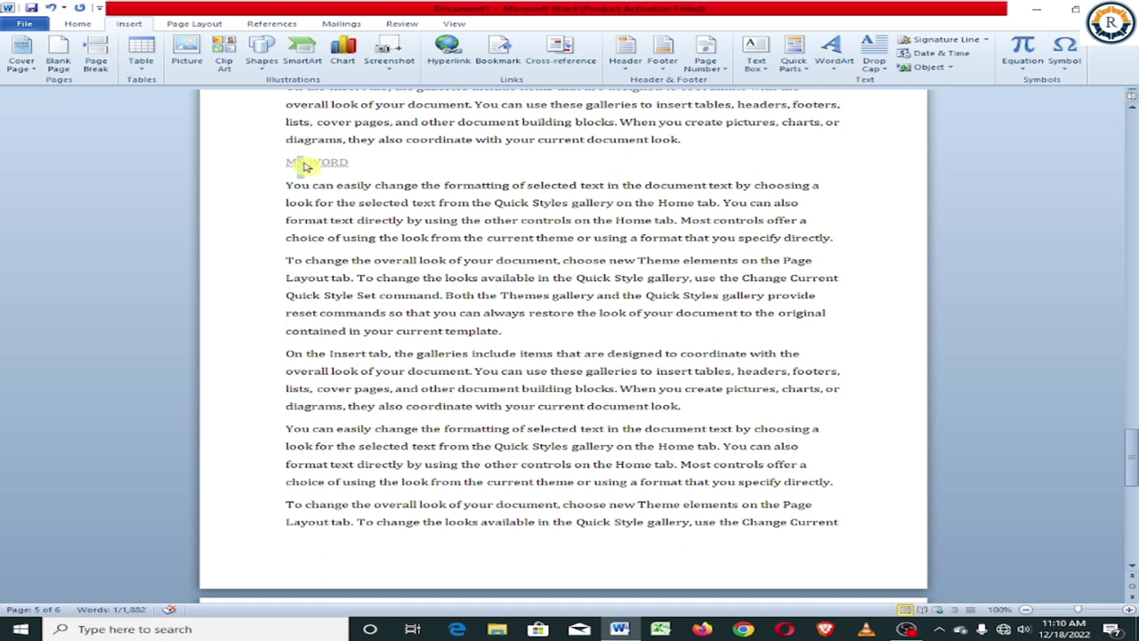
pyautogui.click(437, 66)
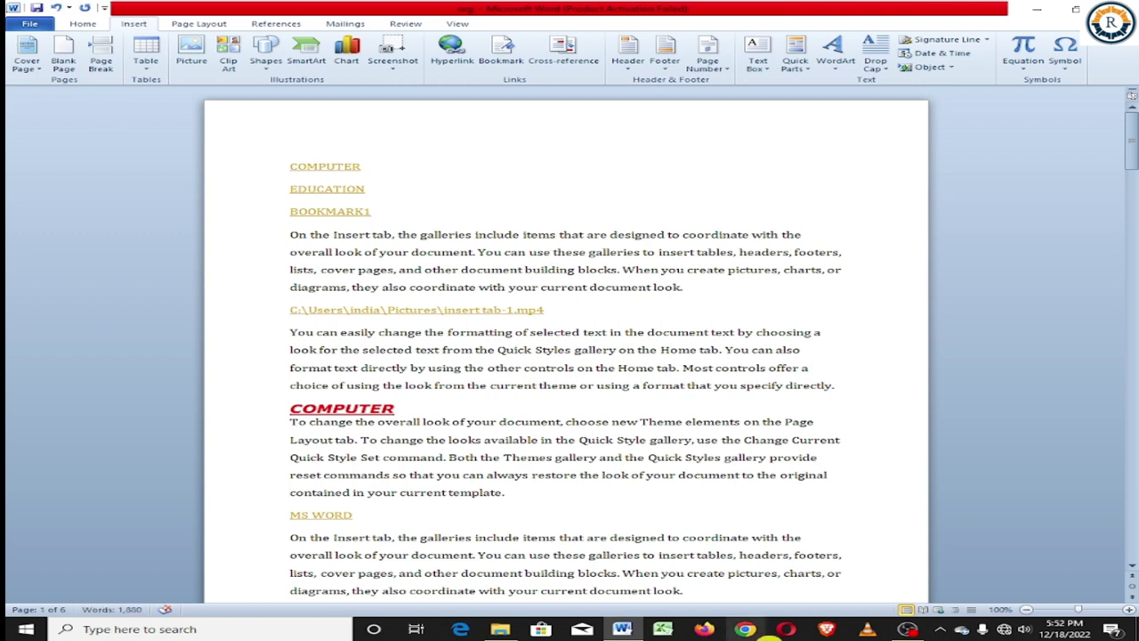
# - Add a 'Send to mail' e-mail hyperlink with subject 'document' on a new line below BOOKMARK1
pyautogui.press('Return')
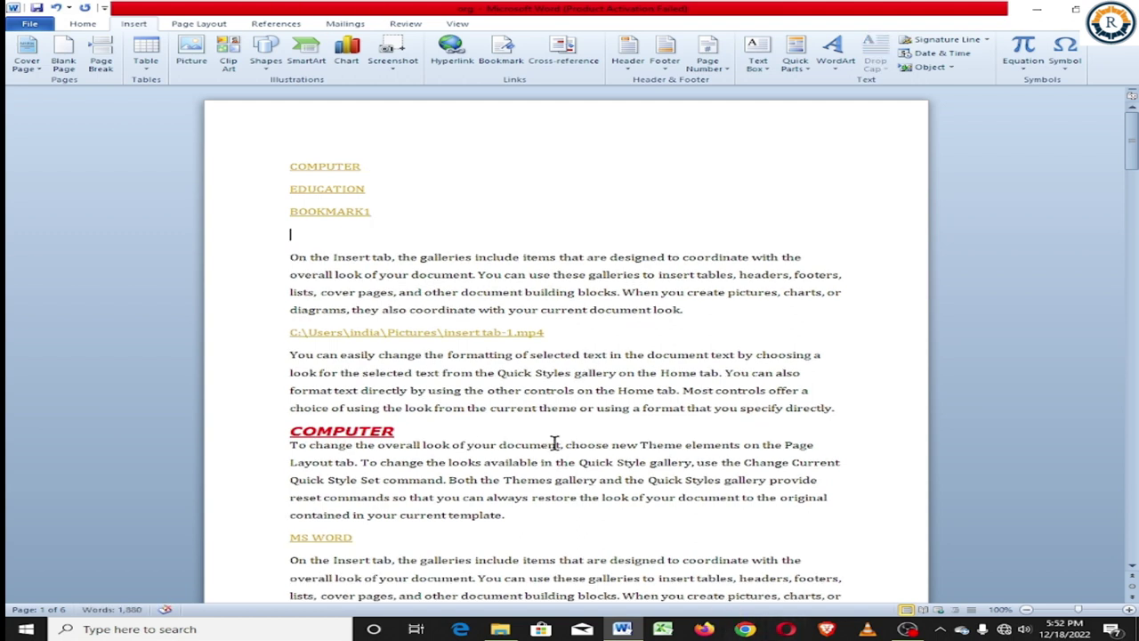
pyautogui.click(445, 52)
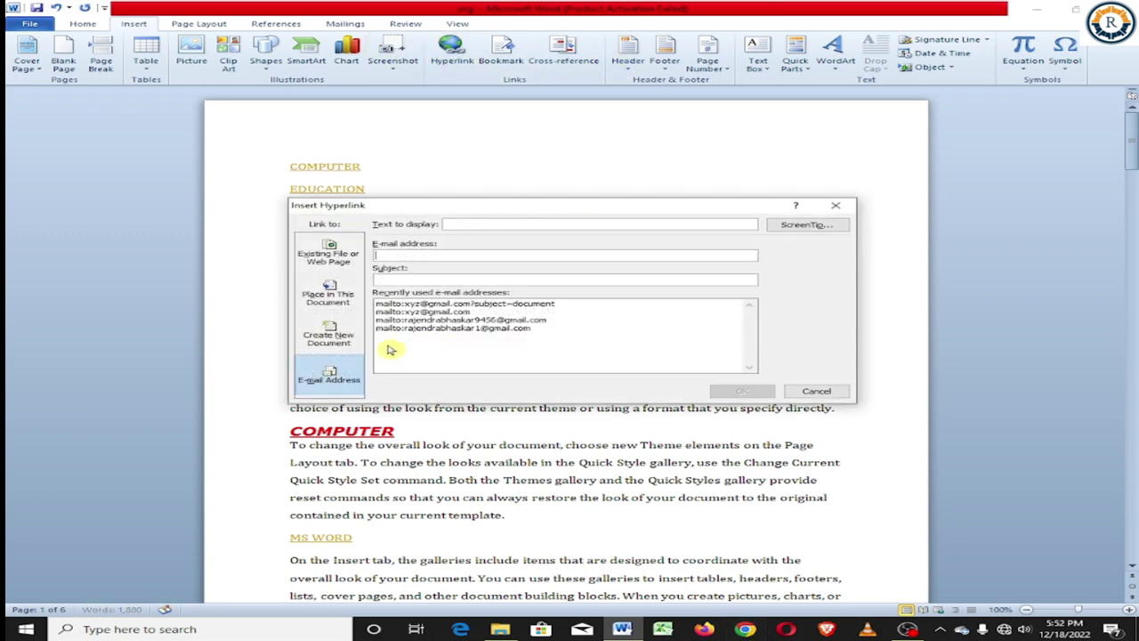
pyautogui.click(496, 223)
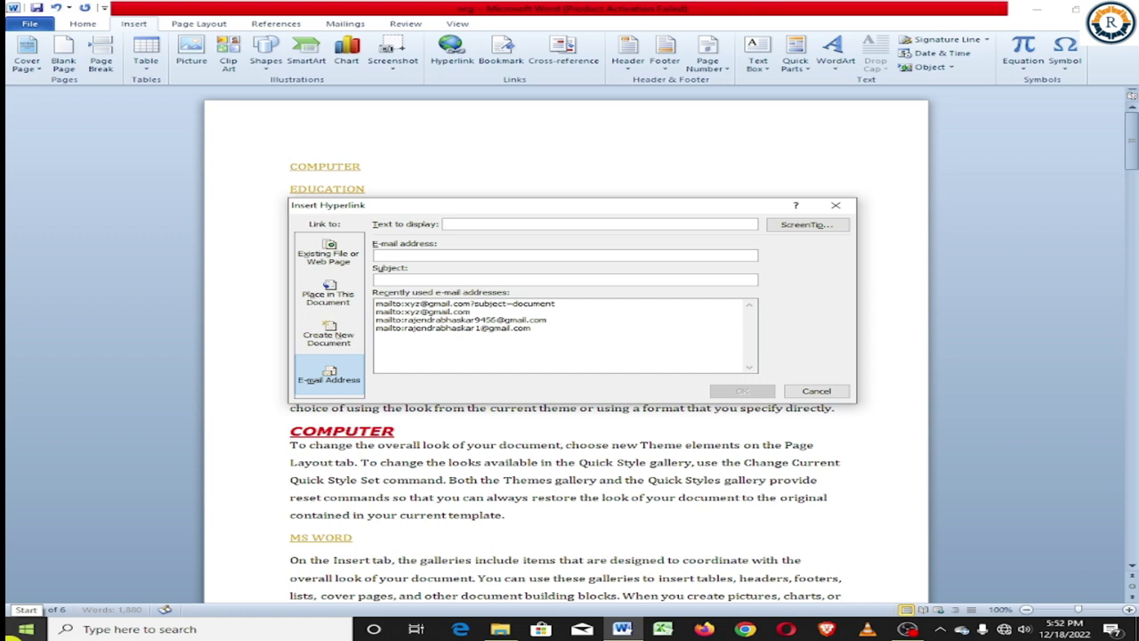
pyautogui.write('Send to mail')
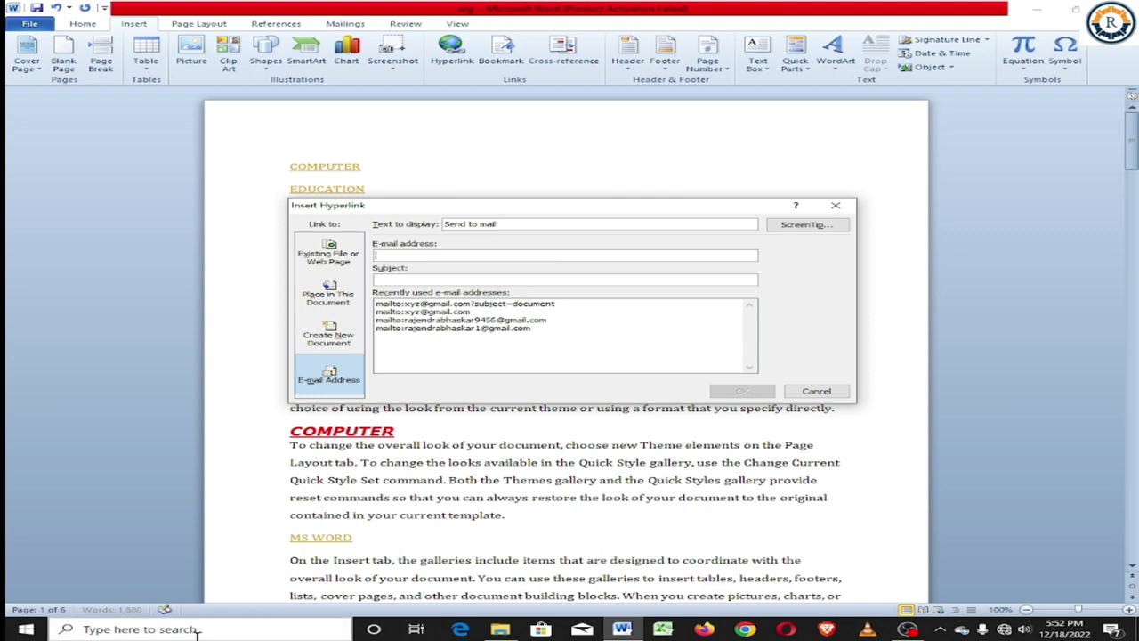
pyautogui.write('xyz@gmail.com')
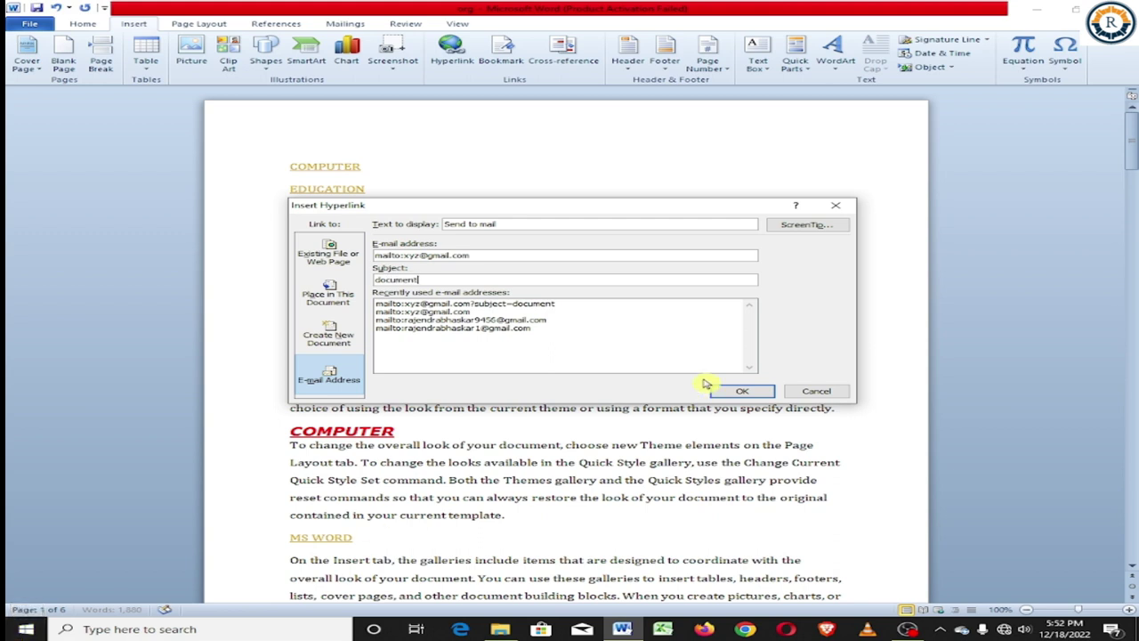
pyautogui.click(742, 391)
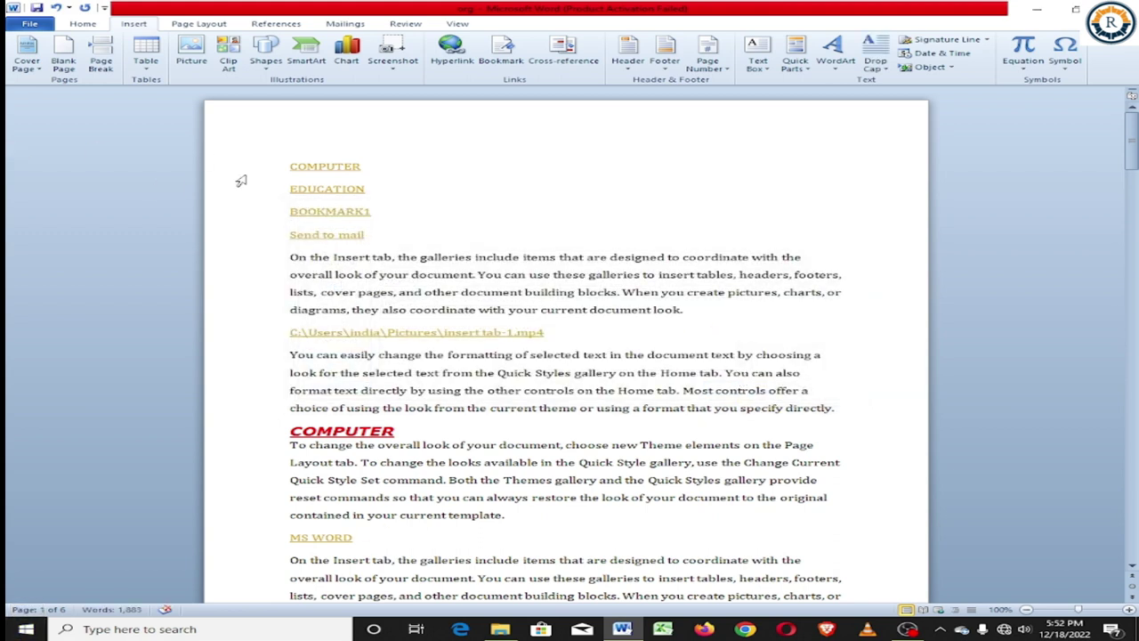
# - Follow the Send to mail link to launch Windows Mail and close its Add an account prompt
pyautogui.moveTo(345, 239)
pyautogui.keyDown('ctrl'); pyautogui.click(308, 236); pyautogui.keyUp('ctrl')
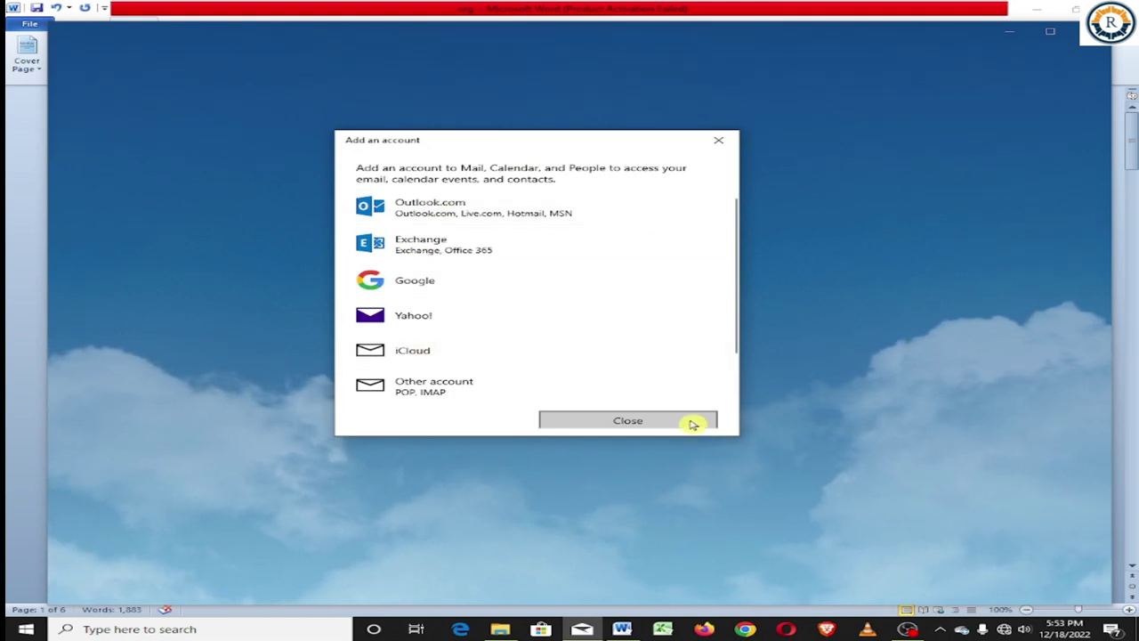
pyautogui.click(694, 422)
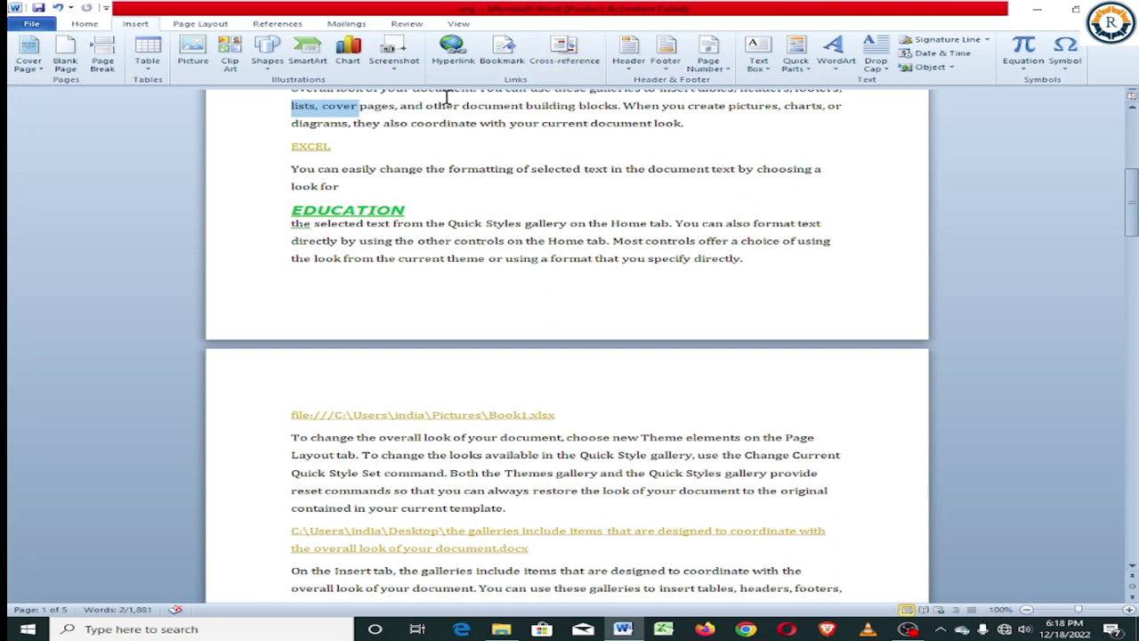
pyautogui.click(565, 46)
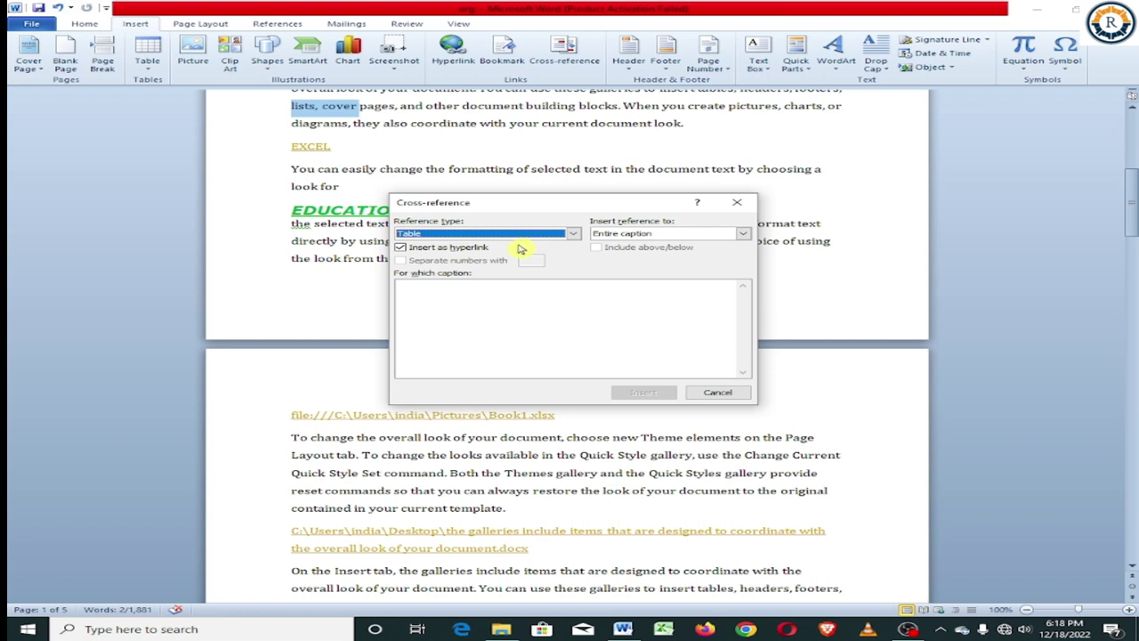
pyautogui.click(456, 234)
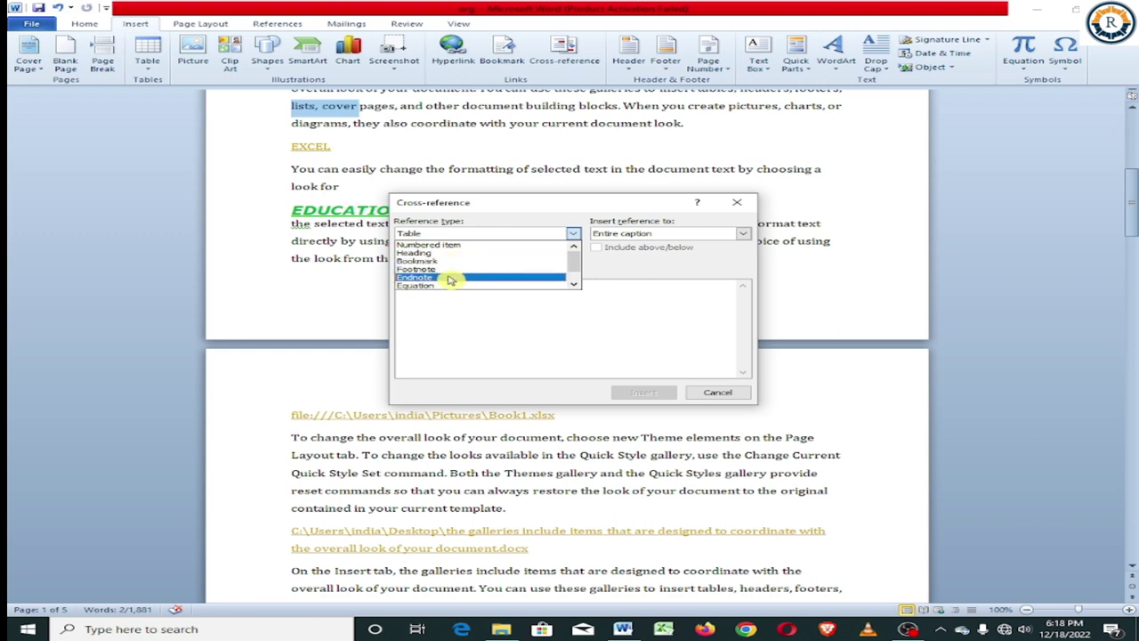
pyautogui.scroll(-2, 451, 283)
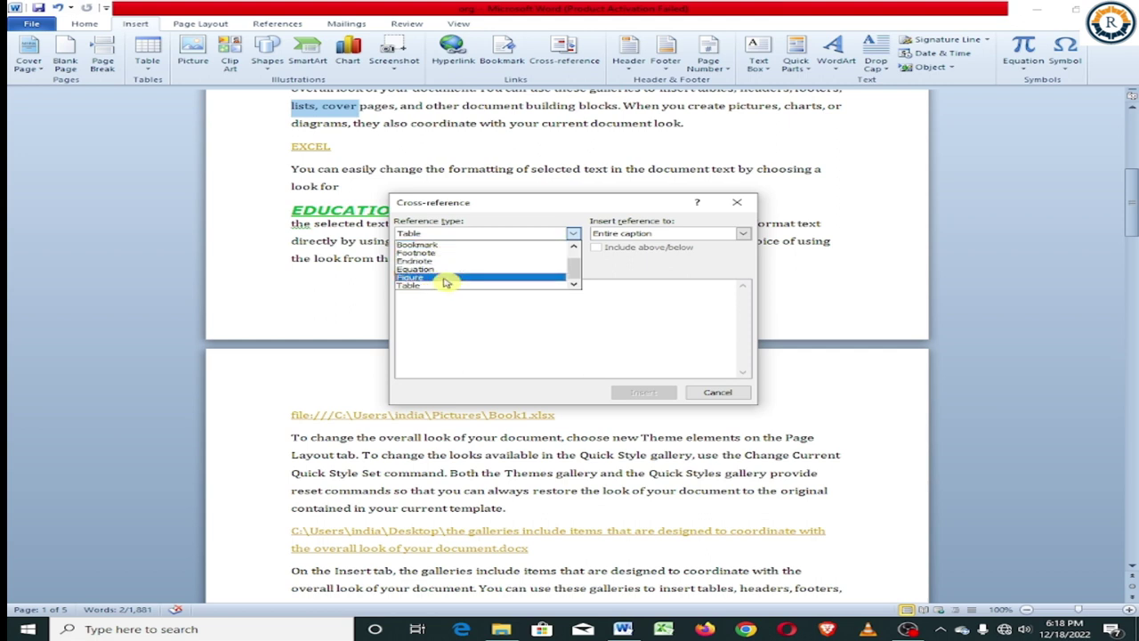
pyautogui.click(453, 49)
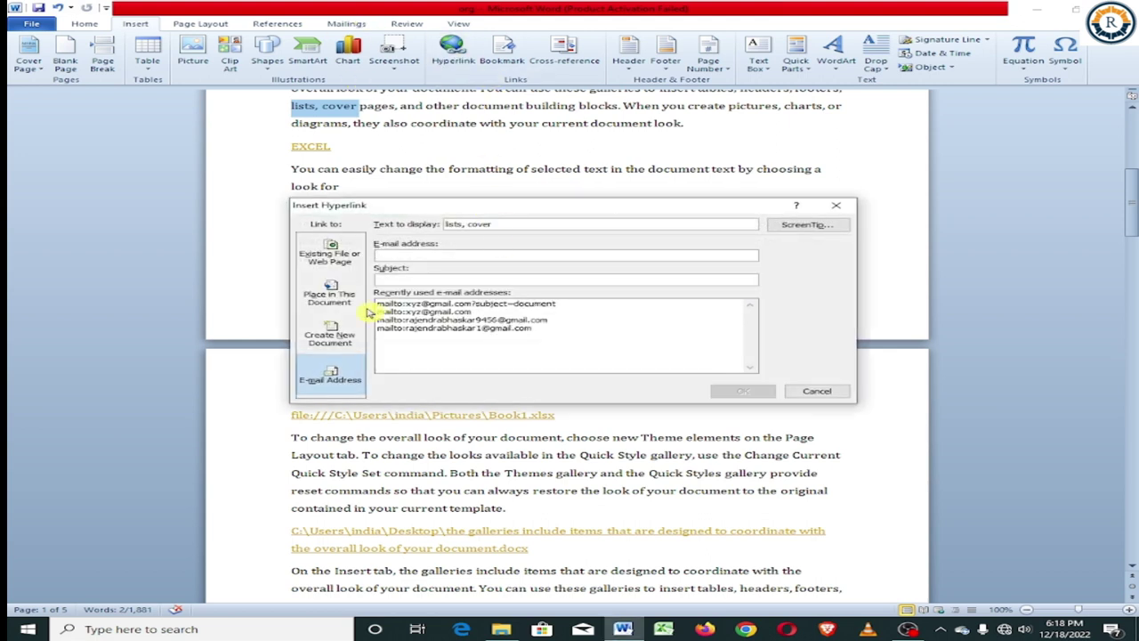
pyautogui.click(338, 300)
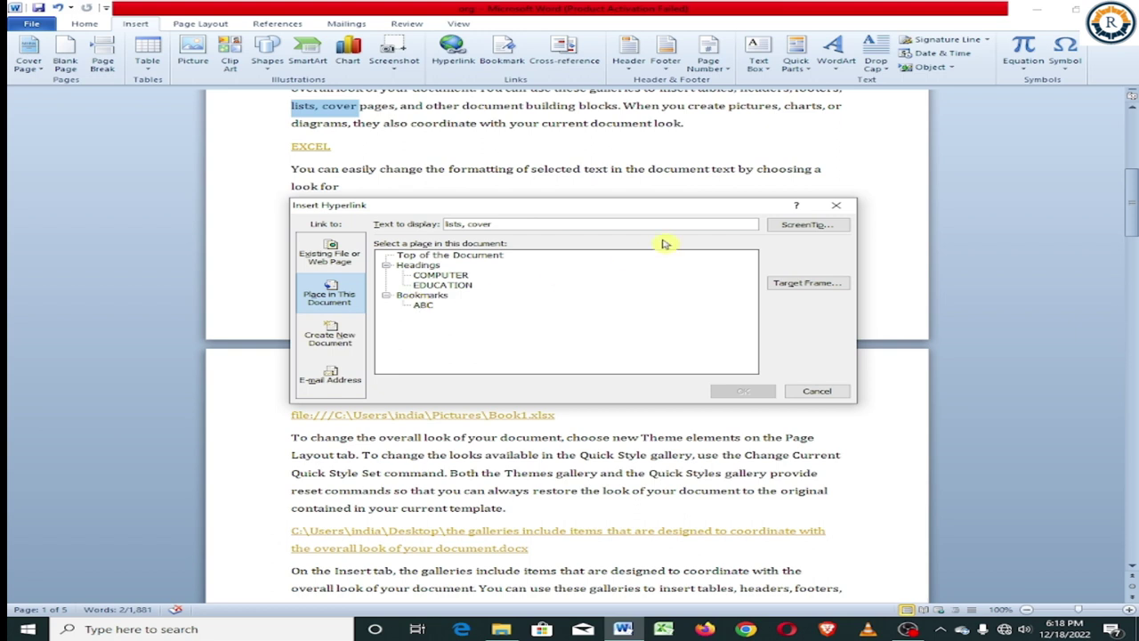
pyautogui.click(836, 205)
pyautogui.click(574, 62)
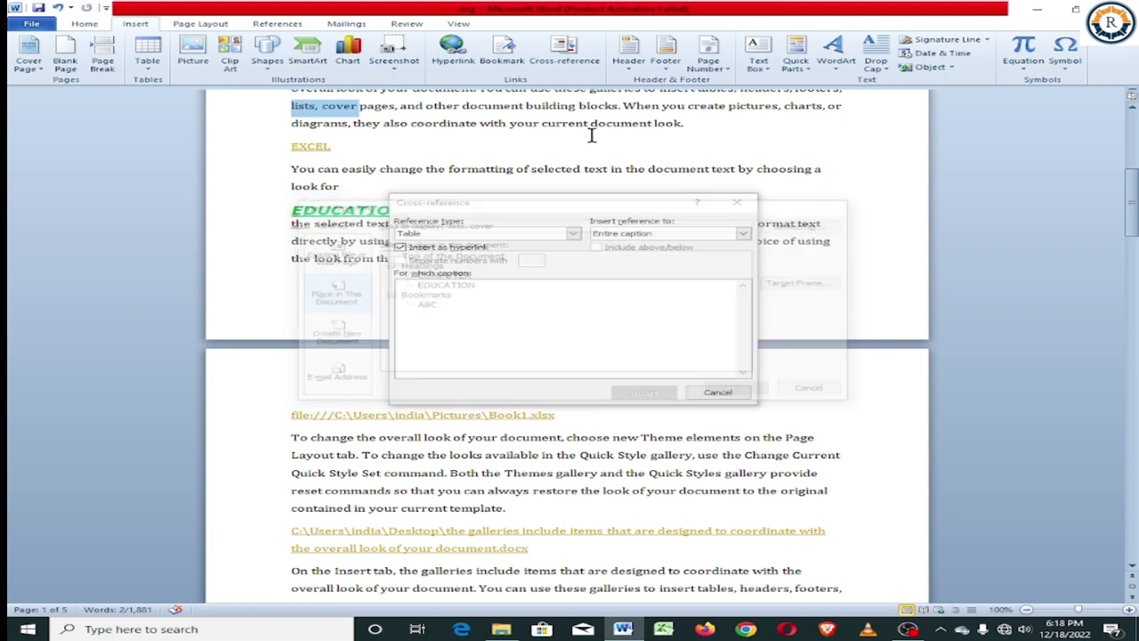
pyautogui.click(459, 233)
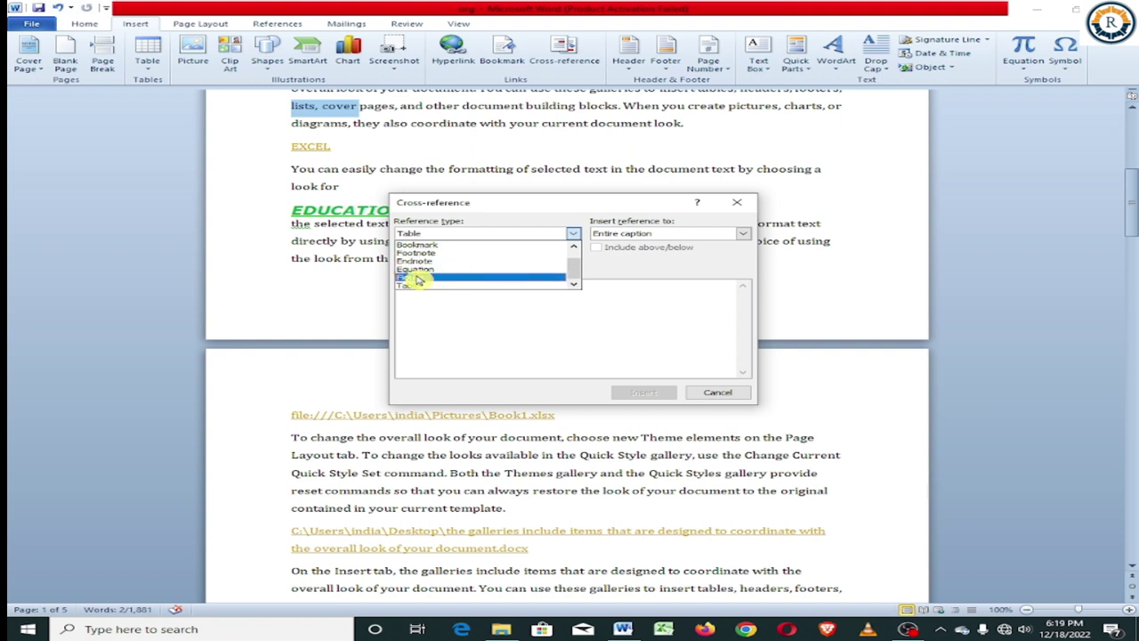
pyautogui.click(743, 206)
# - Close the cross-reference options and delete all existing document content
pyautogui.click(743, 207)
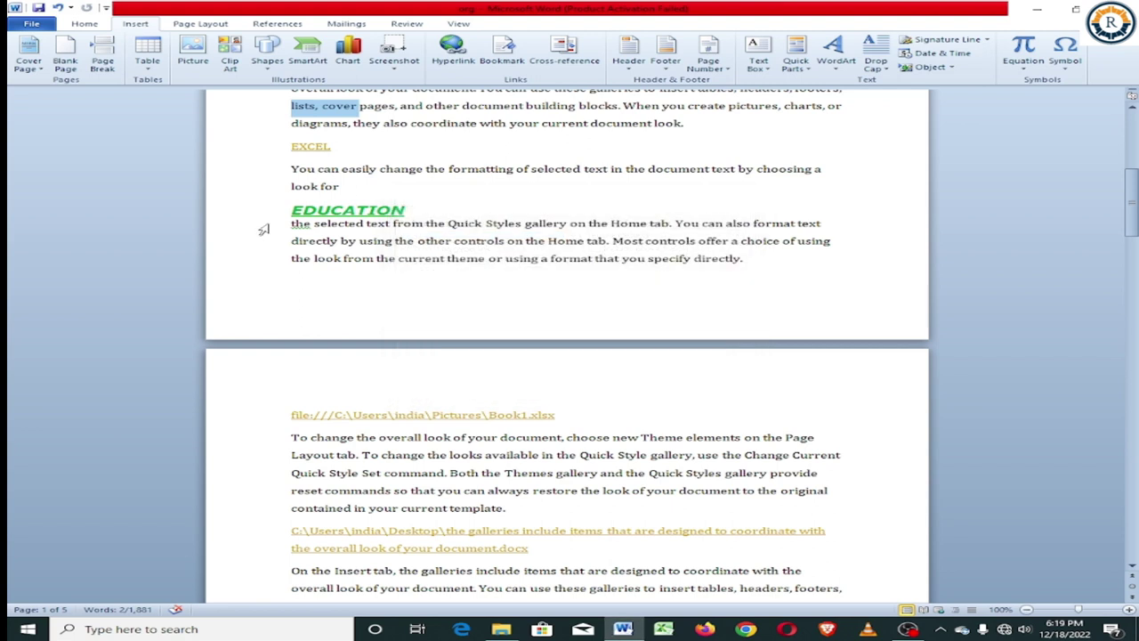
pyautogui.scroll(8, 383, 200)
pyautogui.hotkey('ctrl', 'a')
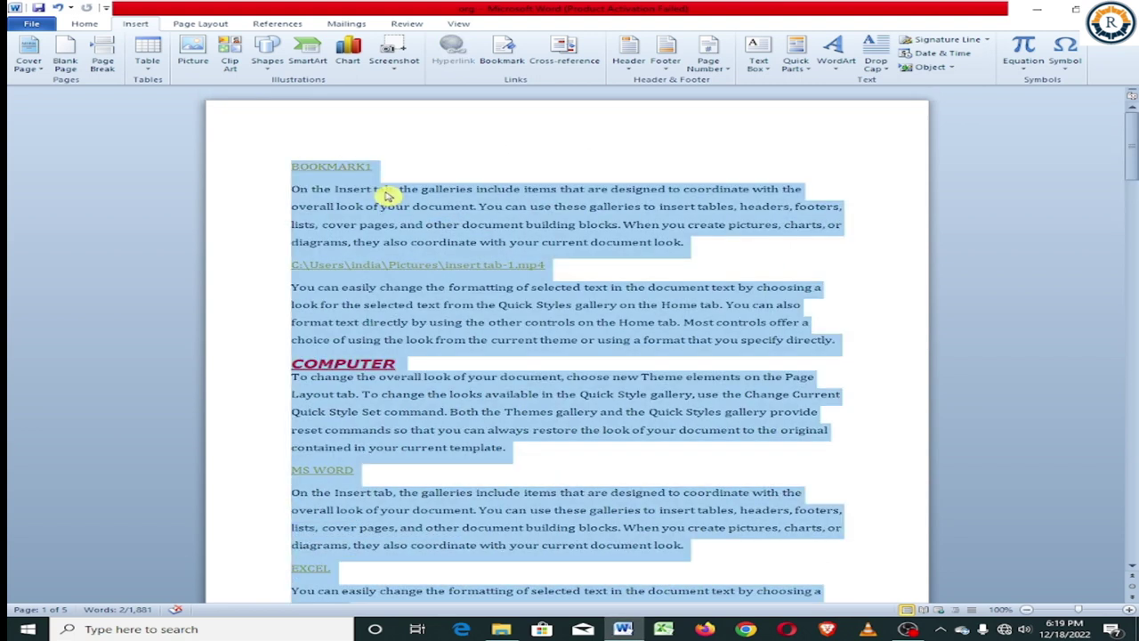
pyautogui.press('Delete')
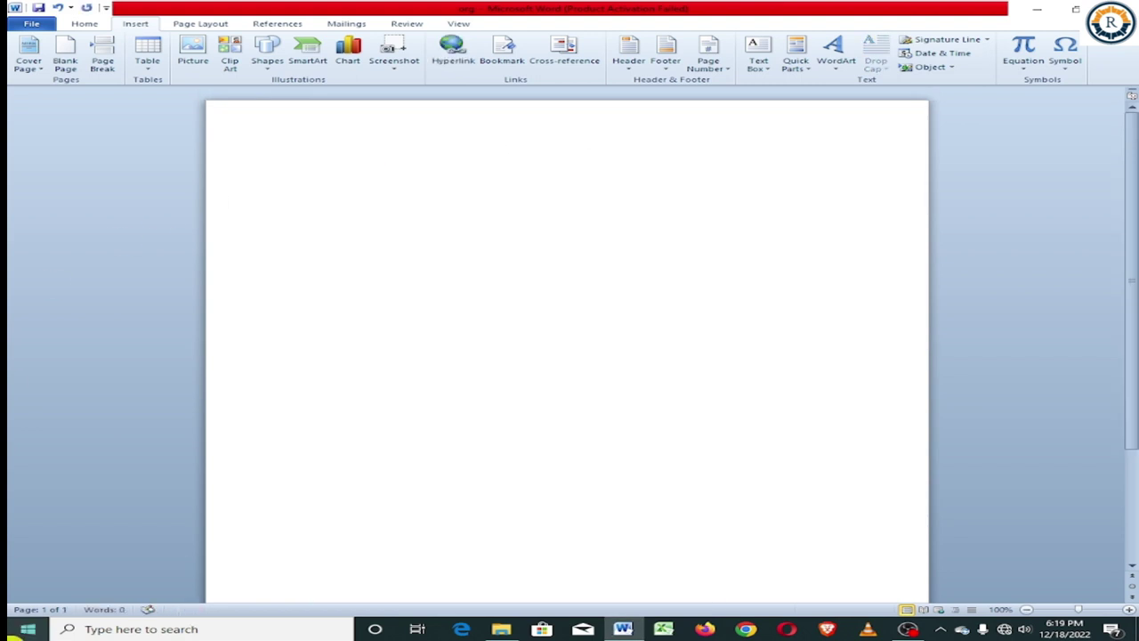
# - Type Computer, software, input and output, separating each word with a page break
pyautogui.write('Computer')
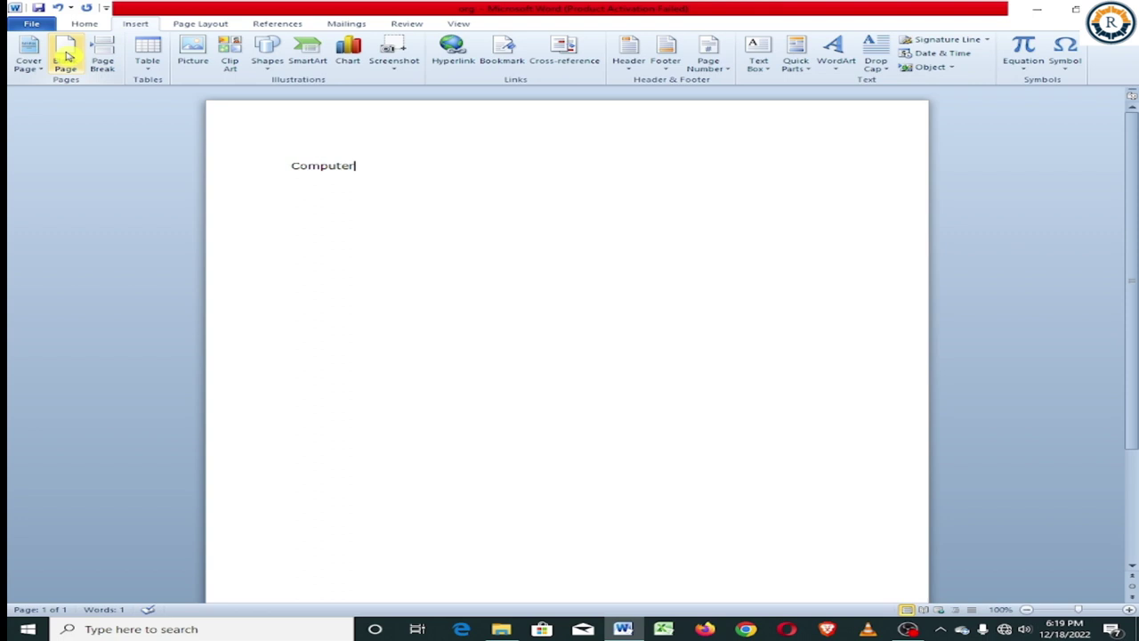
pyautogui.click(103, 56)
pyautogui.write('software')
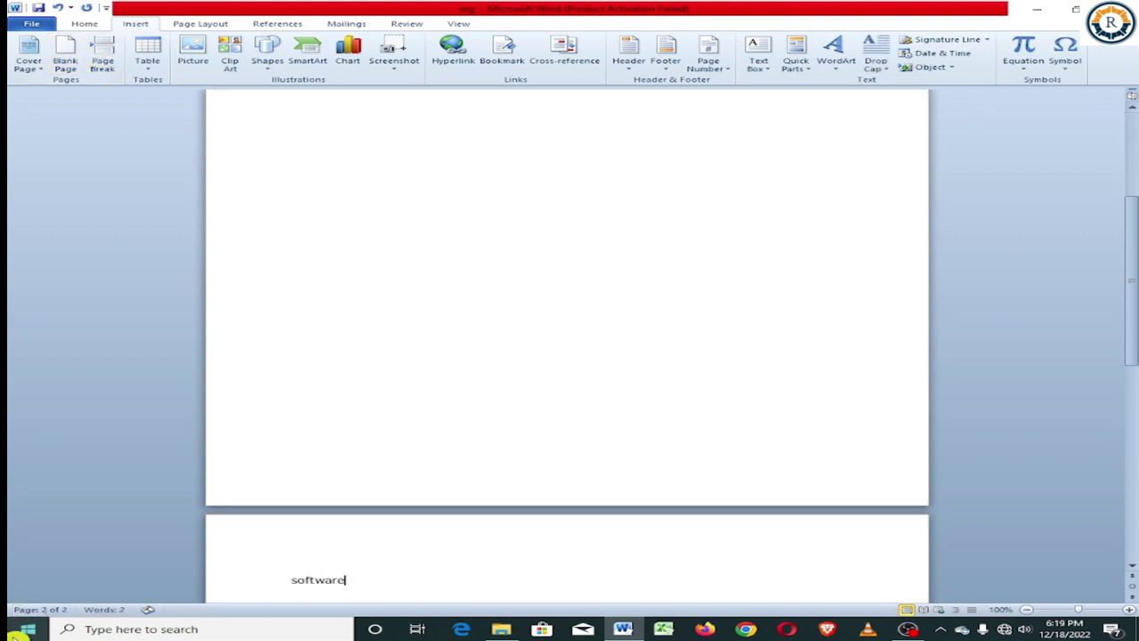
pyautogui.click(100, 55)
pyautogui.write('input')
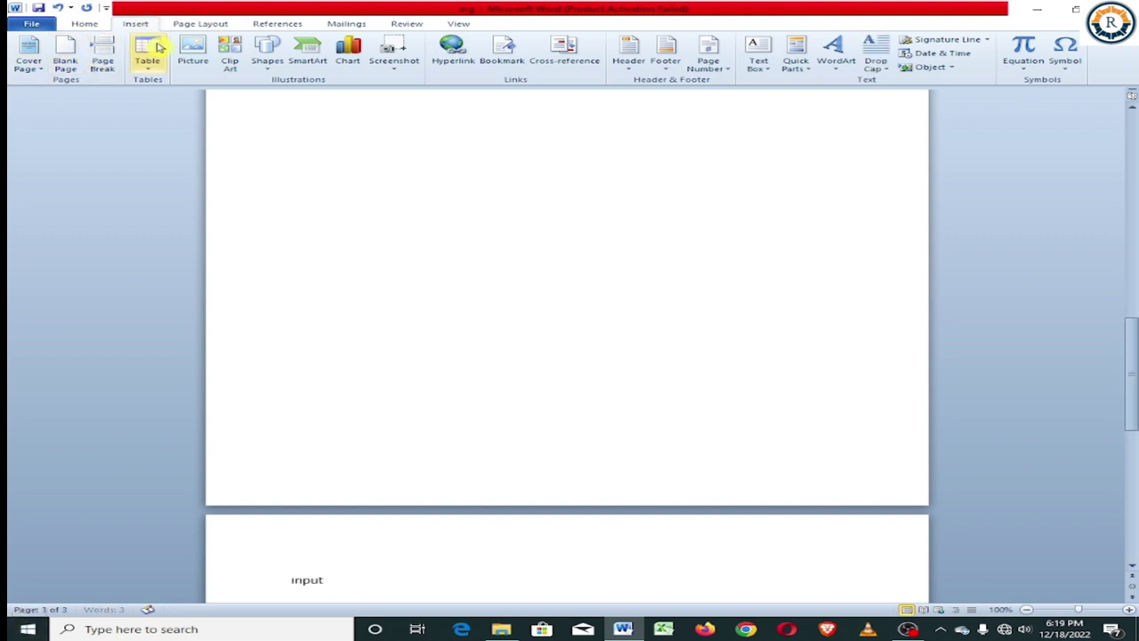
pyautogui.click(102, 55)
pyautogui.write('output')
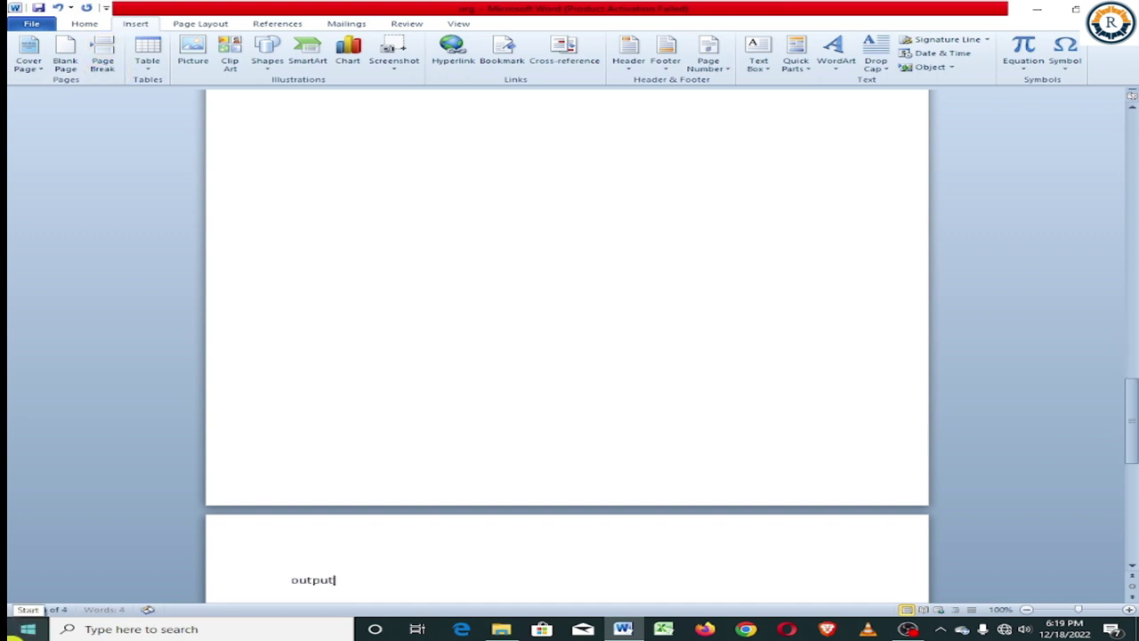
# - Insert blank lines before Computer so the first page is left empty
pyautogui.scroll(20, 437, 365)
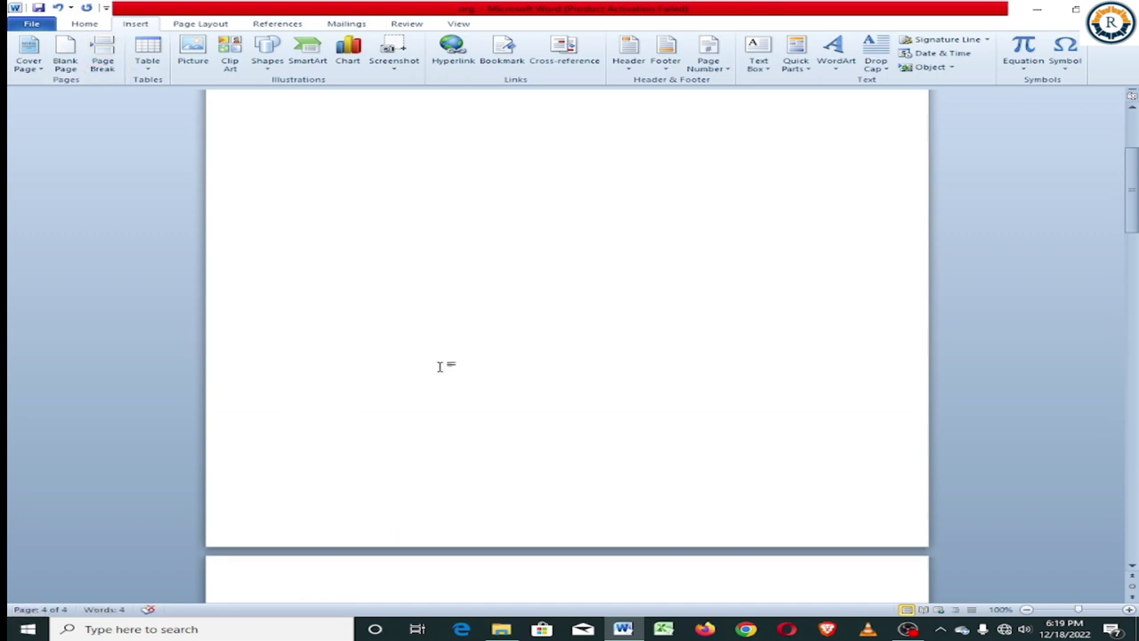
pyautogui.click(291, 166)
pyautogui.press('Return')
pyautogui.press('Return')
pyautogui.press('Return')
pyautogui.press('Return')
pyautogui.press('Return')
pyautogui.press('Return')
pyautogui.press('Return')
pyautogui.press('Return')
pyautogui.press('Return')
pyautogui.press('Return')
pyautogui.press('Return')
pyautogui.press('Return')
pyautogui.press('Return')
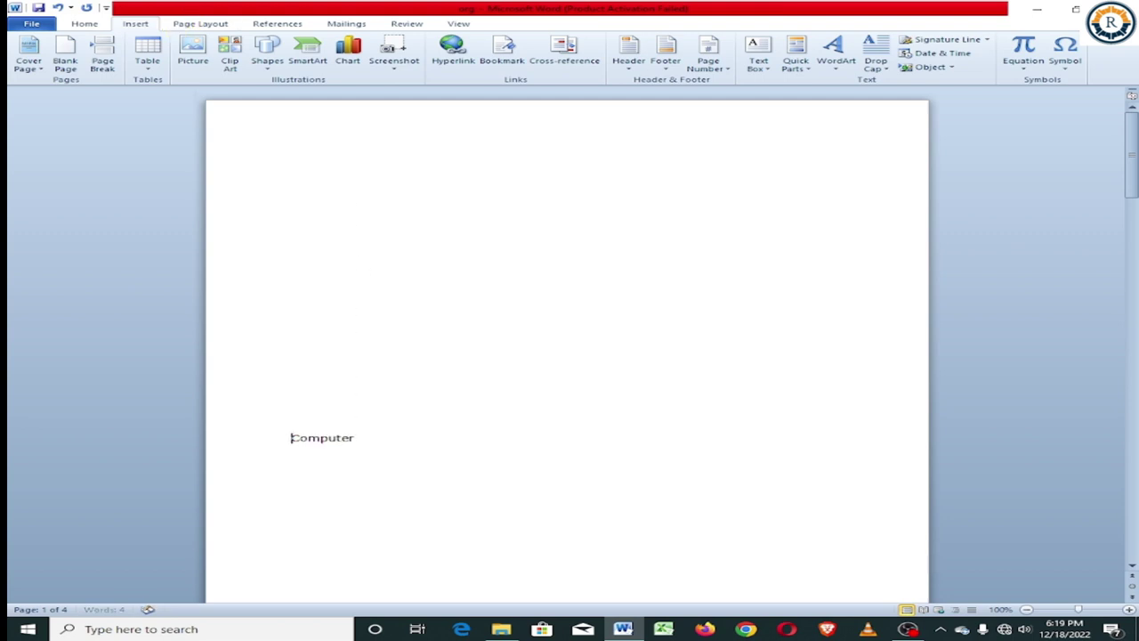
pyautogui.press('Return')
pyautogui.press('Return')
pyautogui.press('Return')
pyautogui.press('Return')
pyautogui.press('Return')
pyautogui.press('Return')
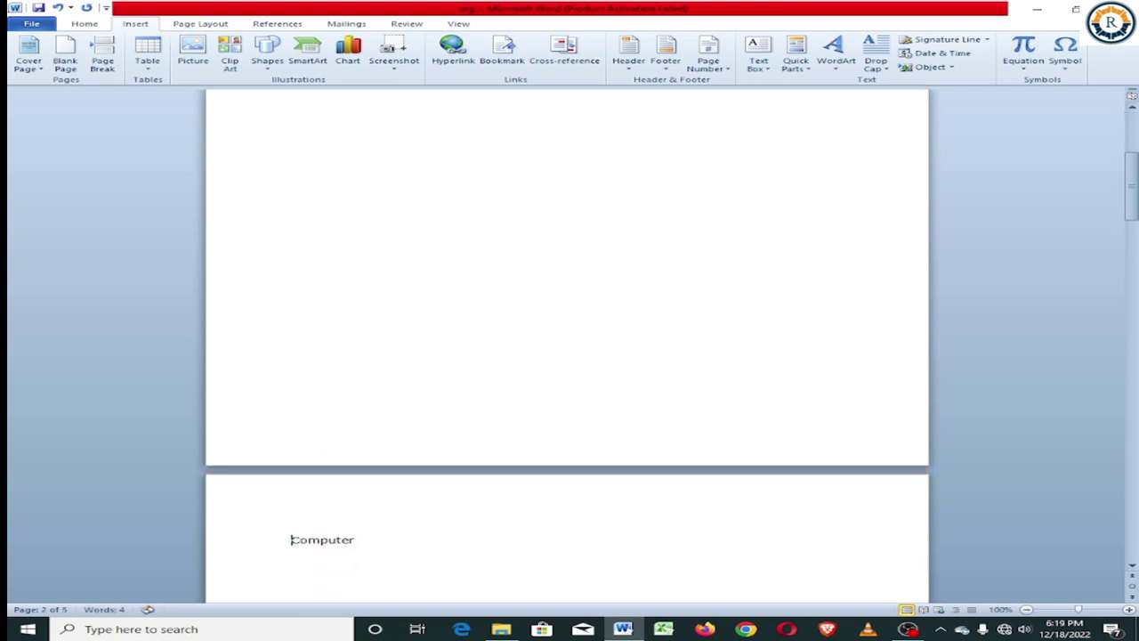
pyautogui.scroll(-15, 350, 314)
pyautogui.scroll(10, 350, 314)
pyautogui.scroll(7, 349, 313)
pyautogui.scroll(7, 351, 305)
pyautogui.scroll(5, 353, 290)
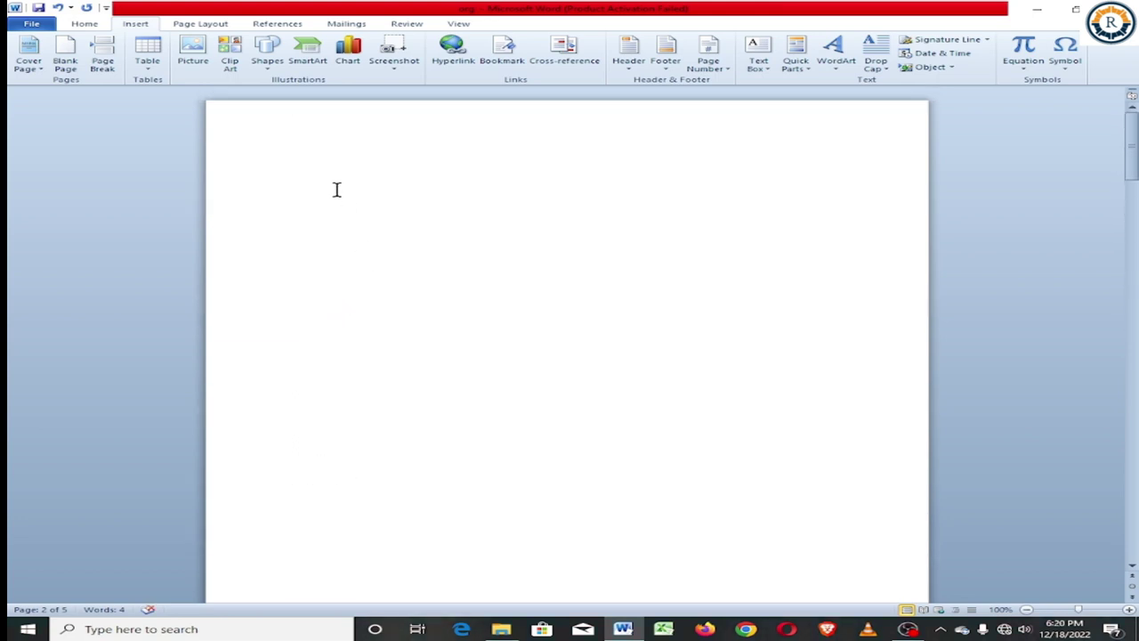
# - Type 'Document details:-' at the top of the blank first page
pyautogui.click(293, 142)
pyautogui.write('Document details:-')
pyautogui.press('Return')
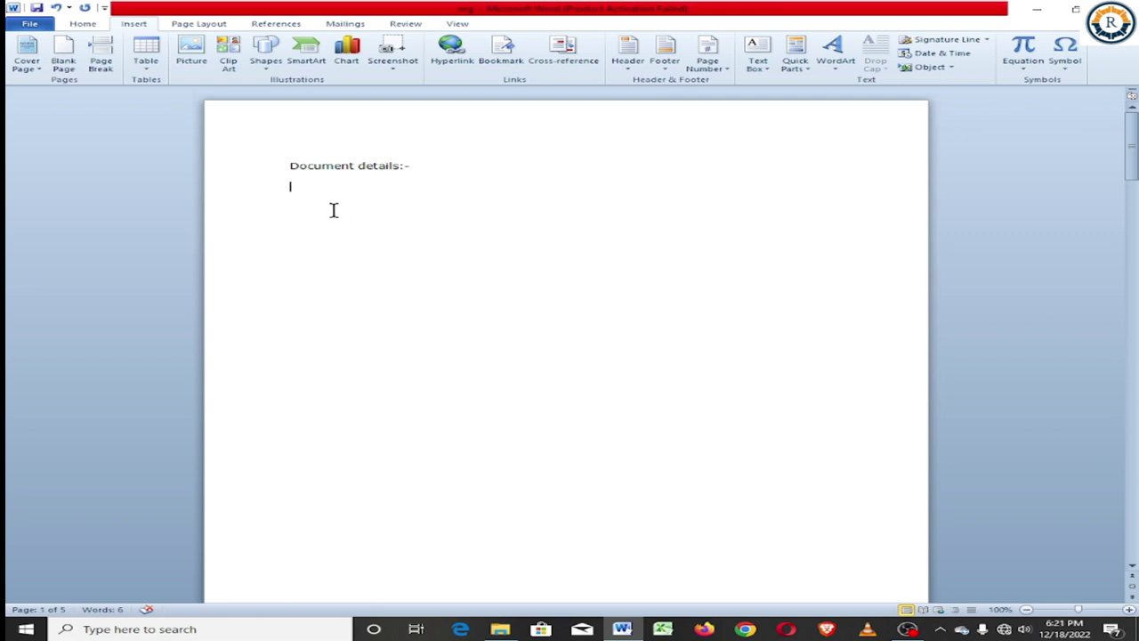
pyautogui.scroll(-10, 334, 210)
pyautogui.scroll(-5, 356, 258)
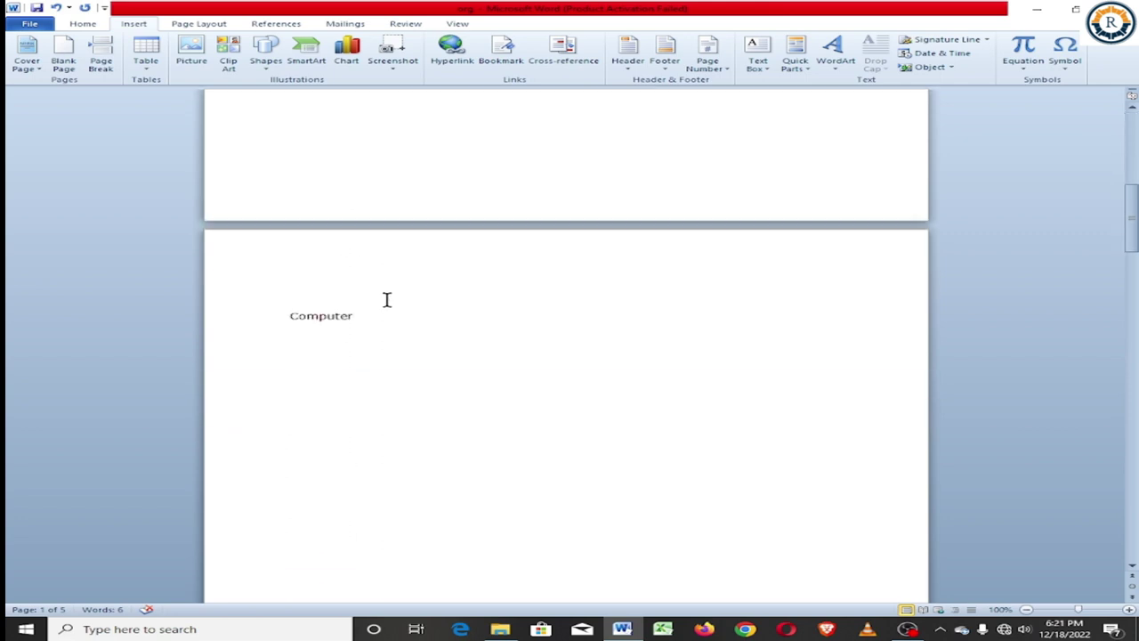
# - Generate three sample paragraphs under Computer using =rand()
pyautogui.click(402, 326)
pyautogui.press('Return')
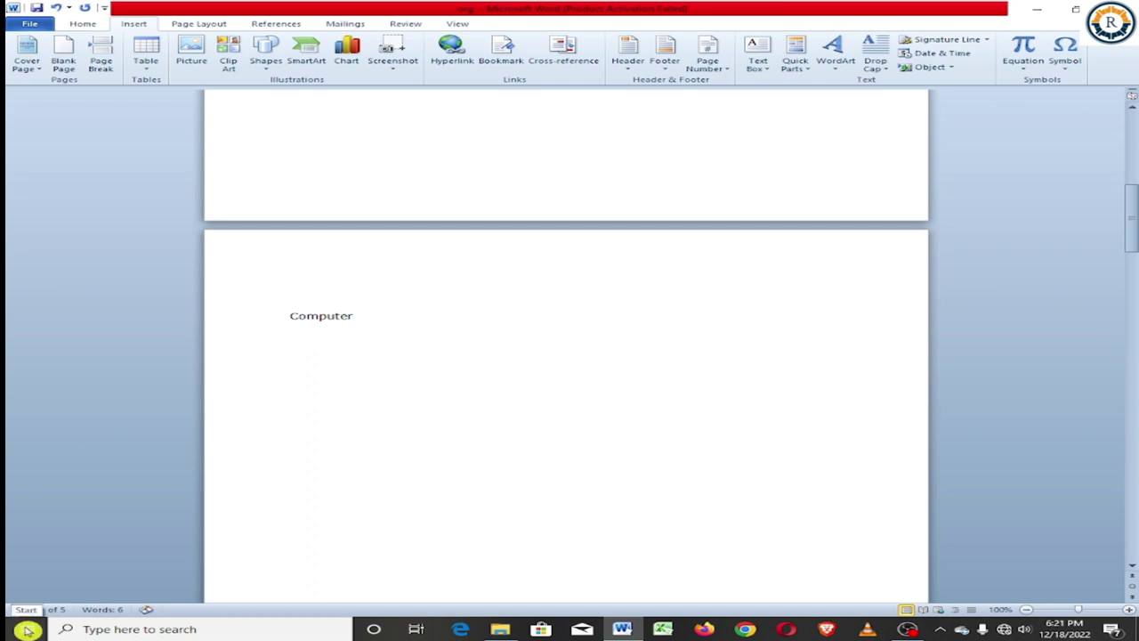
pyautogui.write('=rand')
pyautogui.write('(')
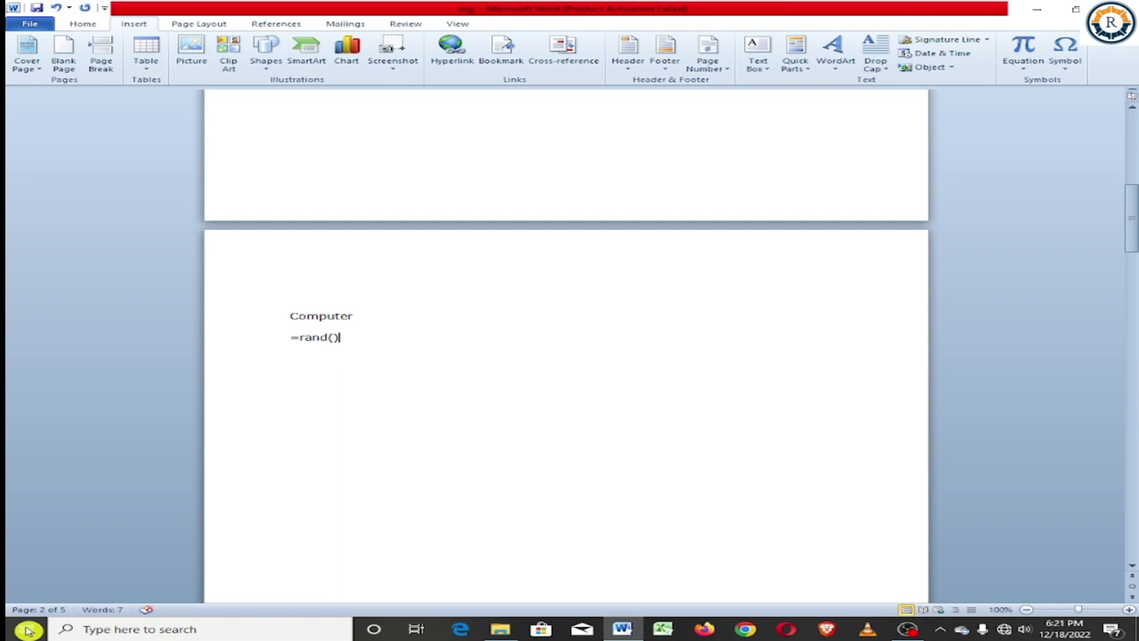
pyautogui.hotkey('shift', 'Left')
pyautogui.hotkey('shift', 'Left')
pyautogui.hotkey('shift', 'Left')
pyautogui.hotkey('shift', 'Left')
pyautogui.hotkey('shift', 'Left')
pyautogui.hotkey('shift', 'Left')
pyautogui.hotkey('shift', 'Left')
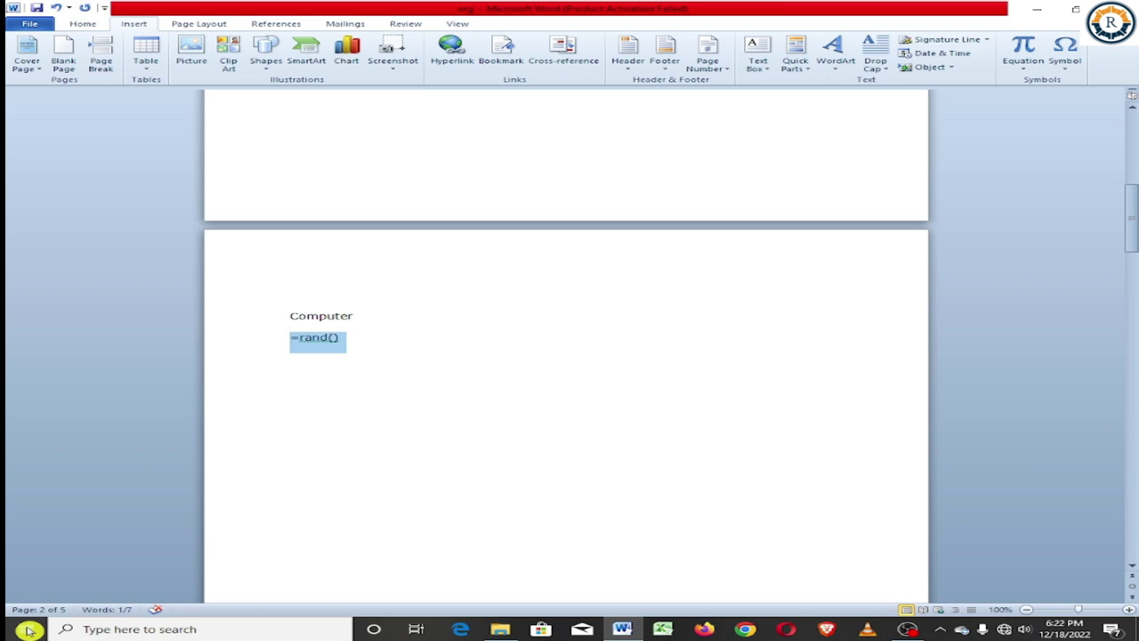
pyautogui.press('End')
pyautogui.press('Return')
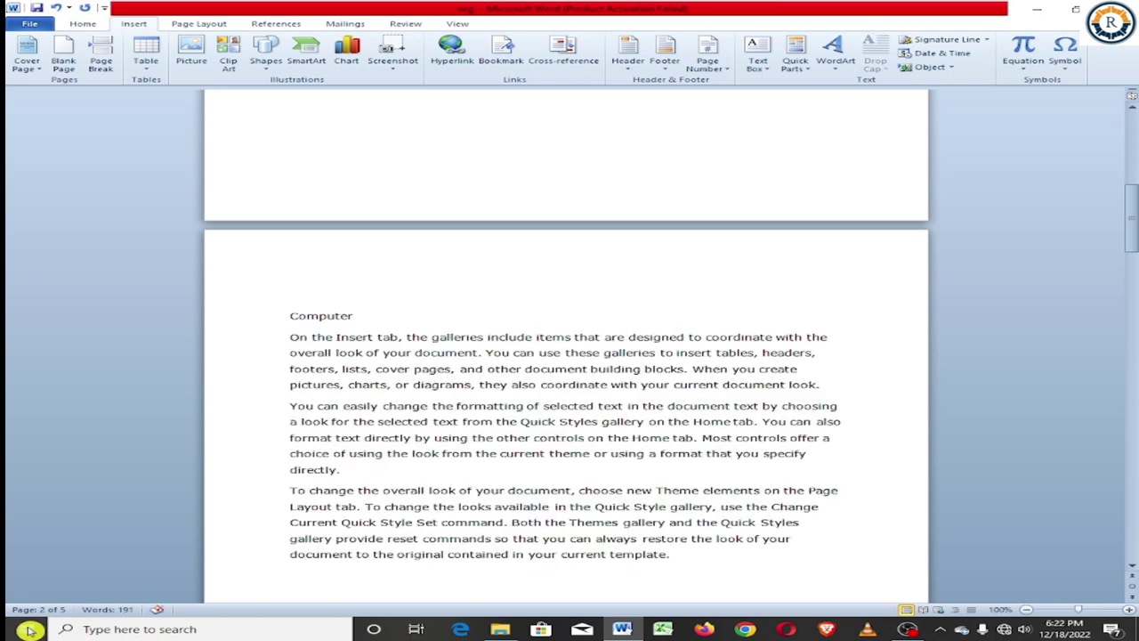
pyautogui.scroll(-3, 534, 283)
pyautogui.scroll(-4, 532, 343)
pyautogui.scroll(-3, 424, 422)
# - Paste the sample paragraphs under the software, input and output headings
pyautogui.click(393, 438)
pyautogui.write('On the Insert tab, the galleries include items that are designed to coordinate with the overall look of your document. You can use these galleries to insert tables, headers, footers, lists, cover pages, and other document building blocks. When you create pictures, charts, or diagrams, they also coordinate with your current document look. You can easily change the formatting of selected text in the document text by choosing a look for the selected text from the Quick Styles gallery on the Home tab. You can also format text directly by using the other controls on the Home tab. Most controls offer a choice of using the look from the current theme or using a format that you specify directly. To change the overall look of your document, choose new Theme elements on the Page Layout tab. To change the looks available in the Quick Style gallery, use the Change Current Quick Style Set command. Both the Themes gallery and the Quick Styles gallery provide reset commands so that you can always restore the look of your document to the original contained in your current template.')
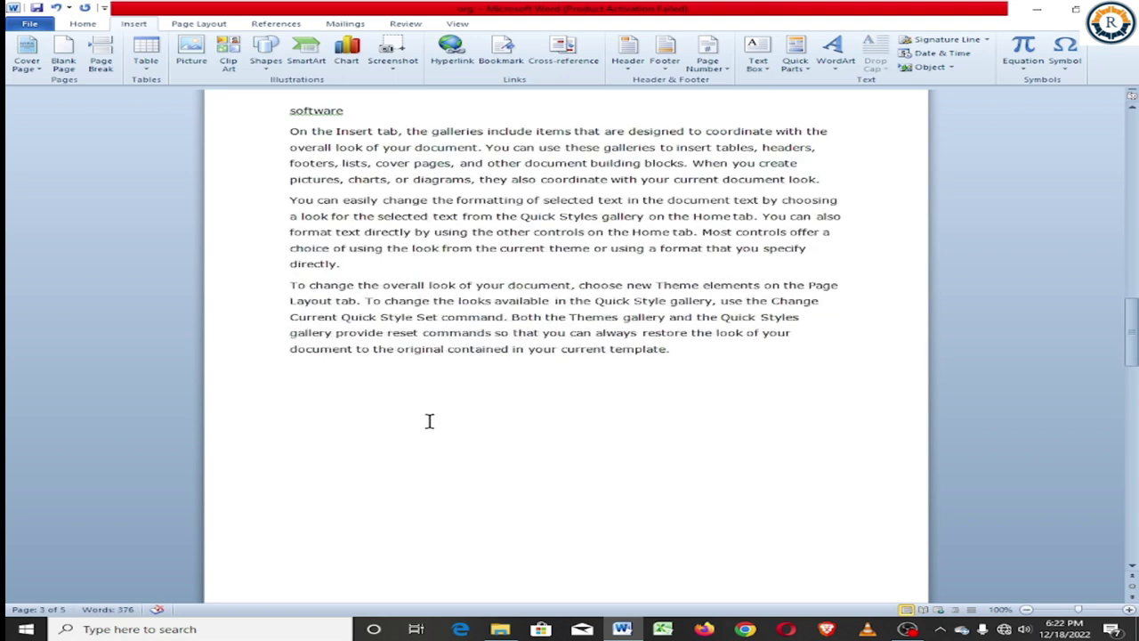
pyautogui.click(369, 406)
pyautogui.write('On the Insert tab, the galleries include items that are designed to coordinate with the overall look of your document. You can use these galleries to insert tables, headers, footers, lists, cover pages, and other document building blocks. When you create pictures, charts, or diagrams, they also coordinate with your current document look. You can easily change the formatting of selected text in the document text by choosing a look for the selected text from the Quick Styles gallery on the Home tab. You can also format text directly by using the other controls on the Home tab. Most controls offer a choice of using the look from the current theme or using a format that you specify directly. To change the overall look of your document, choose new Theme elements on the Page Layout tab. To change the looks available in the Quick Style gallery, use the Change Current Quick Style Set command. Both the Themes gallery and the Quick Styles gallery provide reset commands so that you can always restore the look of your document to the original contained in your current template.')
pyautogui.scroll(-7, 368, 406)
pyautogui.scroll(-4, 378, 391)
pyautogui.click(308, 366)
pyautogui.press('Return')
pyautogui.write('On the Insert tab, the galleries include items that are designed to coordinate with the overall look of your document. You can use these galleries to insert tables, headers, footers, lists, cover pages, and other document building blocks. When you create pictures, charts, or diagrams, they also coordinate with your current document look. You can easily change the formatting of selected text in the document text by choosing a look for the selected text from the Quick Styles gallery on the Home tab. You can also format text directly by using the other controls on the Home tab. Most controls offer a choice of using the look from the current theme or using a format that you specify directly. To change the overall look of your document, choose new Theme elements on the Page Layout tab. To change the looks available in the Quick Style gallery, use the Change Current Quick Style Set command. Both the Themes gallery and the Quick Styles gallery provide reset commands so that you can always restore the look of your document to the original contained in your current template.')
pyautogui.scroll(-1, 356, 328)
pyautogui.scroll(-6, 472, 295)
pyautogui.scroll(5, 501, 323)
pyautogui.scroll(5, 529, 374)
pyautogui.scroll(14, 528, 368)
pyautogui.scroll(7, 532, 365)
pyautogui.scroll(11, 534, 365)
pyautogui.scroll(6, 542, 365)
pyautogui.scroll(13, 545, 361)
pyautogui.scroll(5, 549, 356)
pyautogui.scroll(1, 548, 354)
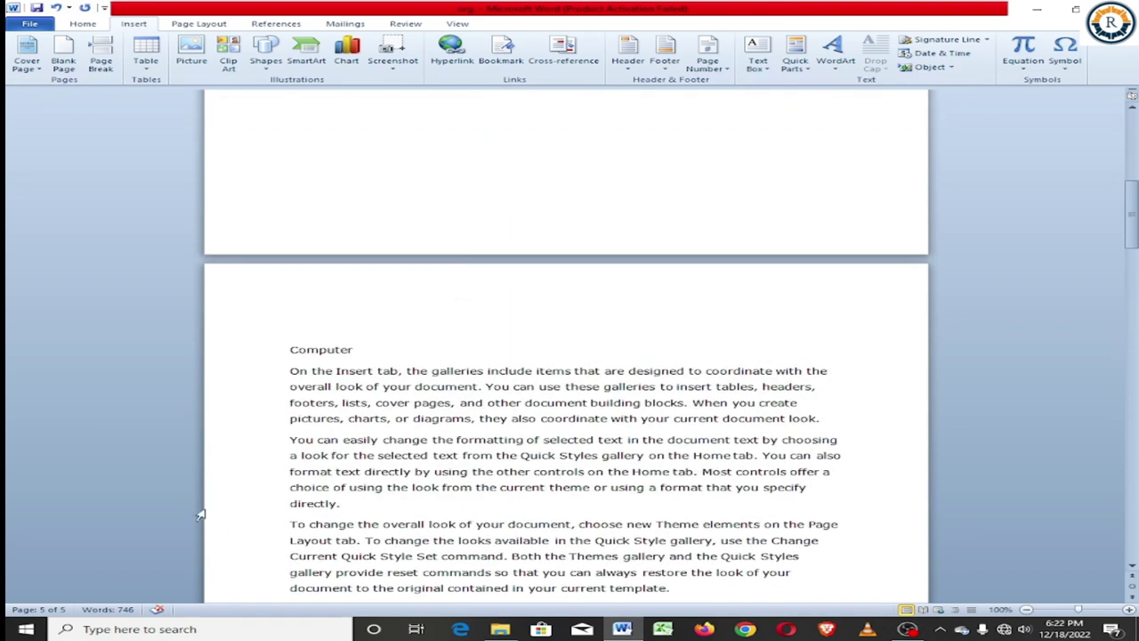
# - Make Computer an italic, underlined Heading 2
pyautogui.moveTo(287, 352); pyautogui.dragTo(394, 348)
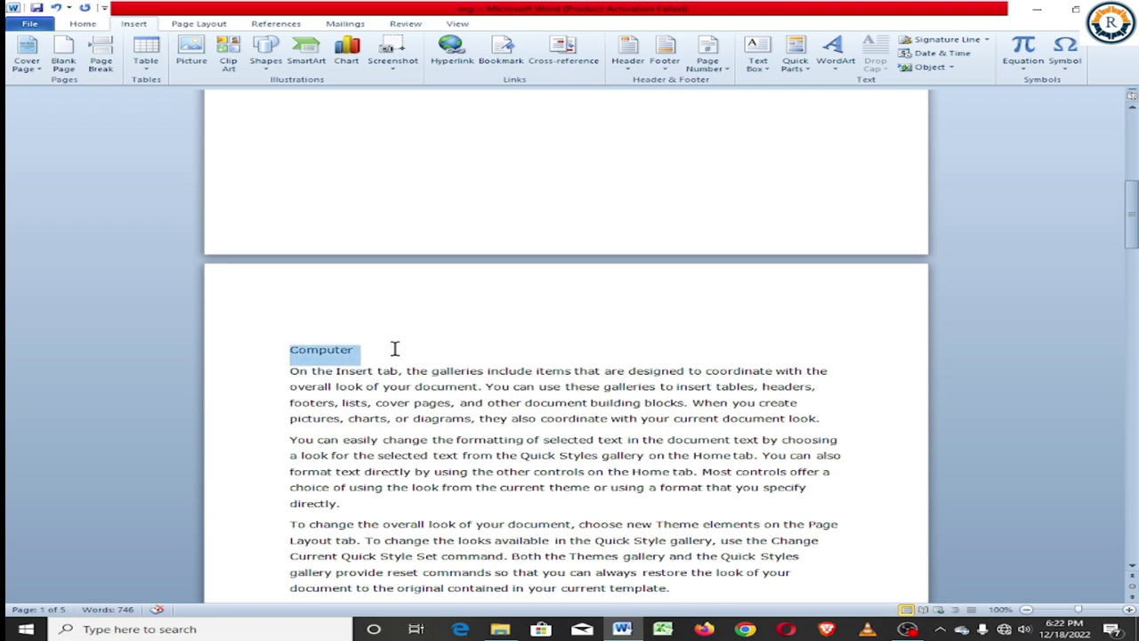
pyautogui.click(82, 27)
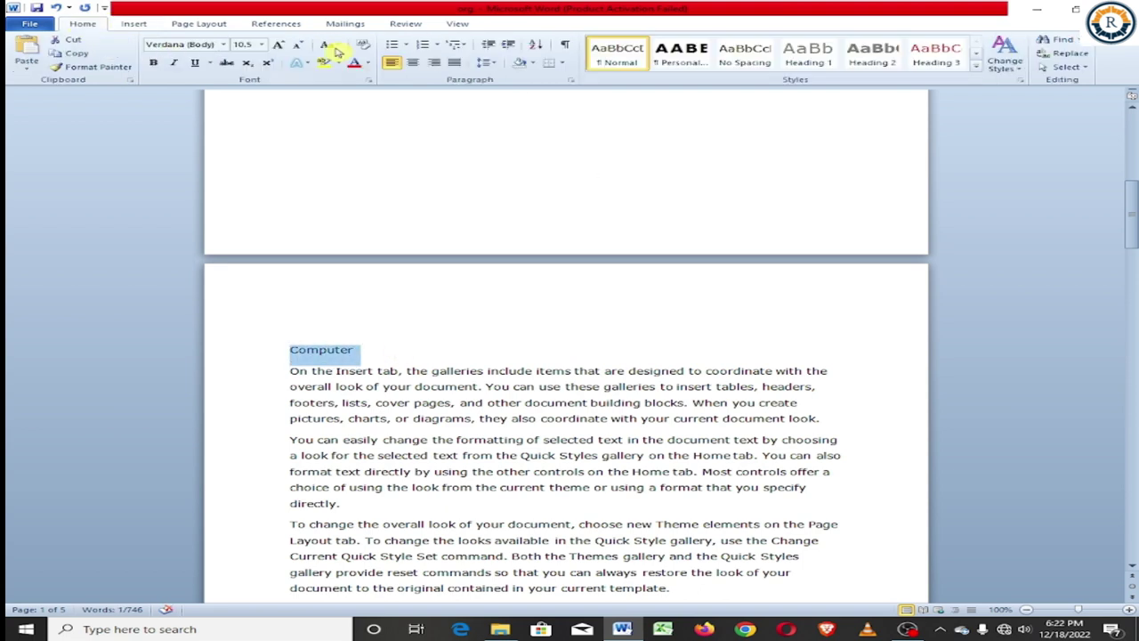
pyautogui.click(871, 61)
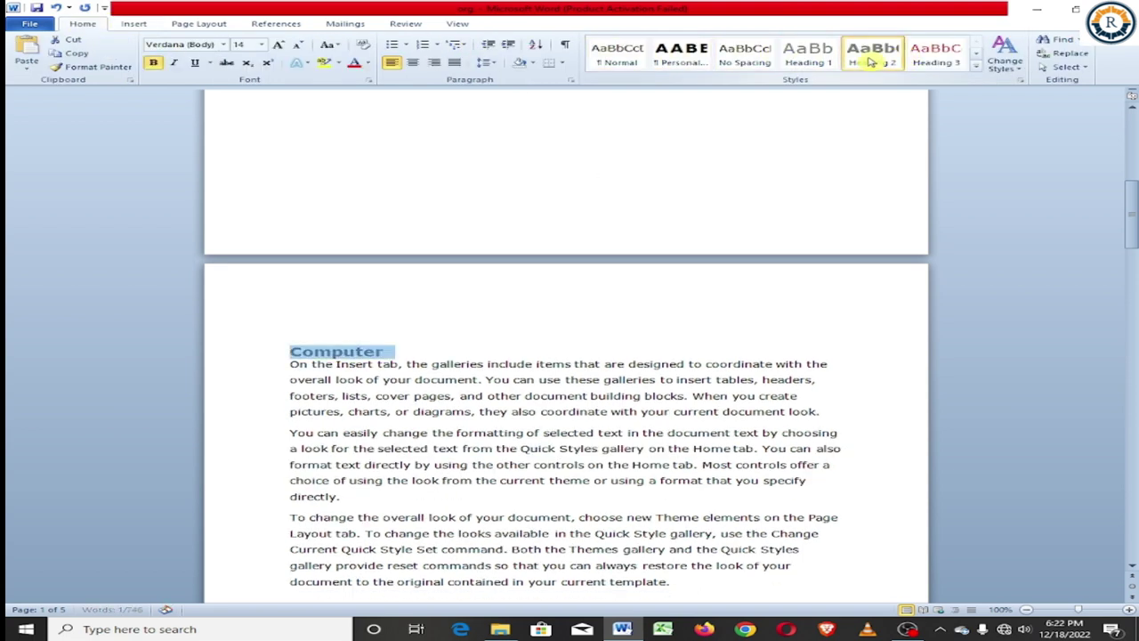
pyautogui.click(174, 64)
pyautogui.click(195, 63)
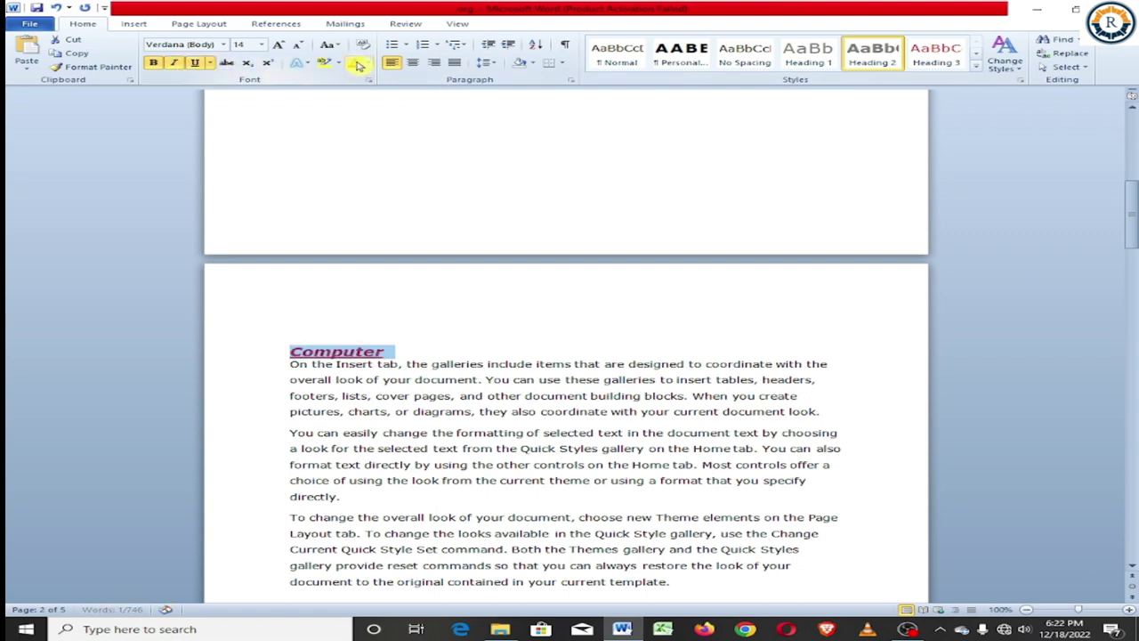
pyautogui.scroll(-3, 507, 295)
pyautogui.scroll(-12, 481, 290)
pyautogui.scroll(-4, 460, 286)
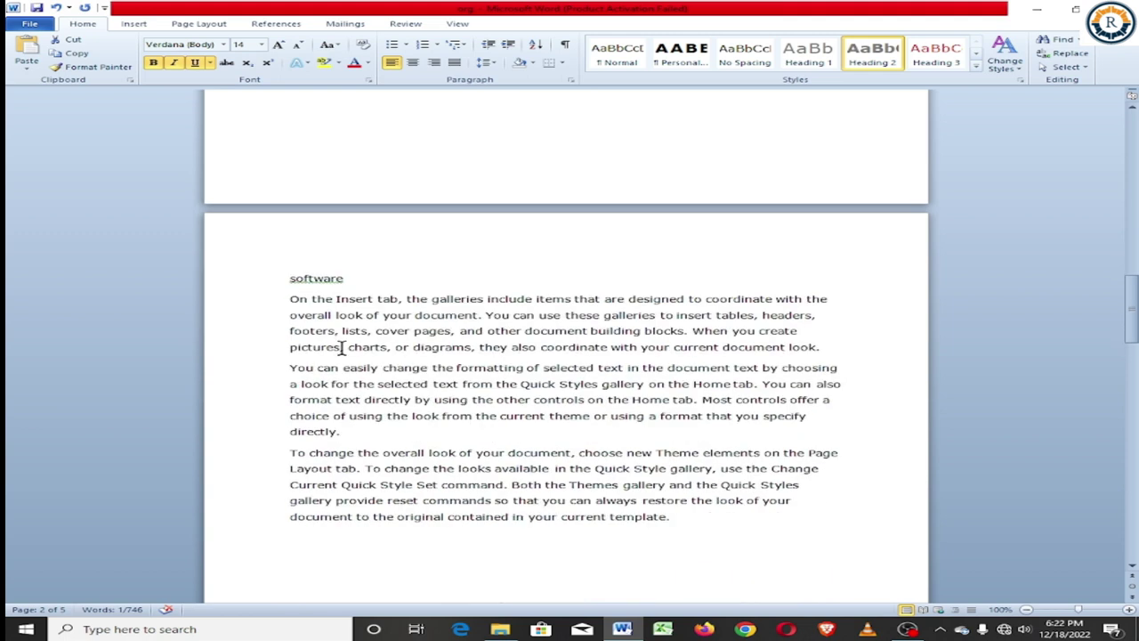
# - Make software an italic, underlined green Heading 2
pyautogui.doubleClick(303, 276)
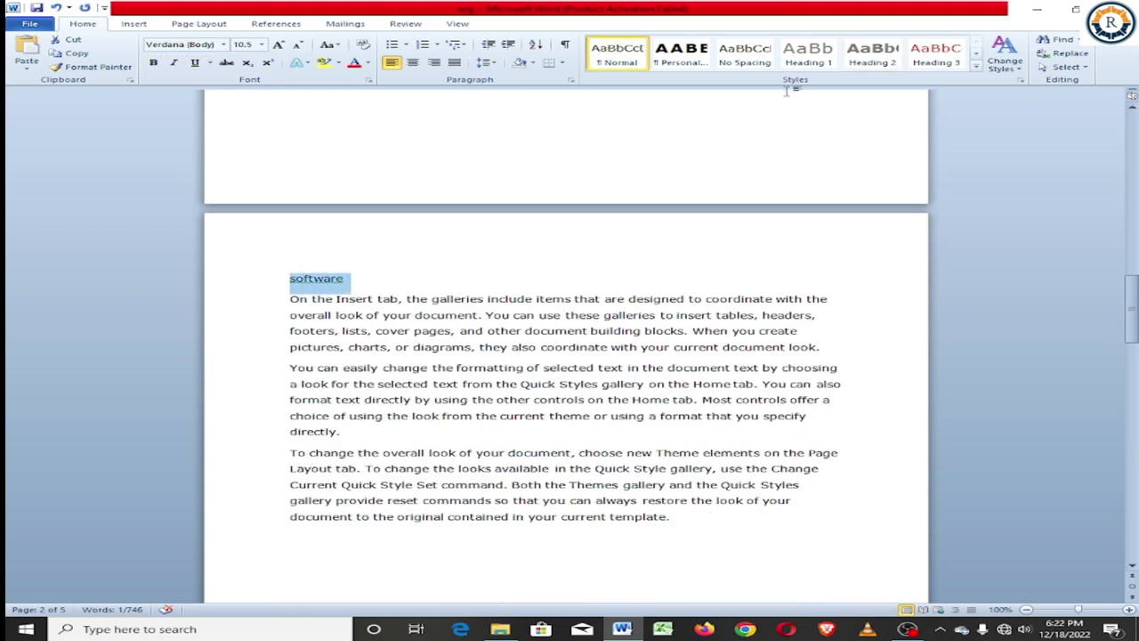
pyautogui.click(874, 56)
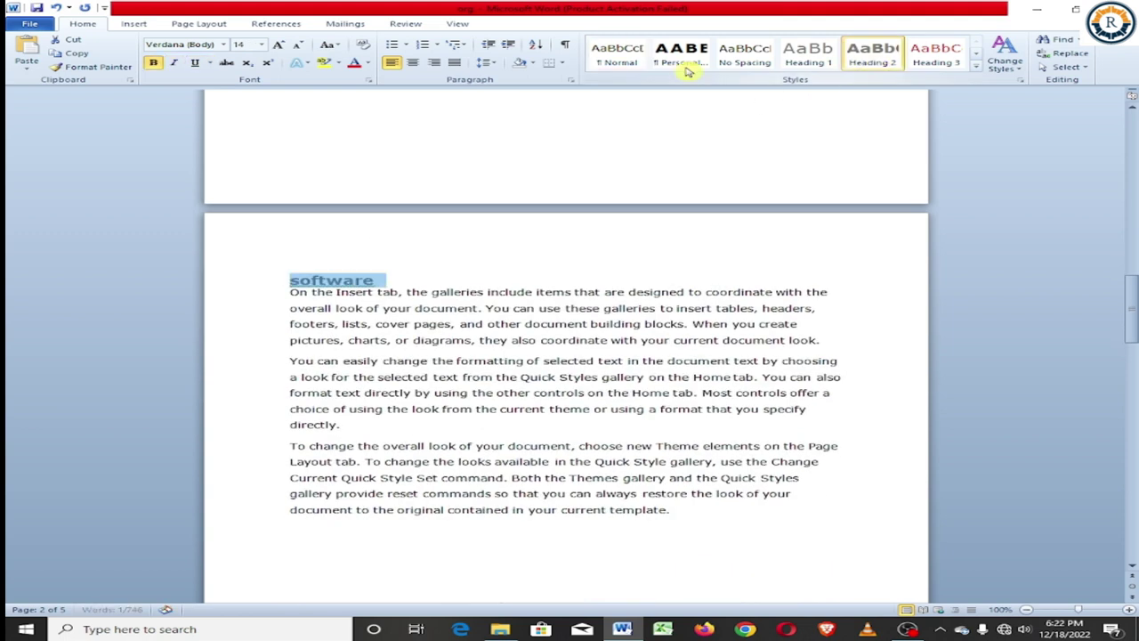
pyautogui.click(368, 65)
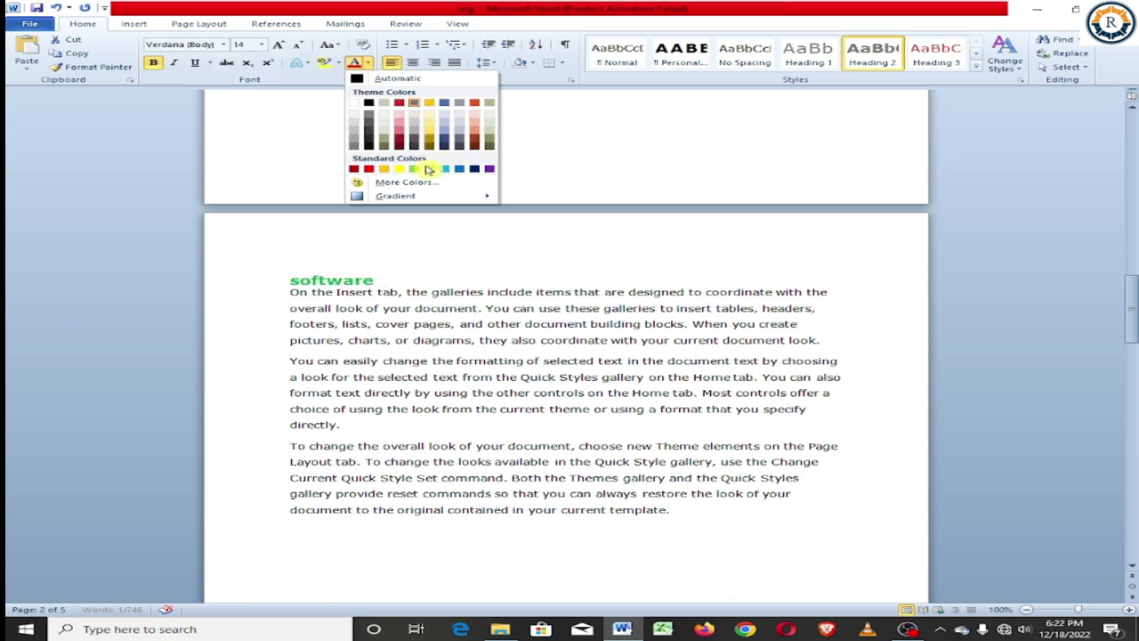
pyautogui.click(428, 170)
pyautogui.click(174, 62)
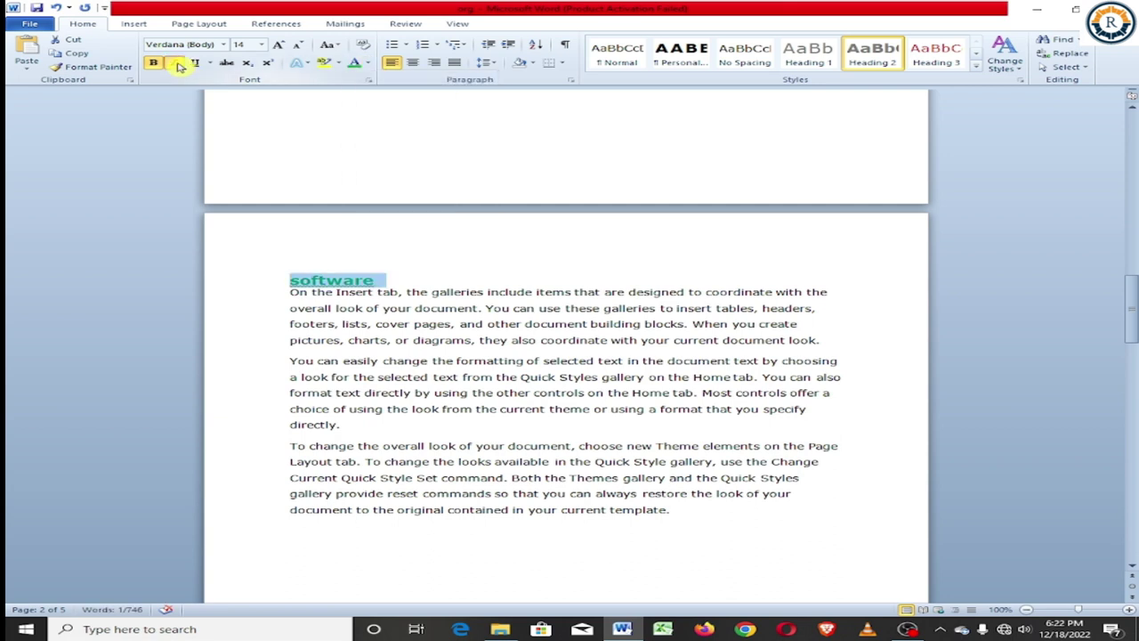
pyautogui.click(201, 66)
pyautogui.scroll(-3, 378, 326)
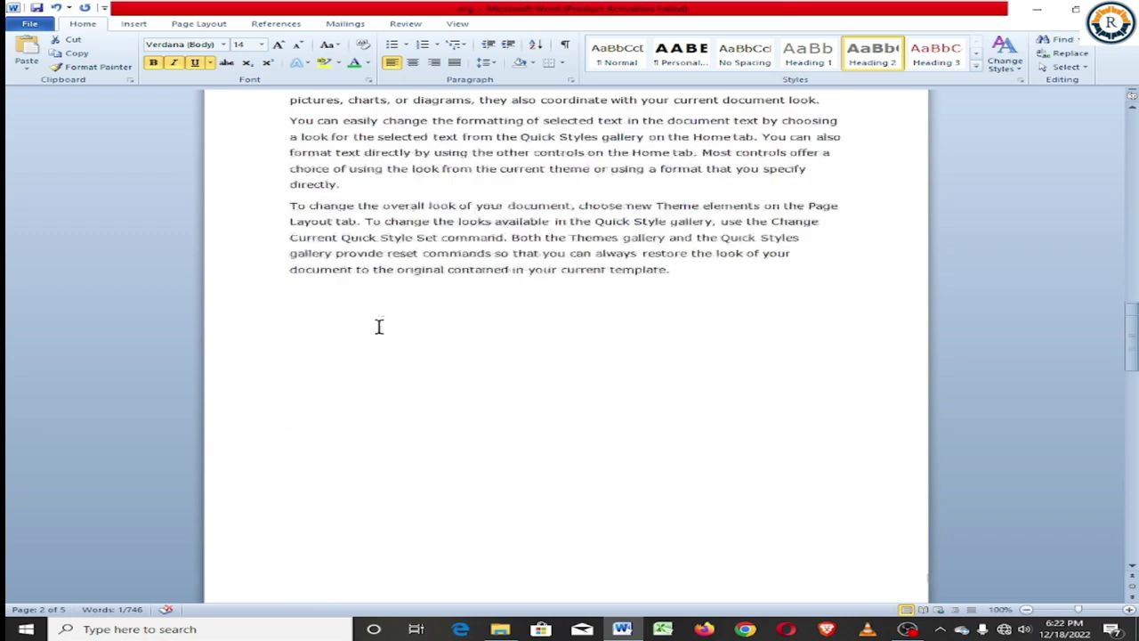
pyautogui.scroll(-10, 380, 371)
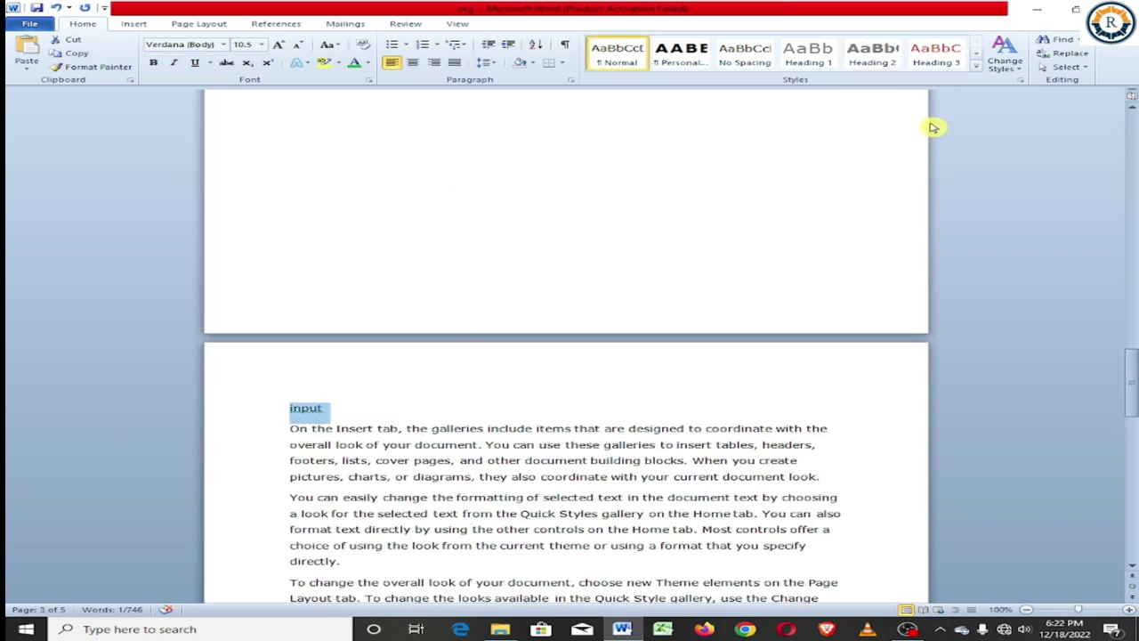
# - Make input an italic, underlined light blue Heading 2
pyautogui.click(872, 56)
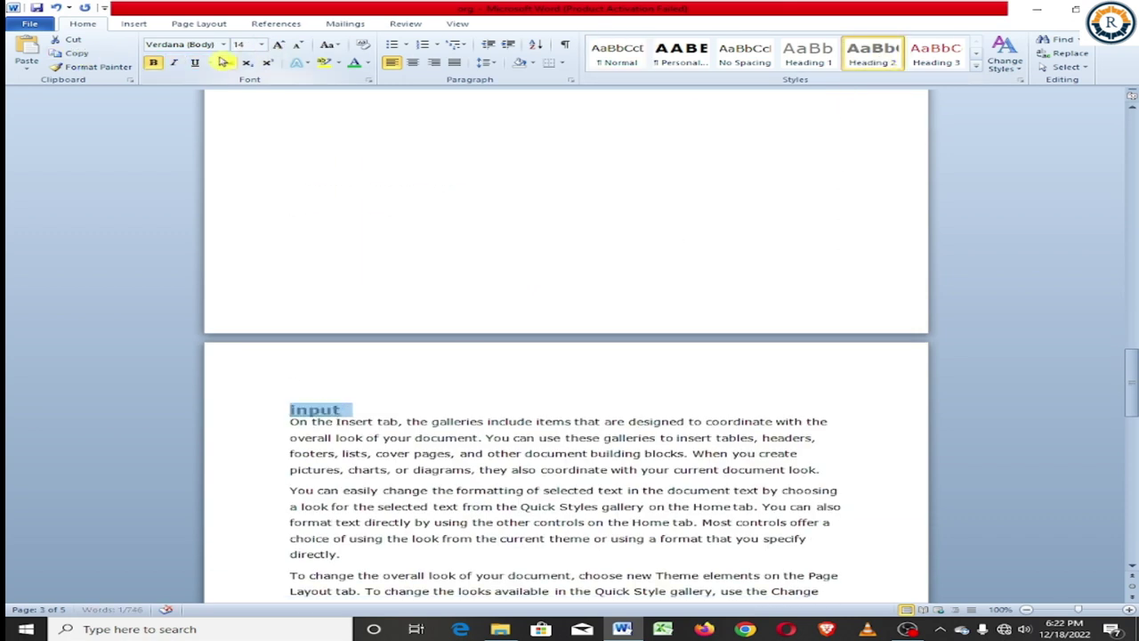
pyautogui.click(176, 63)
pyautogui.click(196, 63)
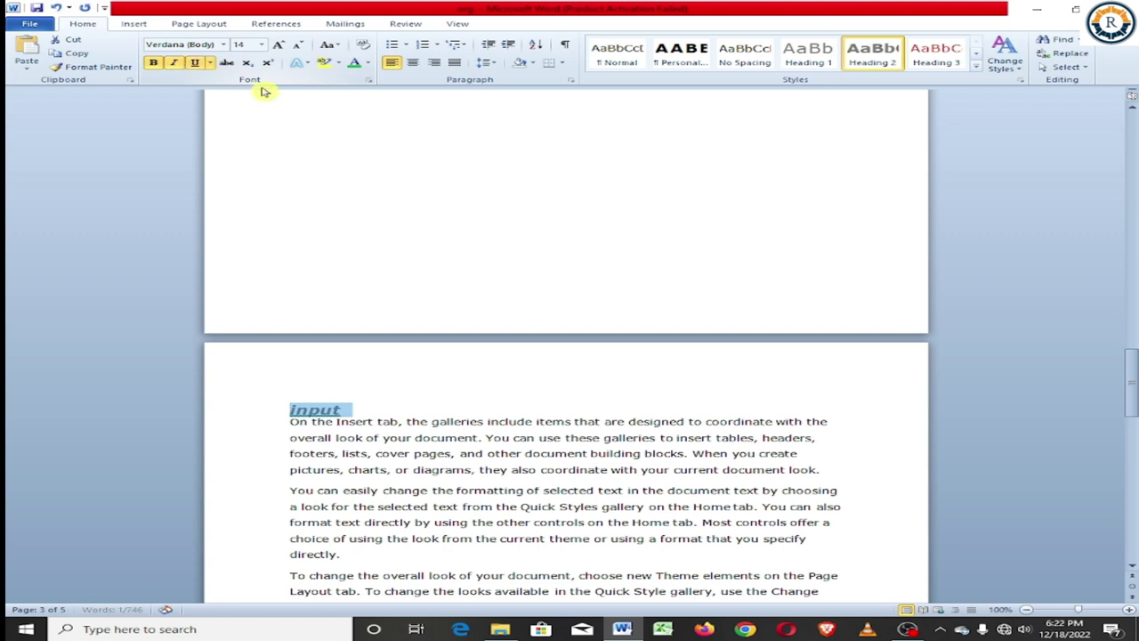
pyautogui.click(368, 64)
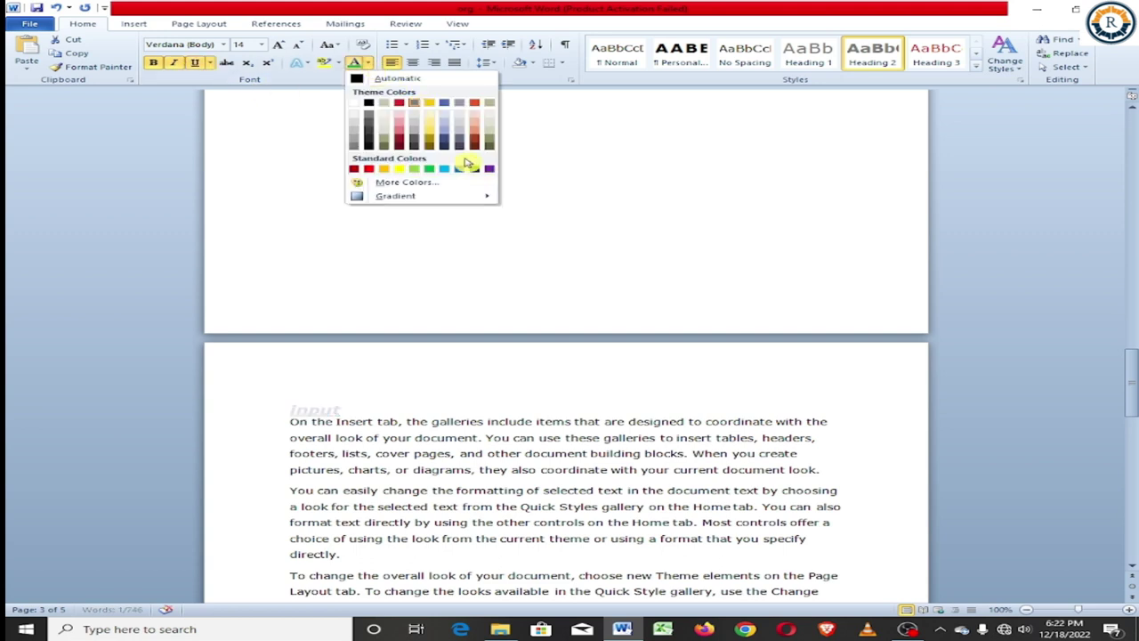
pyautogui.click(447, 171)
pyautogui.scroll(-3, 427, 173)
pyautogui.scroll(-10, 452, 216)
pyautogui.scroll(-4, 242, 324)
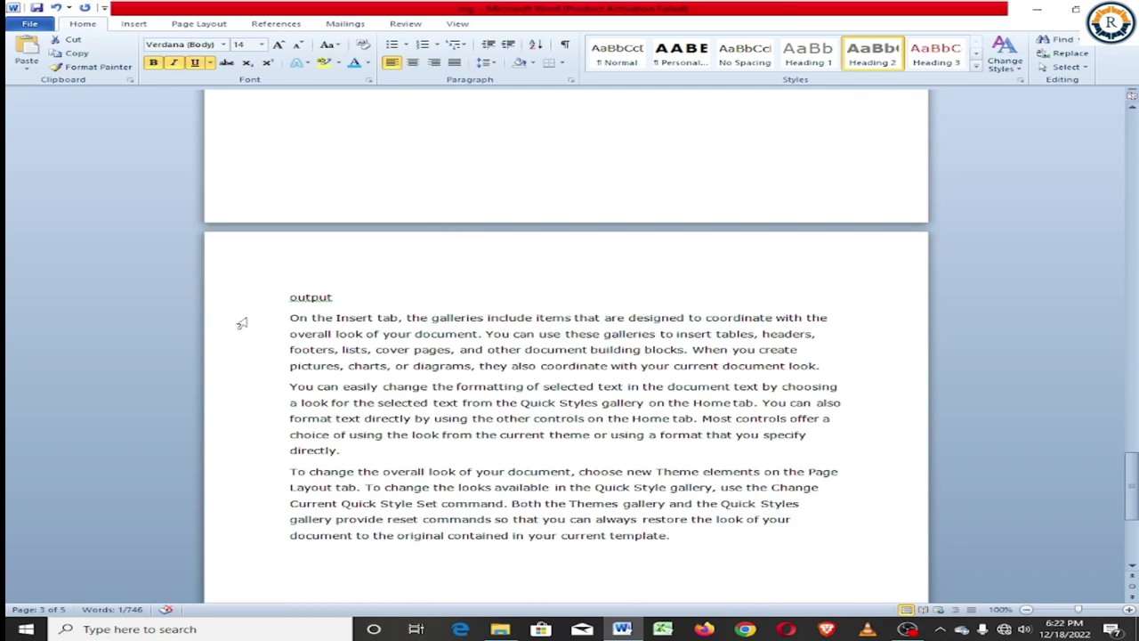
# - Underline the output heading and colour it dark red
pyautogui.doubleClick(300, 297)
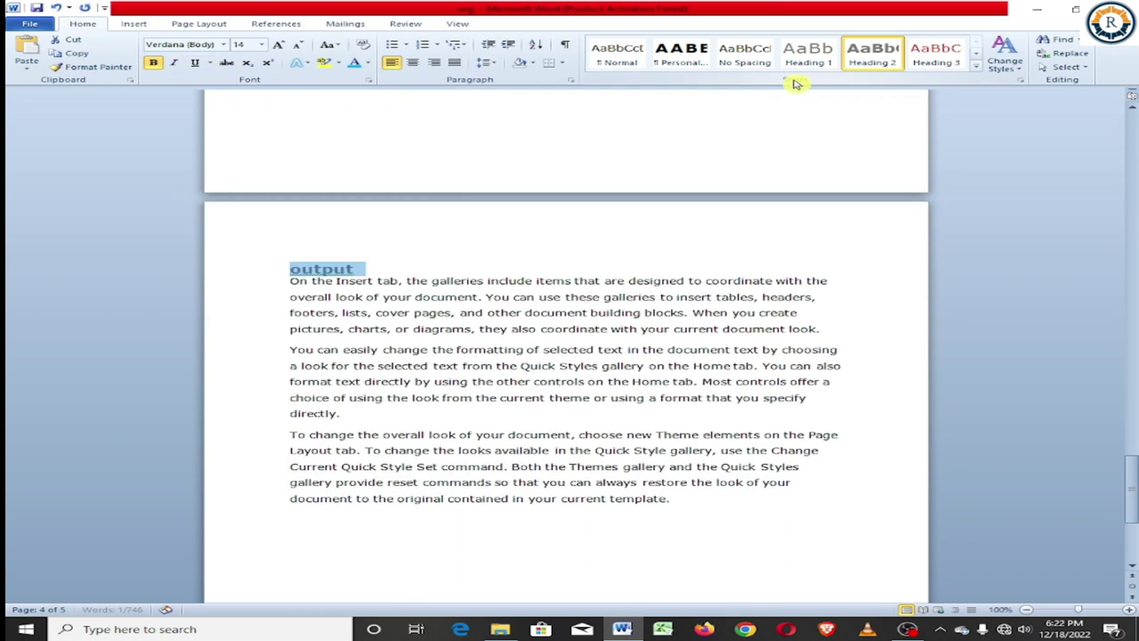
pyautogui.click(194, 63)
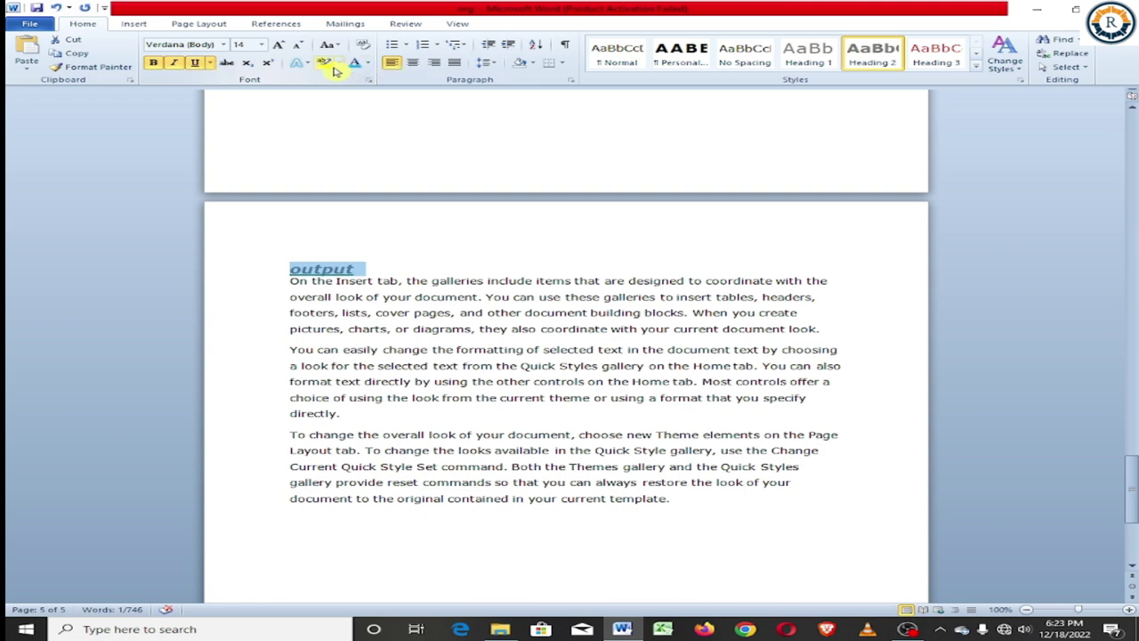
pyautogui.click(369, 65)
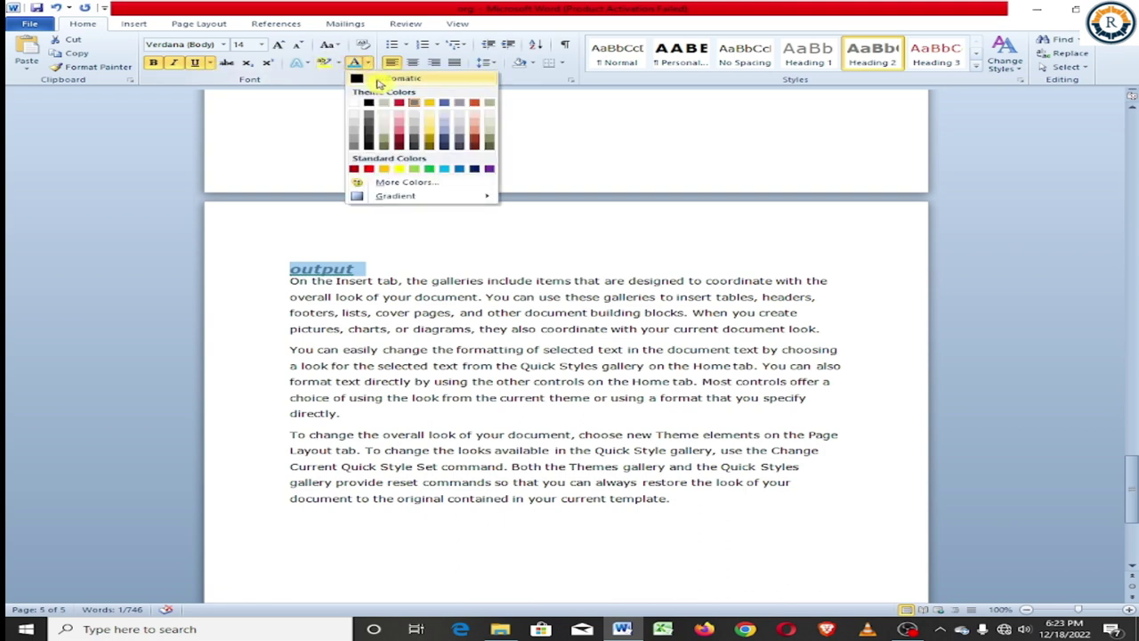
pyautogui.click(399, 138)
pyautogui.scroll(4, 400, 186)
pyautogui.scroll(-9, 509, 311)
pyautogui.scroll(7, 509, 310)
pyautogui.scroll(-7, 509, 307)
pyautogui.scroll(5, 509, 307)
pyautogui.scroll(7, 513, 300)
pyautogui.scroll(-20, 516, 297)
pyautogui.scroll(6, 519, 294)
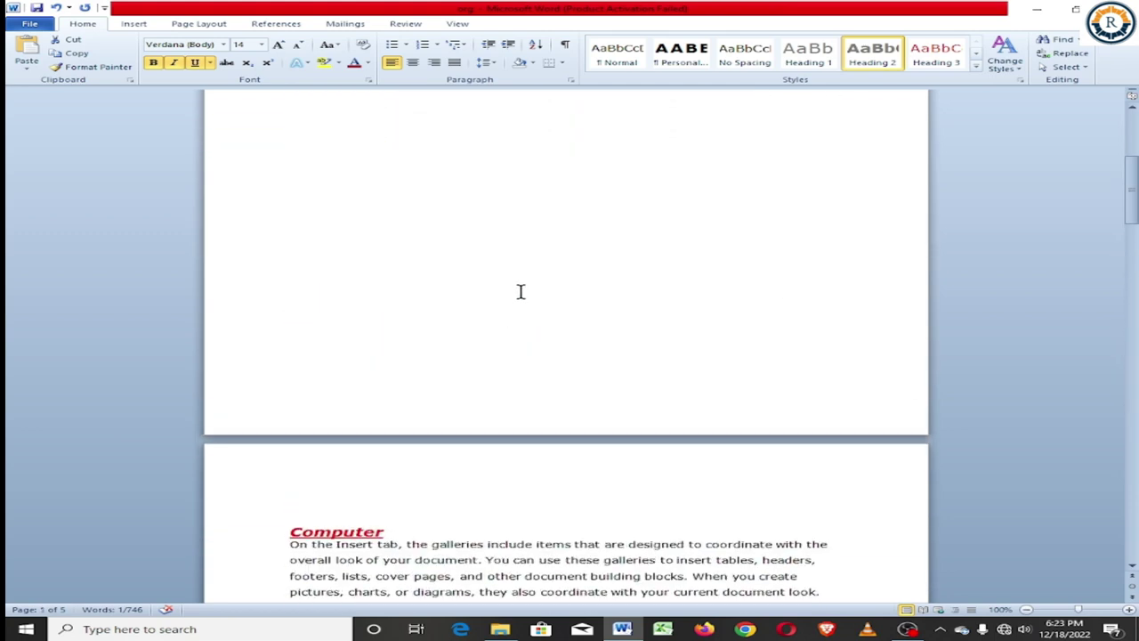
pyautogui.scroll(4, 516, 286)
pyautogui.scroll(2, 505, 279)
# - Insert a hyperlinked cross-reference to the Computer heading text below 'Document details:-'
pyautogui.click(309, 190)
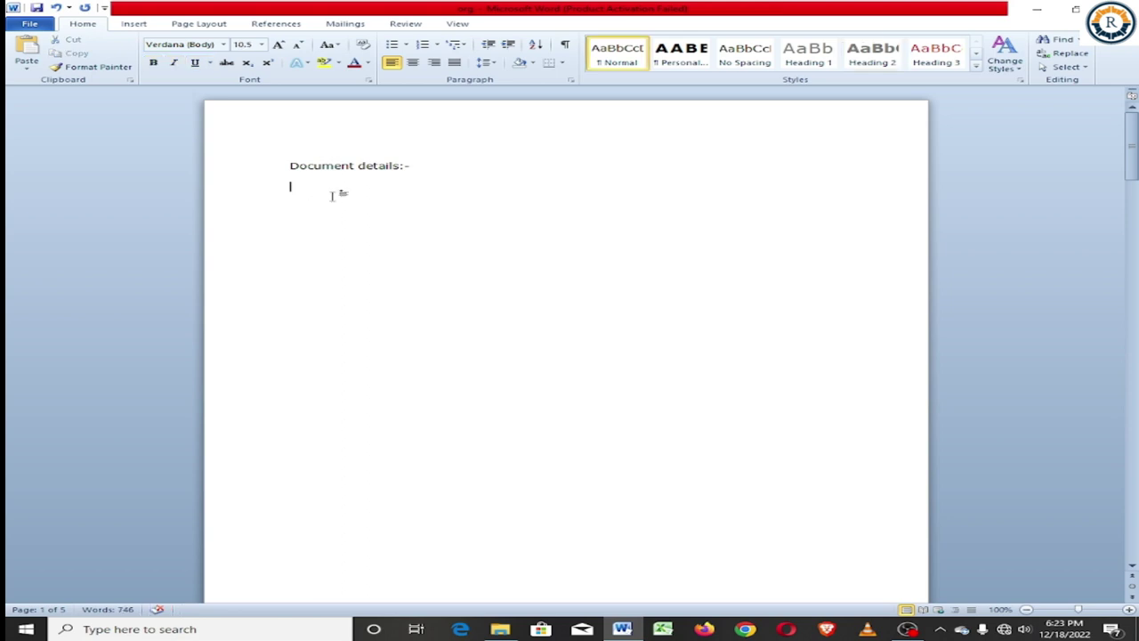
pyautogui.click(133, 24)
pyautogui.click(563, 53)
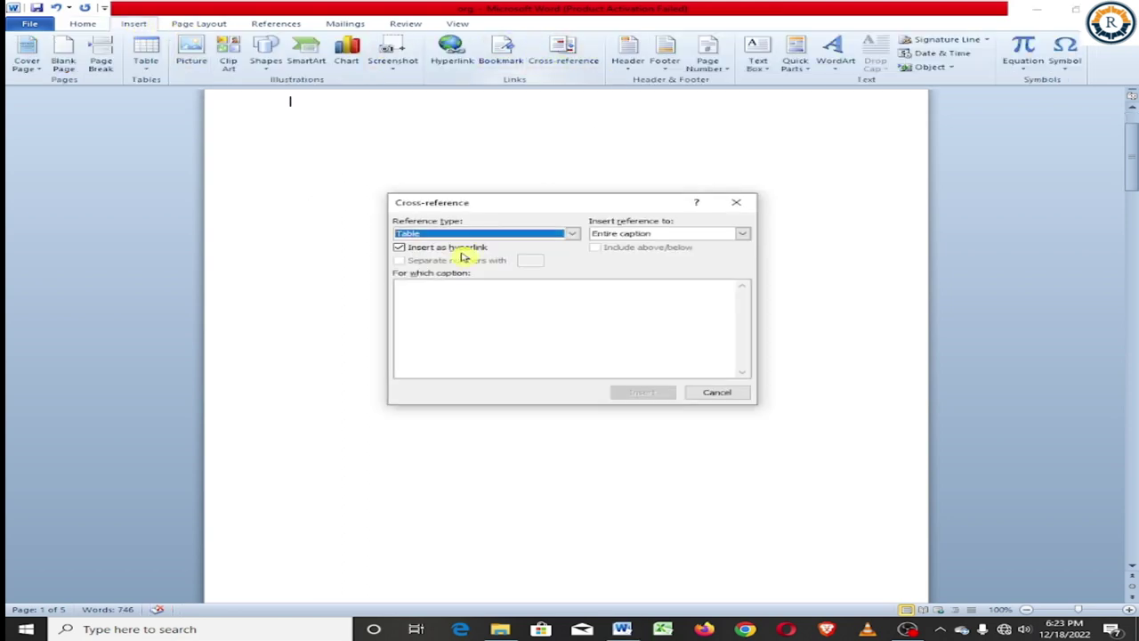
pyautogui.click(497, 235)
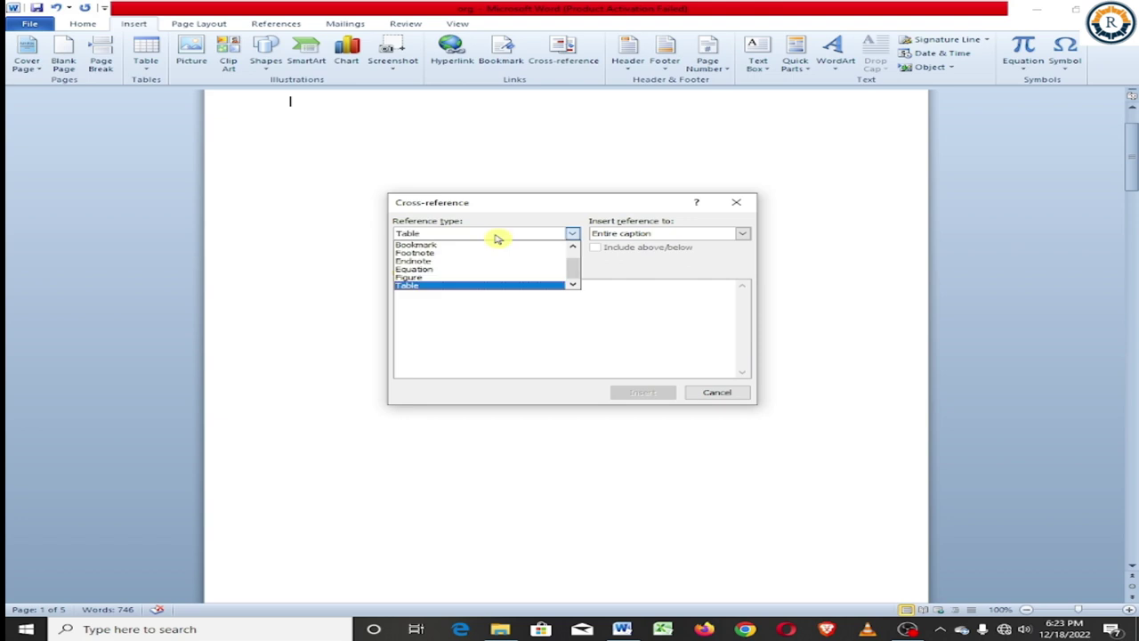
pyautogui.scroll(1, 465, 251)
pyautogui.click(451, 256)
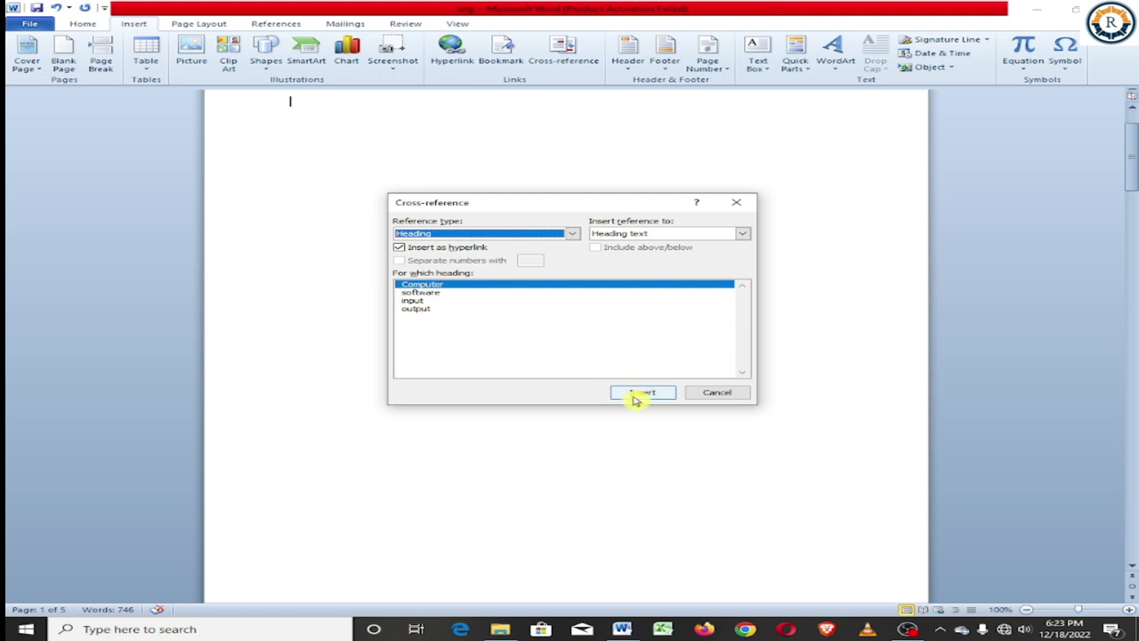
pyautogui.click(667, 232)
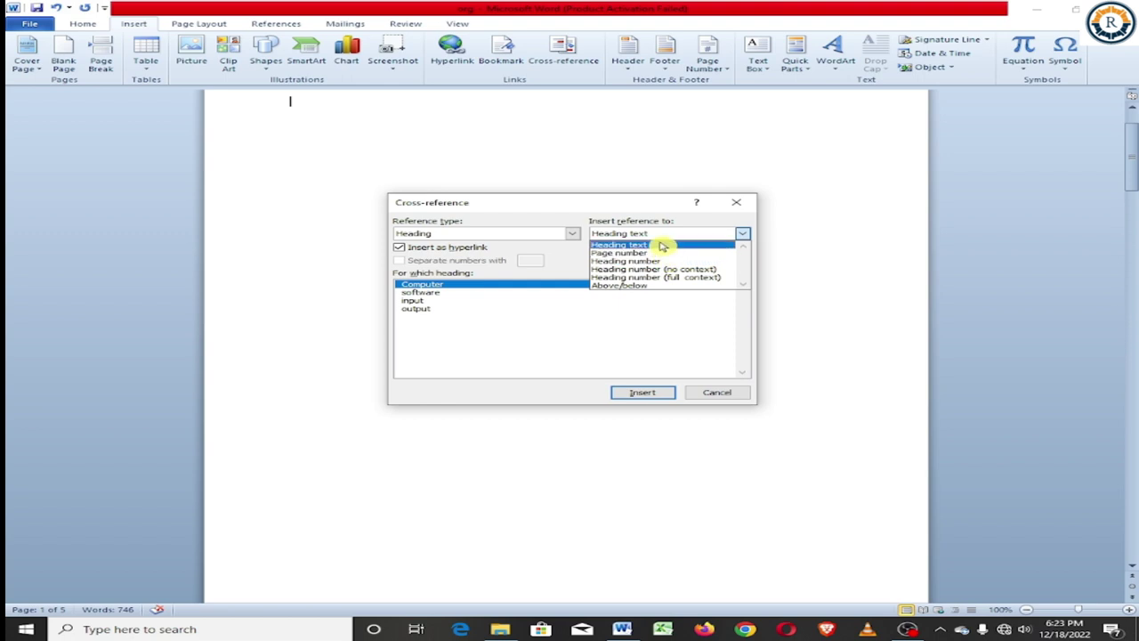
pyautogui.click(662, 247)
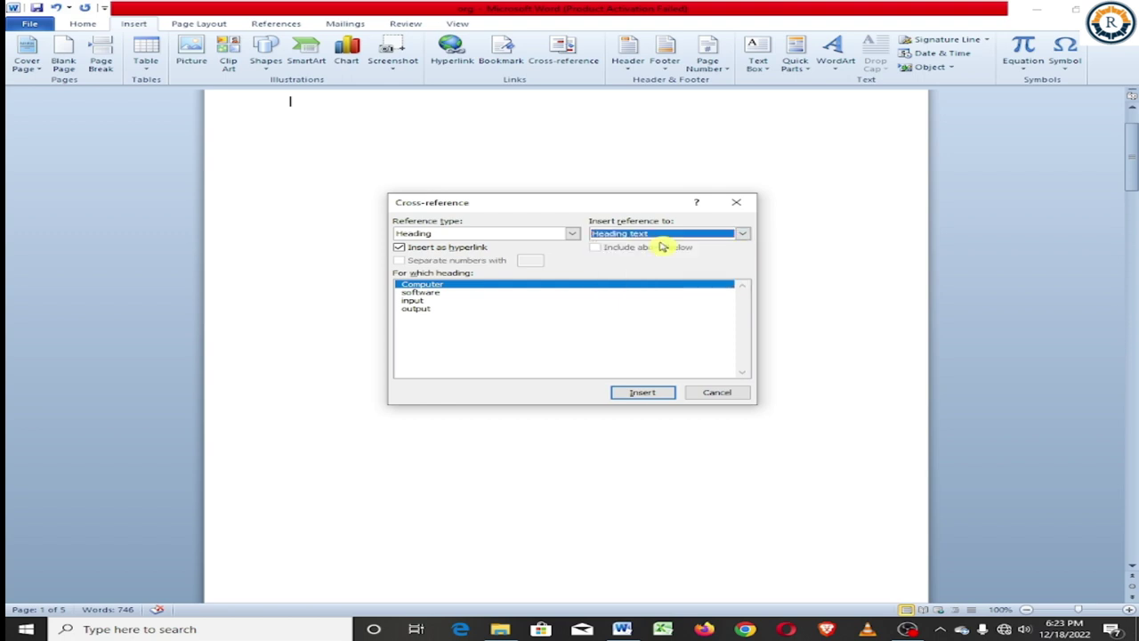
pyautogui.click(638, 395)
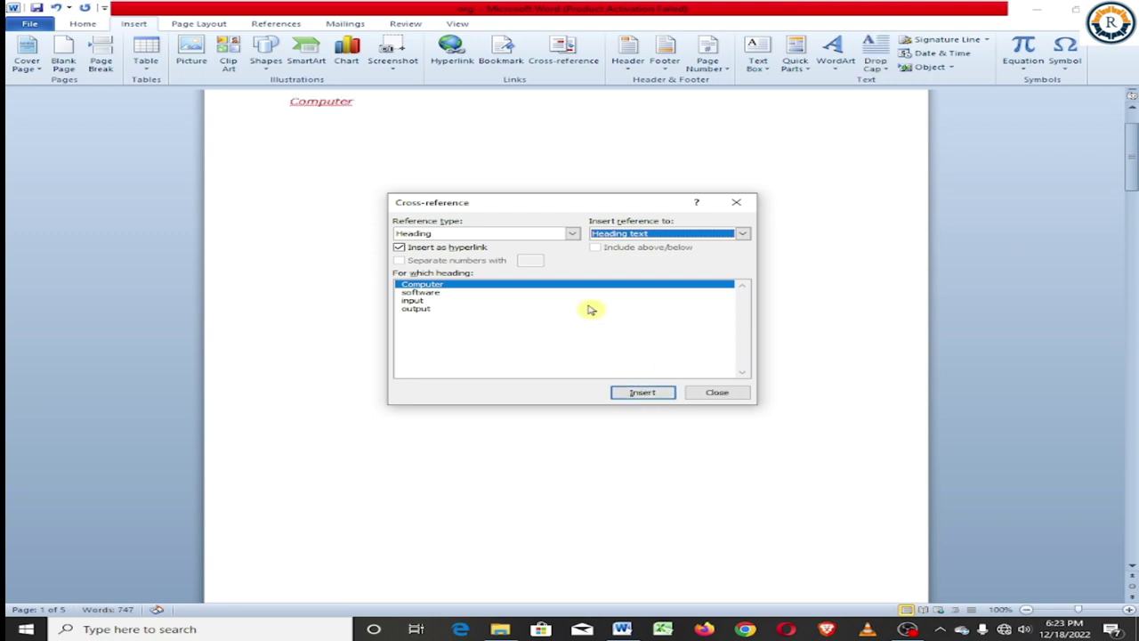
pyautogui.click(361, 103)
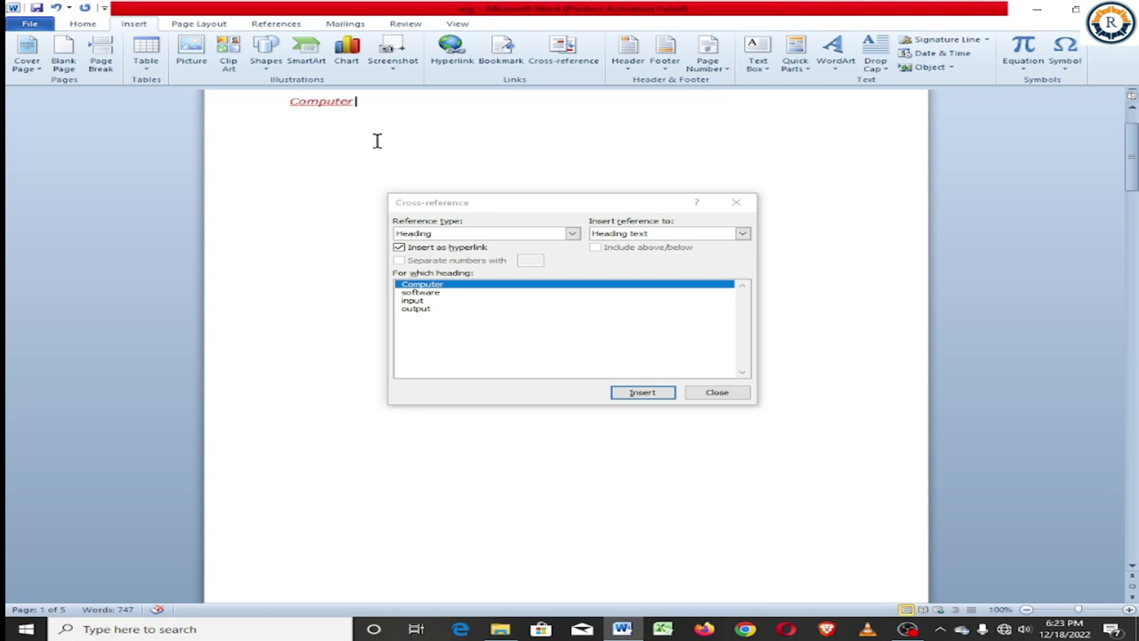
# - Add a cross-reference to Computer's page number, 2, then start a new line
pyautogui.click(656, 236)
pyautogui.click(659, 258)
pyautogui.click(648, 397)
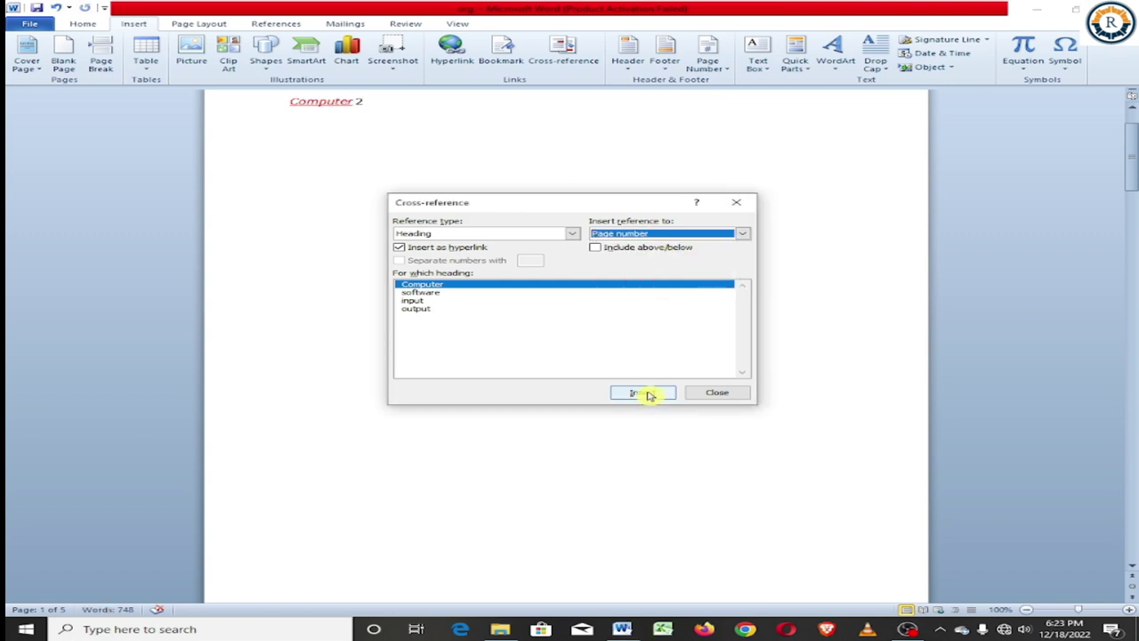
pyautogui.click(378, 105)
pyautogui.press('Return')
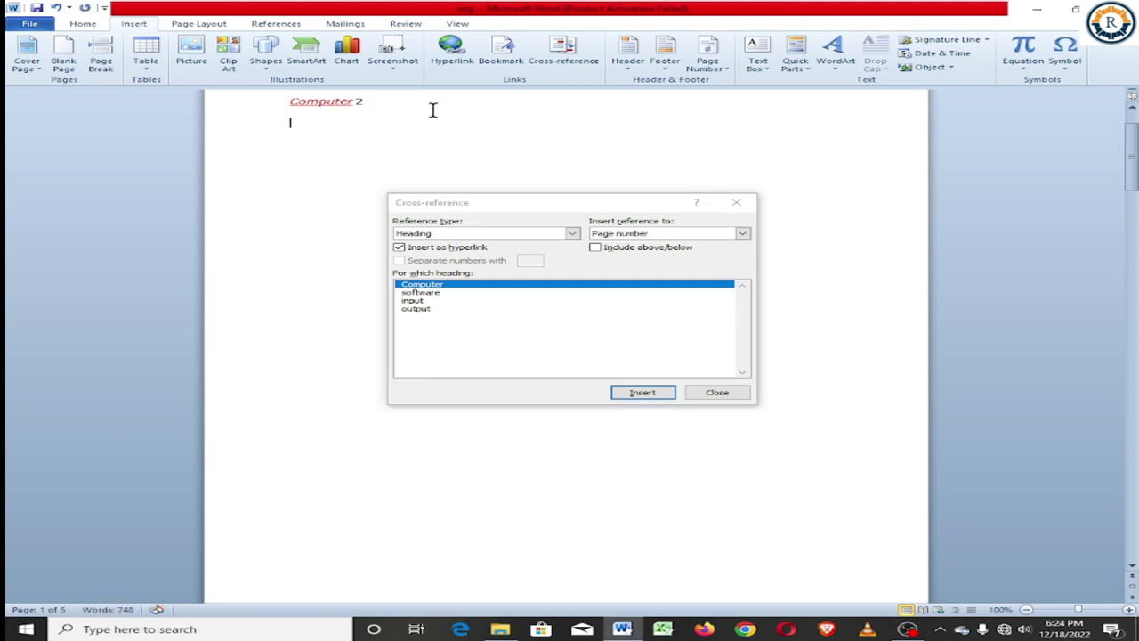
# - Insert the software heading as a linked cross-reference followed by its page number 3, then start a new line
pyautogui.click(429, 293)
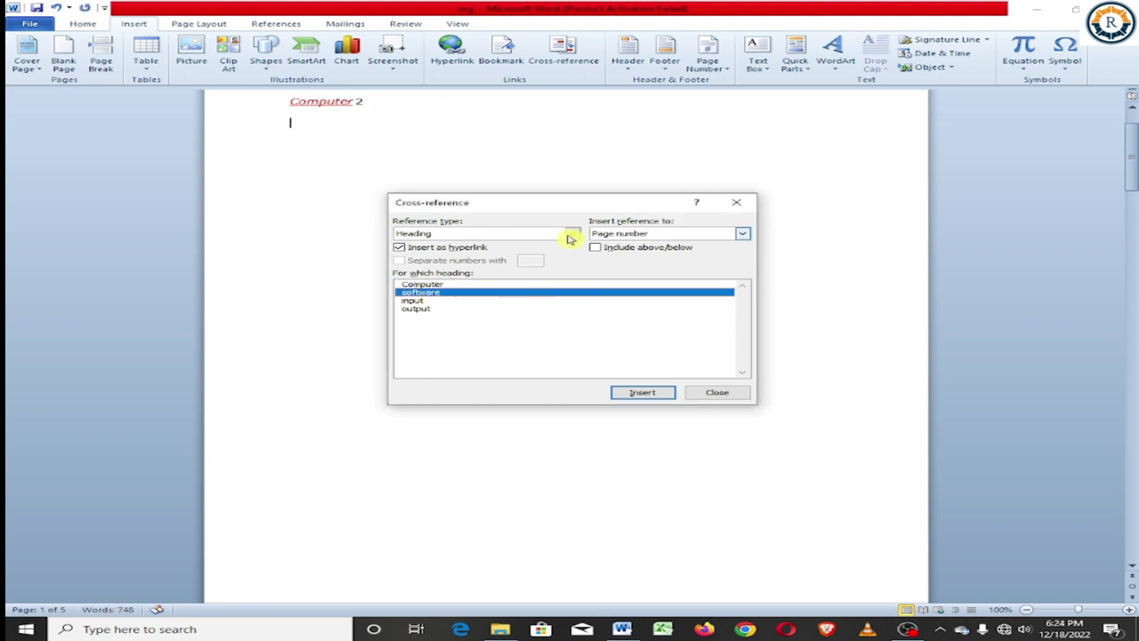
pyautogui.click(654, 235)
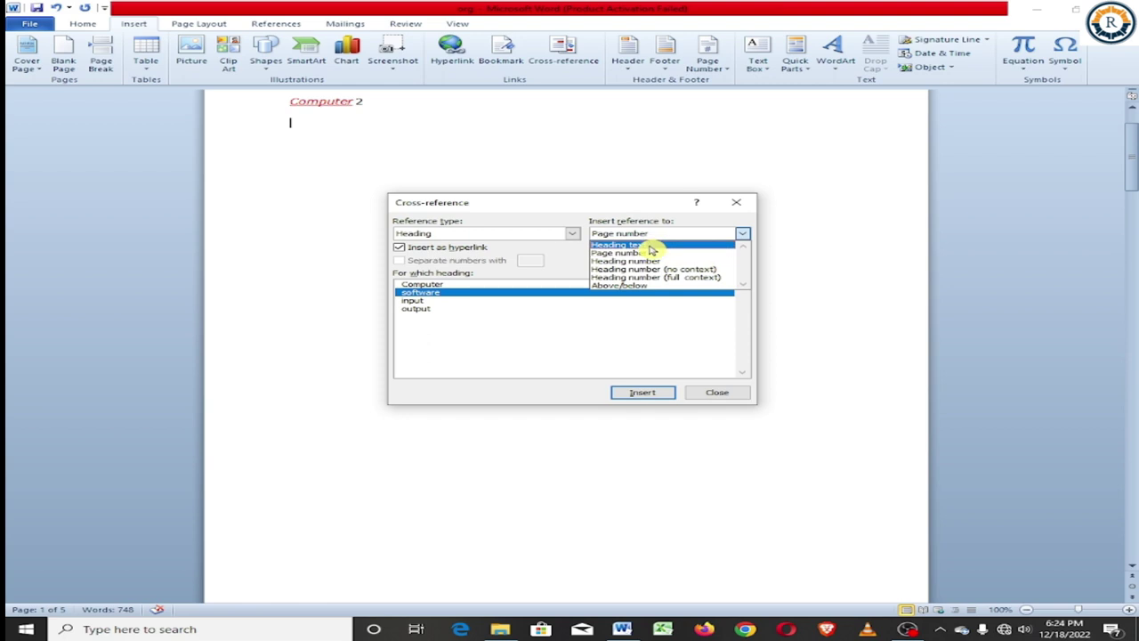
pyautogui.click(650, 245)
pyautogui.click(637, 392)
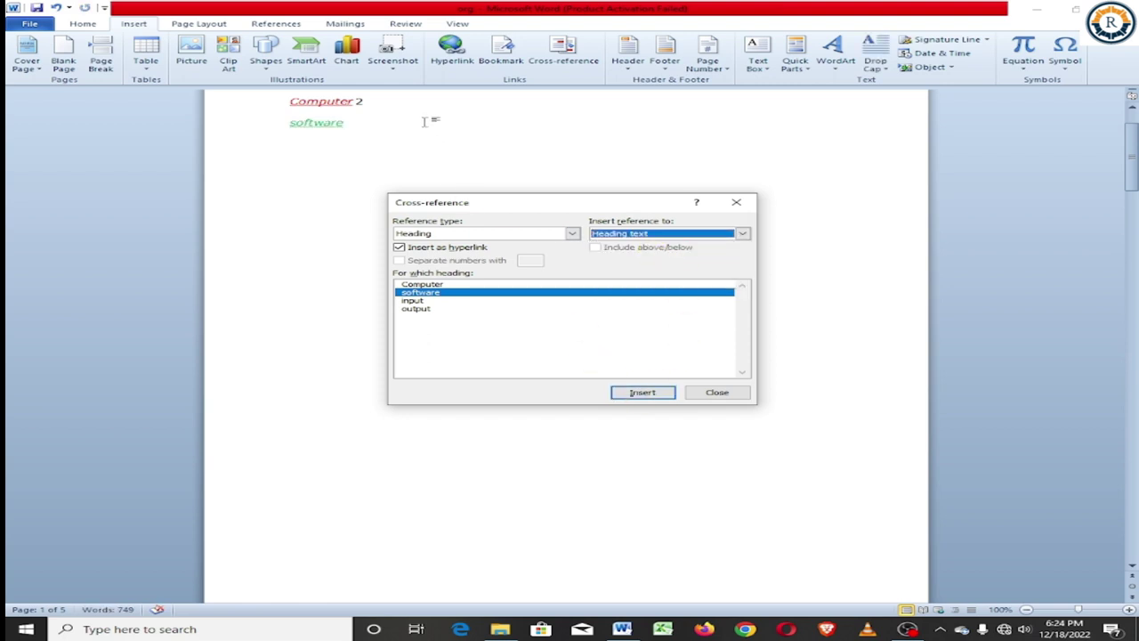
pyautogui.click(651, 233)
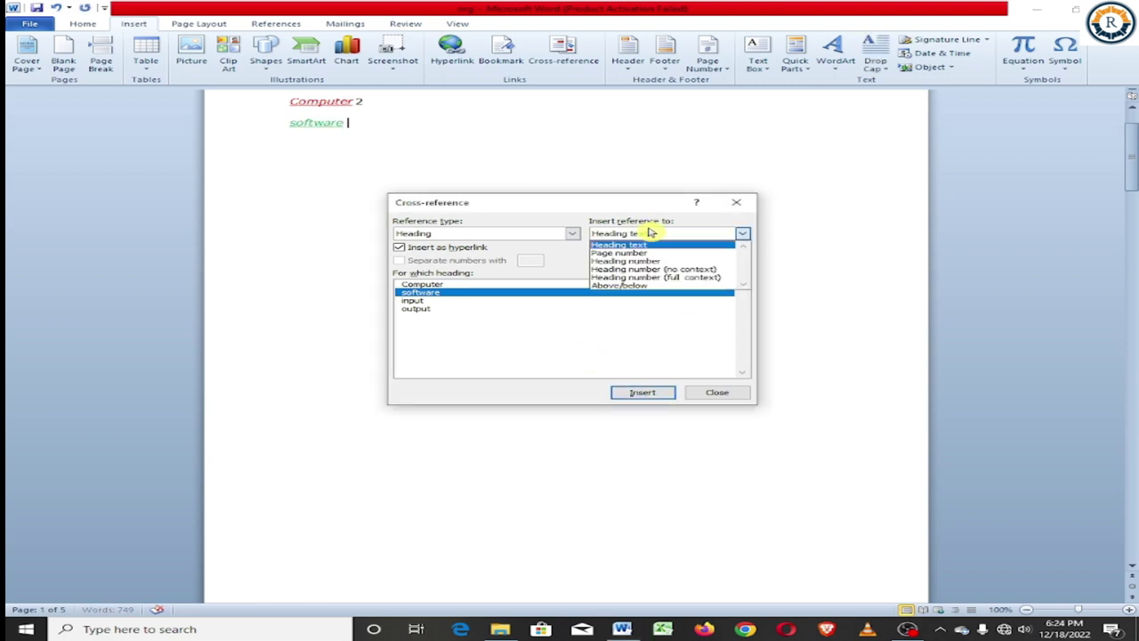
pyautogui.click(649, 255)
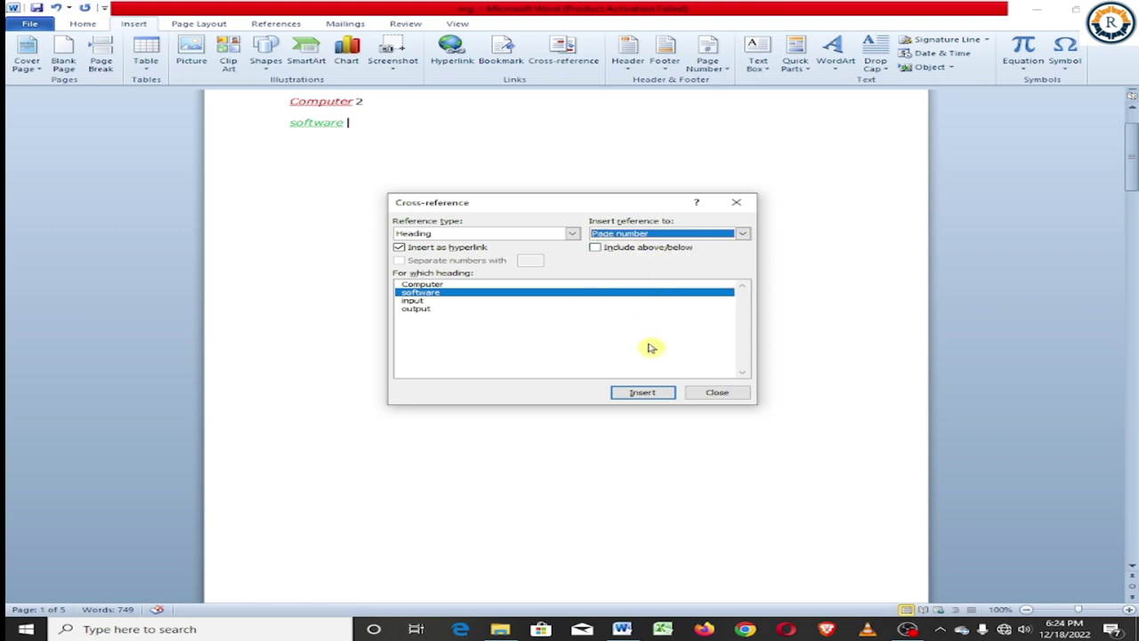
pyautogui.click(642, 392)
pyautogui.click(361, 121)
pyautogui.press('Return')
# - Add the input heading as a linked cross-reference with its page number 4
pyautogui.click(414, 300)
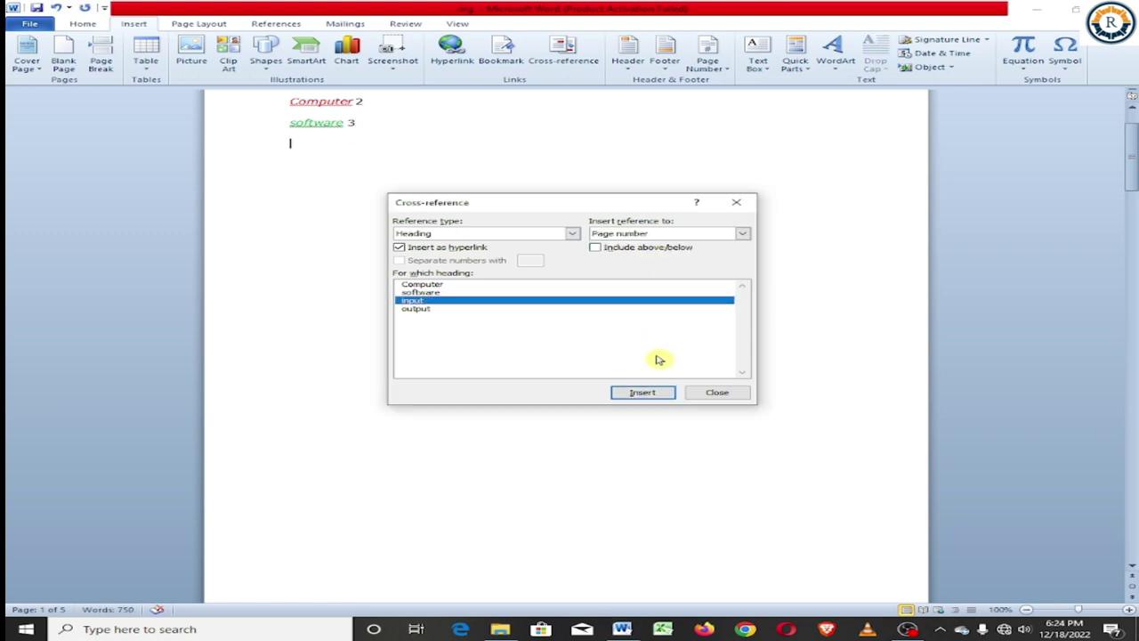
pyautogui.click(683, 234)
pyautogui.click(666, 246)
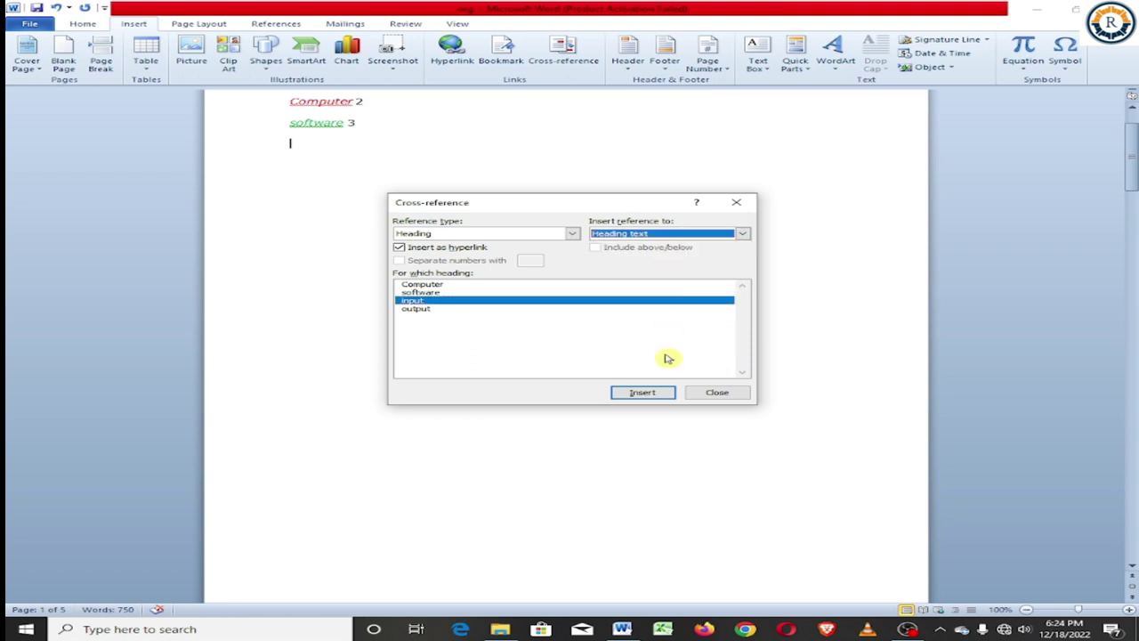
pyautogui.click(641, 392)
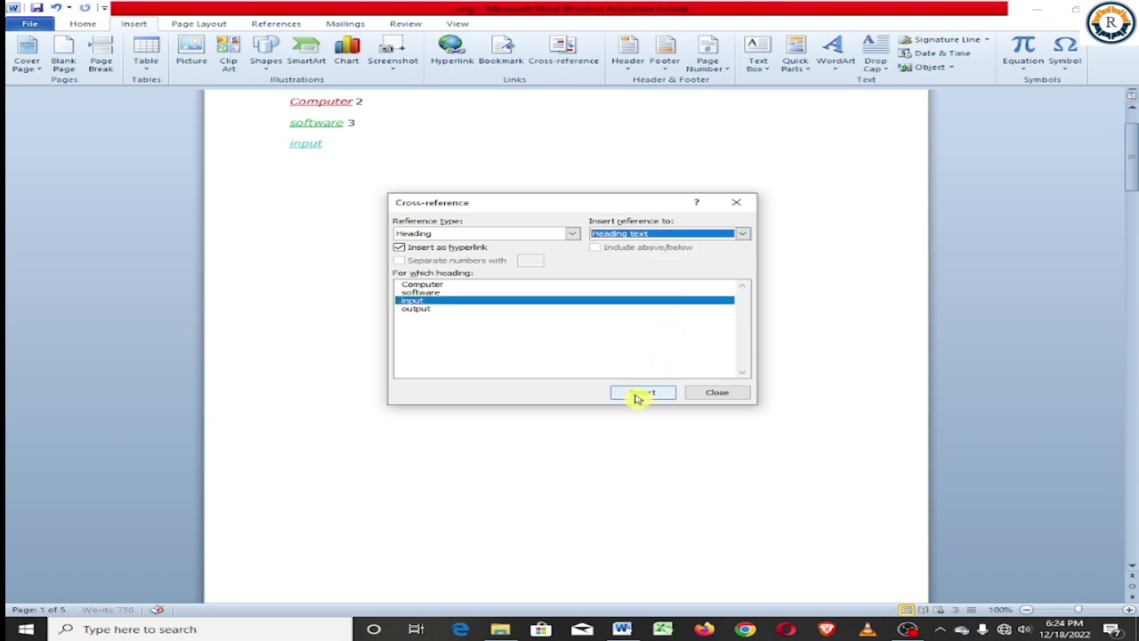
pyautogui.click(328, 147)
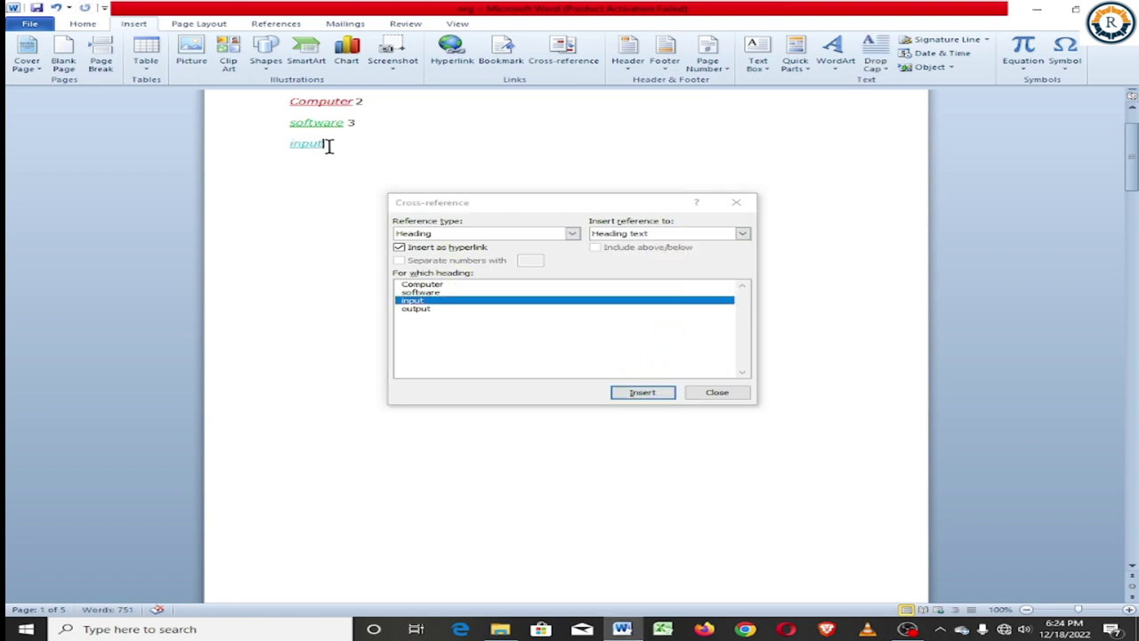
pyautogui.click(634, 235)
pyautogui.click(635, 255)
pyautogui.click(645, 393)
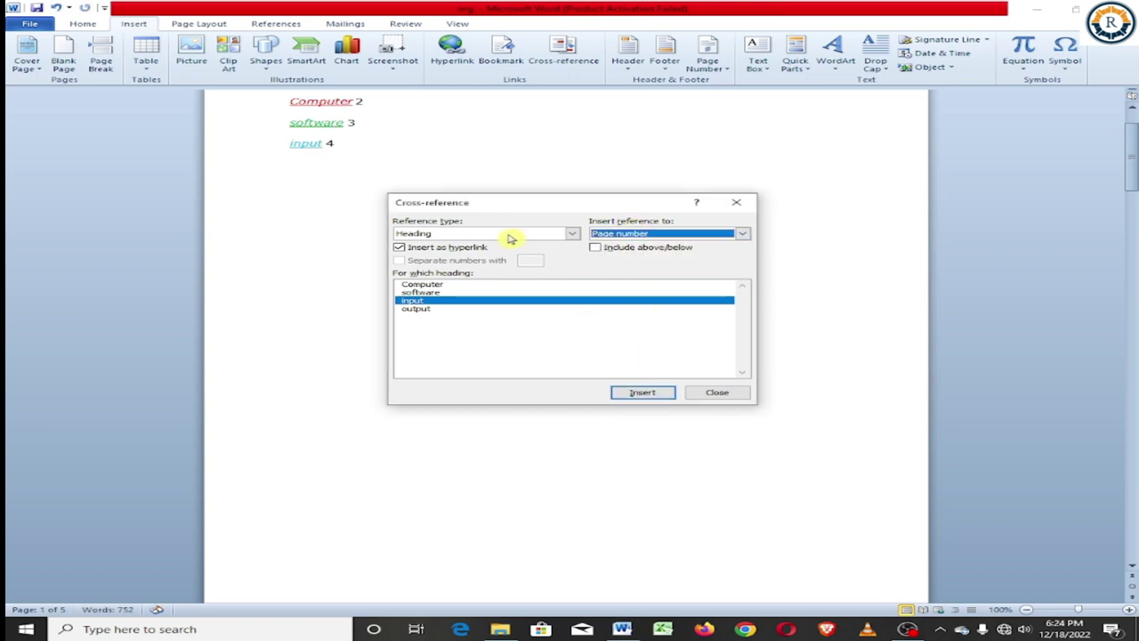
pyautogui.click(353, 138)
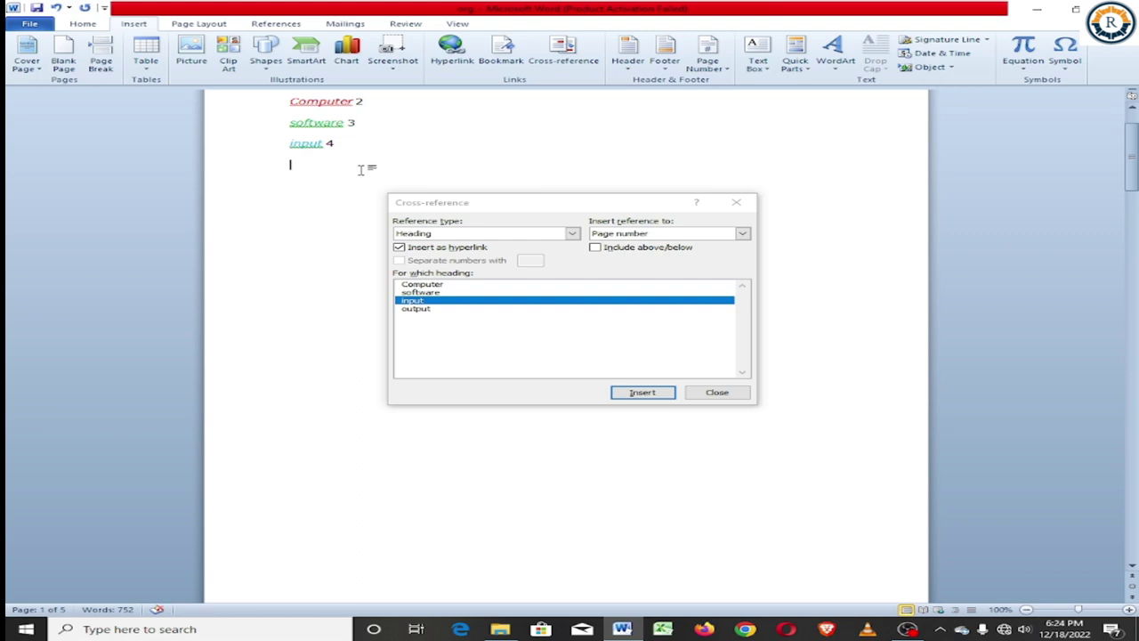
# - Add the output heading cross-reference with page number 5 and close the Cross-reference window
pyautogui.click(418, 308)
pyautogui.click(659, 235)
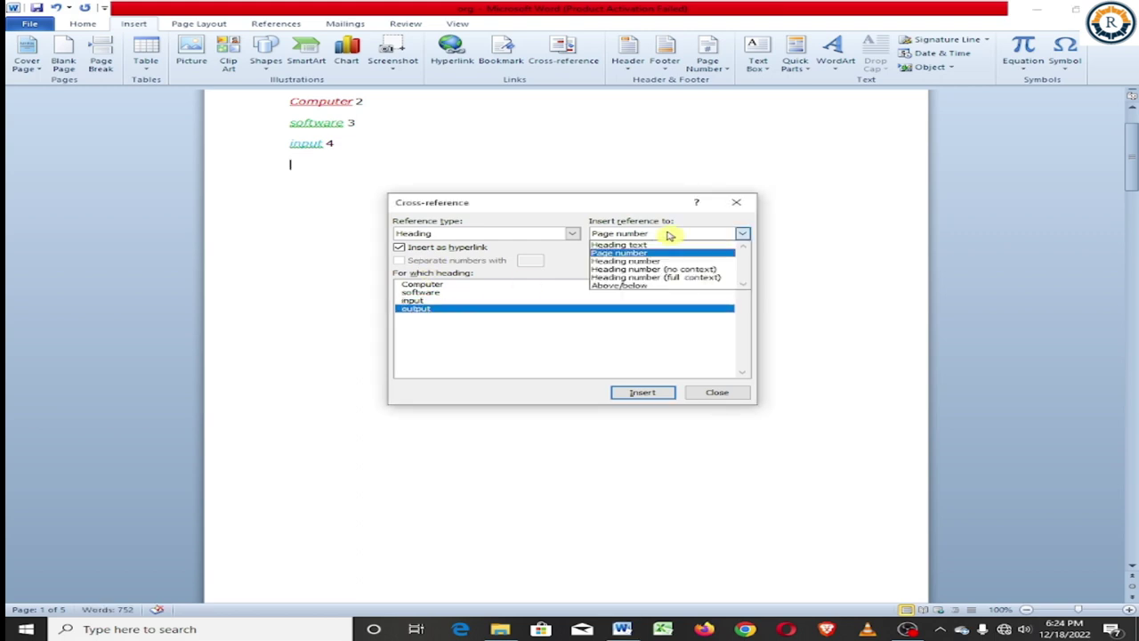
pyautogui.click(654, 246)
pyautogui.click(642, 392)
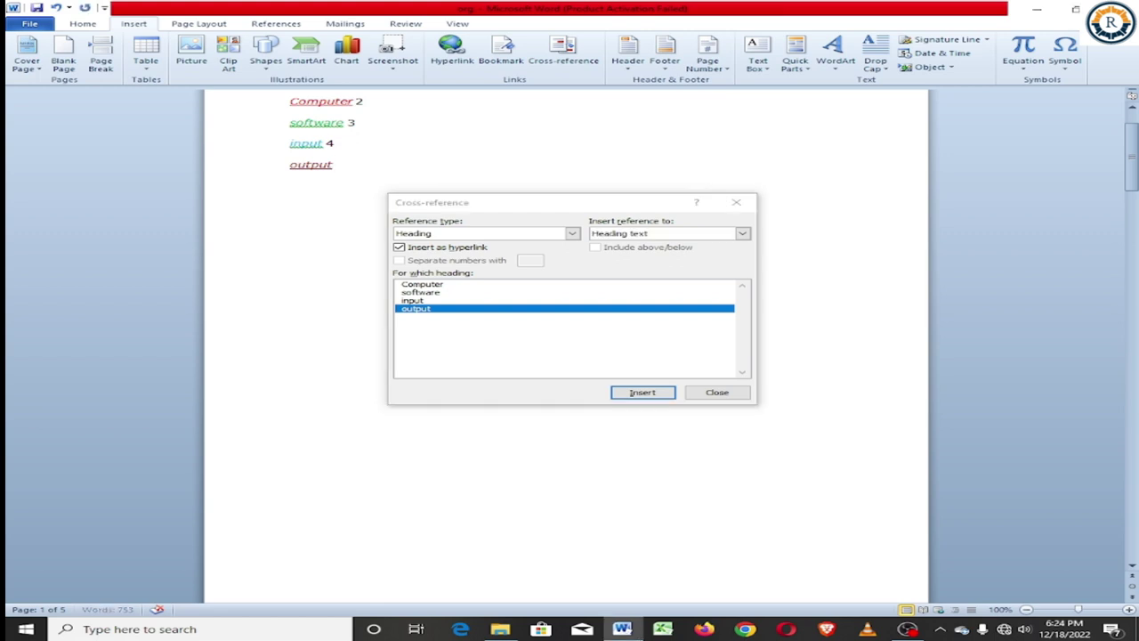
pyautogui.click(634, 234)
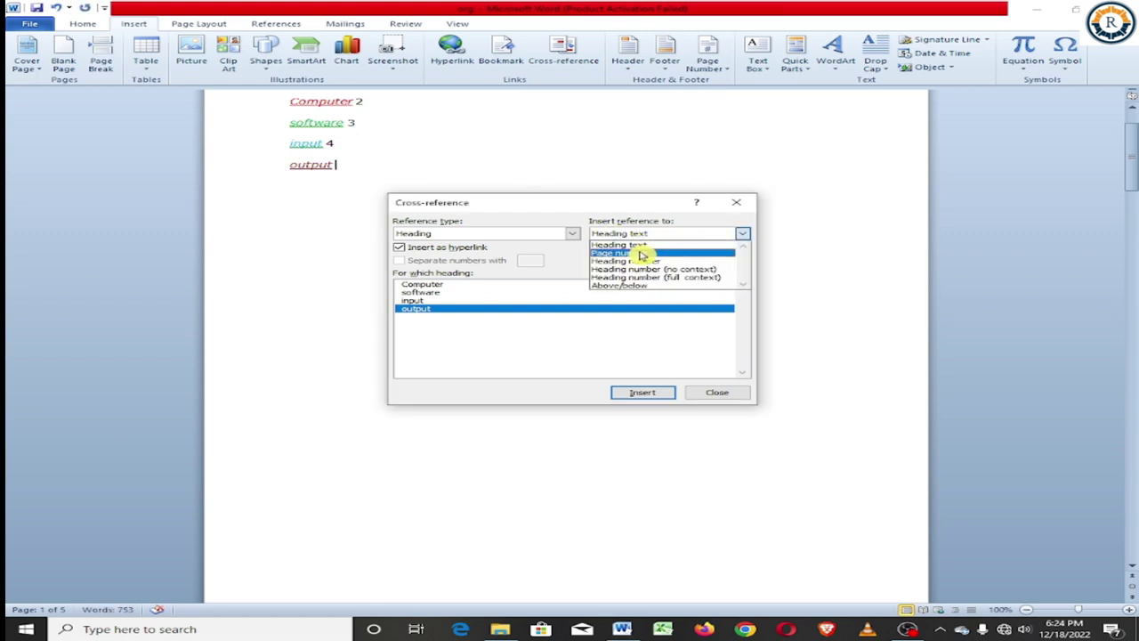
pyautogui.click(641, 254)
pyautogui.click(659, 396)
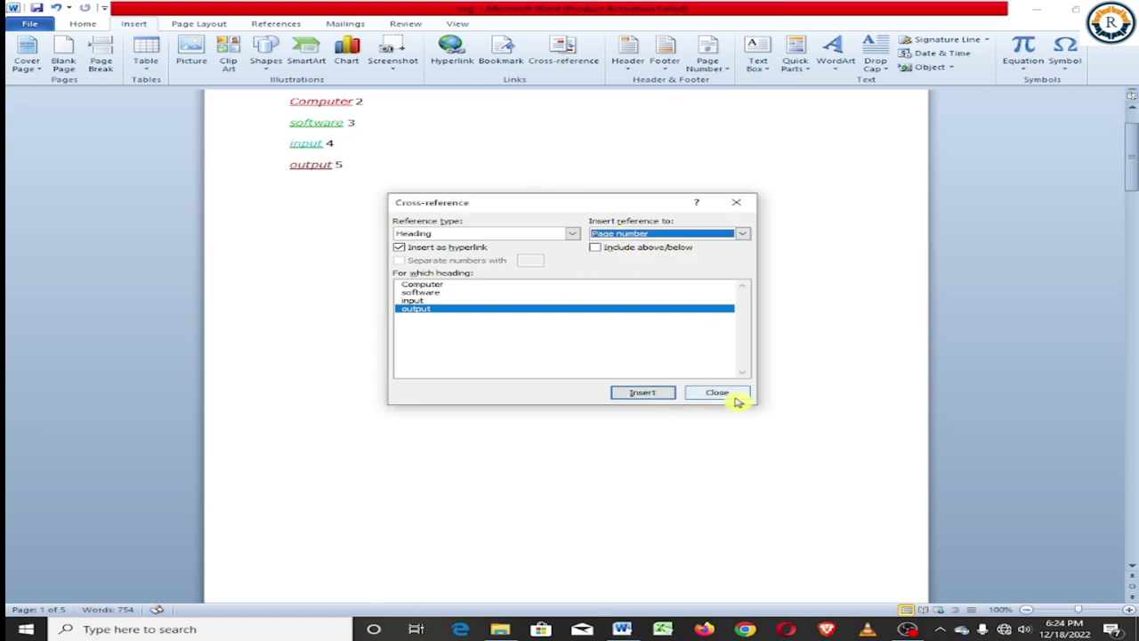
pyautogui.click(735, 397)
# - Return to the first-page list and follow the 'input' link to its heading
pyautogui.scroll(-5, 481, 348)
pyautogui.scroll(-9, 481, 348)
pyautogui.scroll(-8, 480, 348)
pyautogui.scroll(-12, 483, 338)
pyautogui.scroll(-5, 484, 326)
pyautogui.scroll(-4, 483, 320)
pyautogui.scroll(-2, 494, 282)
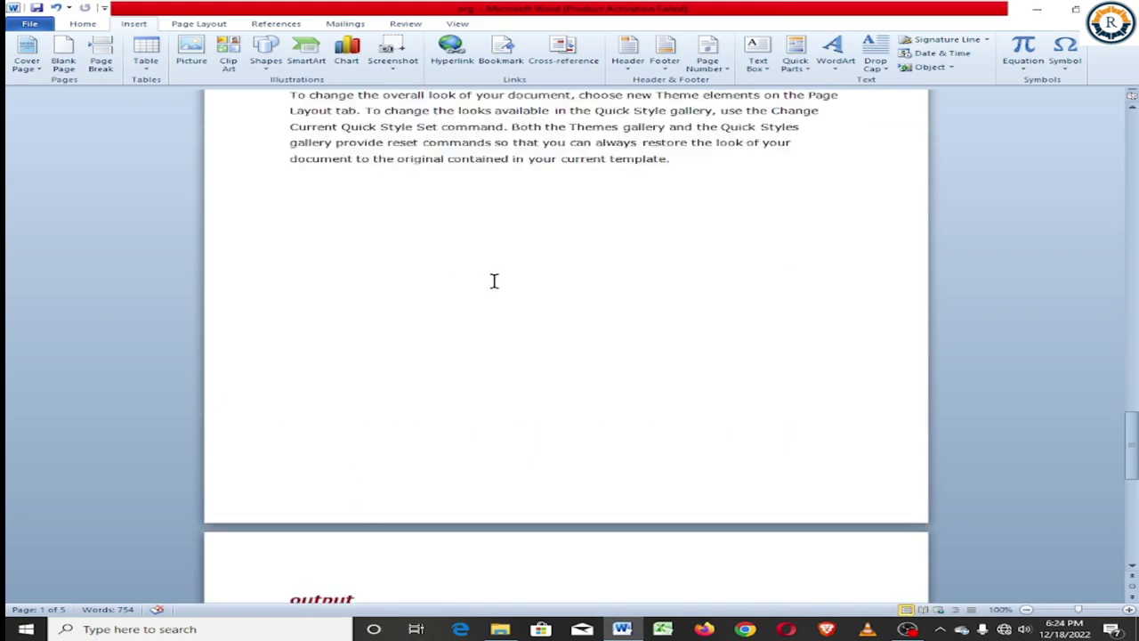
pyautogui.scroll(20, 505, 267)
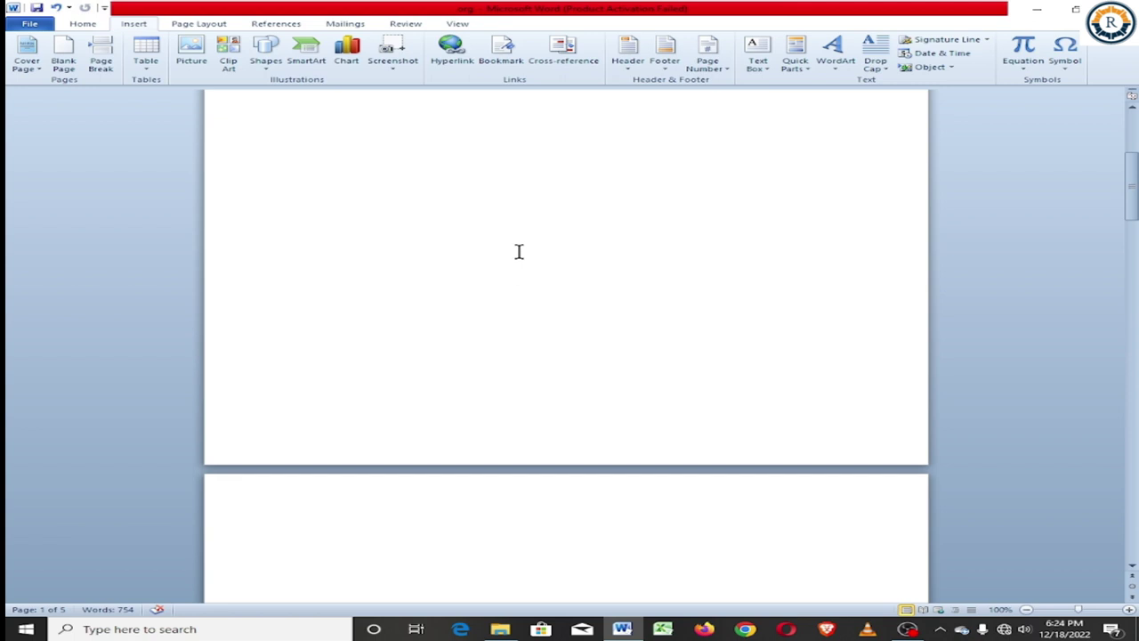
pyautogui.scroll(5, 519, 252)
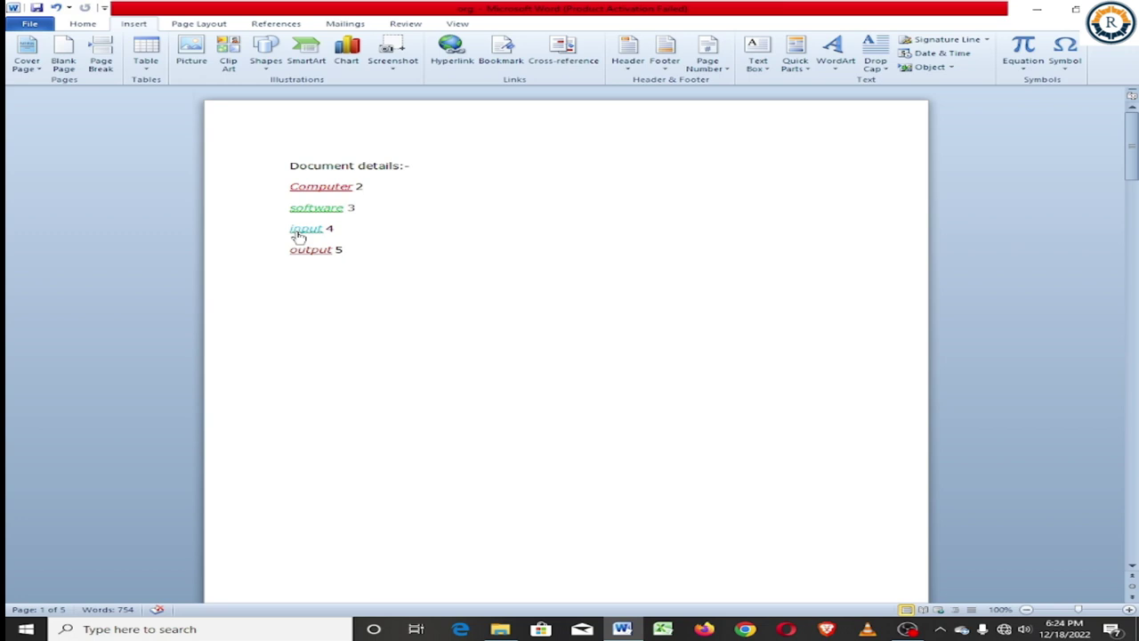
pyautogui.keyDown('ctrl'); pyautogui.click(299, 233); pyautogui.keyUp('ctrl')
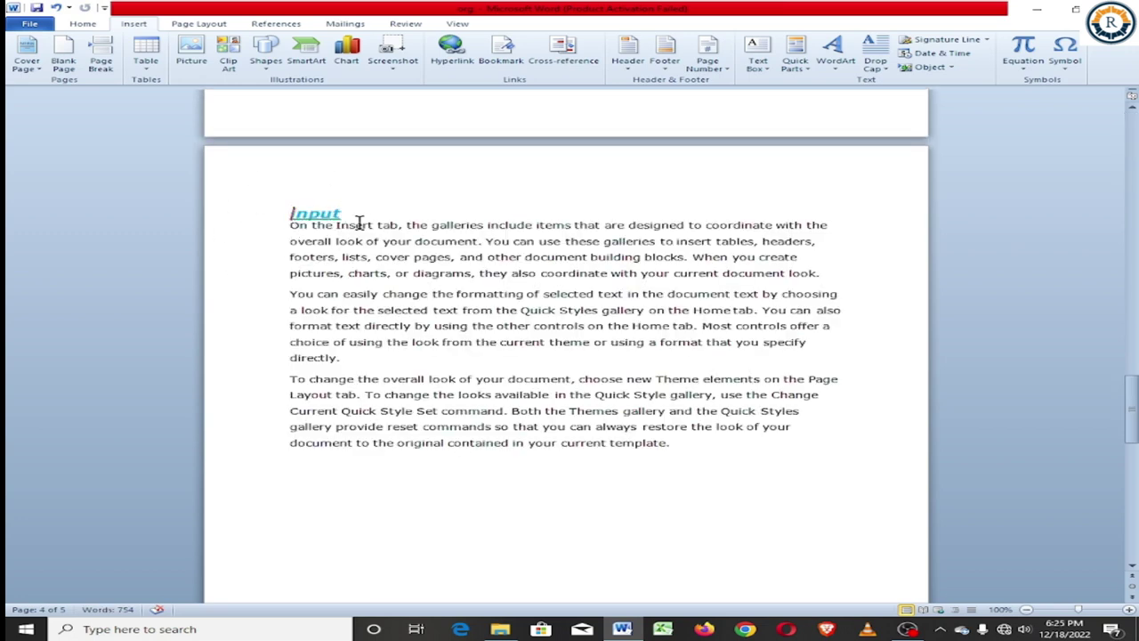
# - Scroll back up and follow the 'output' link to its heading on page 5
pyautogui.scroll(5, 356, 222)
pyautogui.scroll(5, 356, 221)
pyautogui.scroll(5, 356, 221)
pyautogui.scroll(5, 353, 217)
pyautogui.scroll(3, 353, 217)
pyautogui.scroll(3, 352, 220)
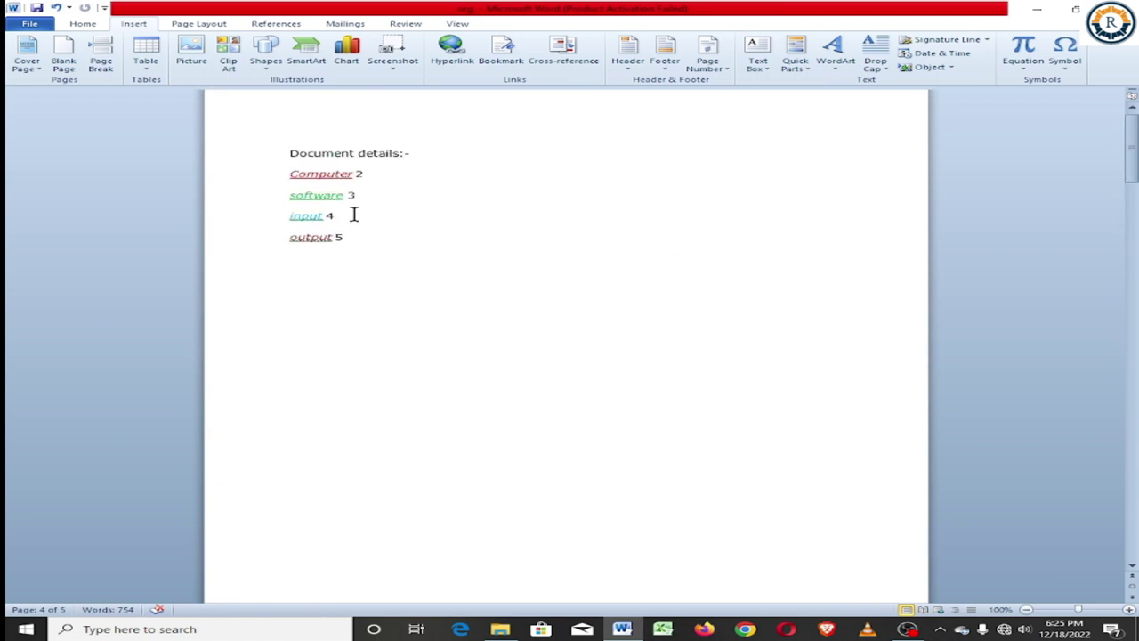
pyautogui.scroll(1, 350, 222)
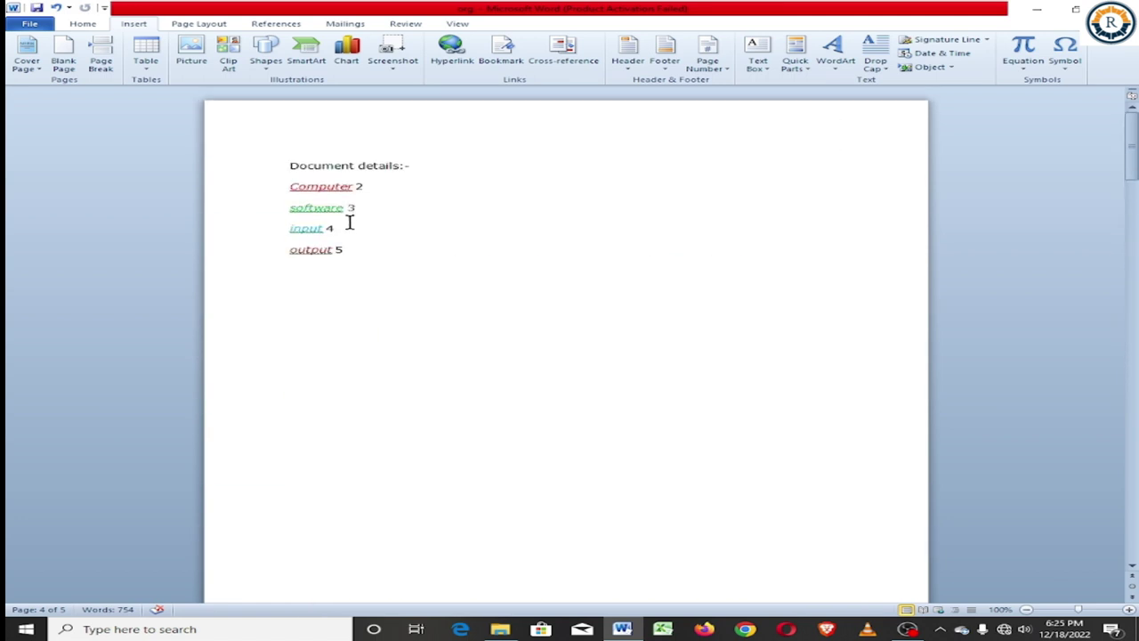
pyautogui.keyDown('ctrl'); pyautogui.click(307, 251); pyautogui.keyUp('ctrl')
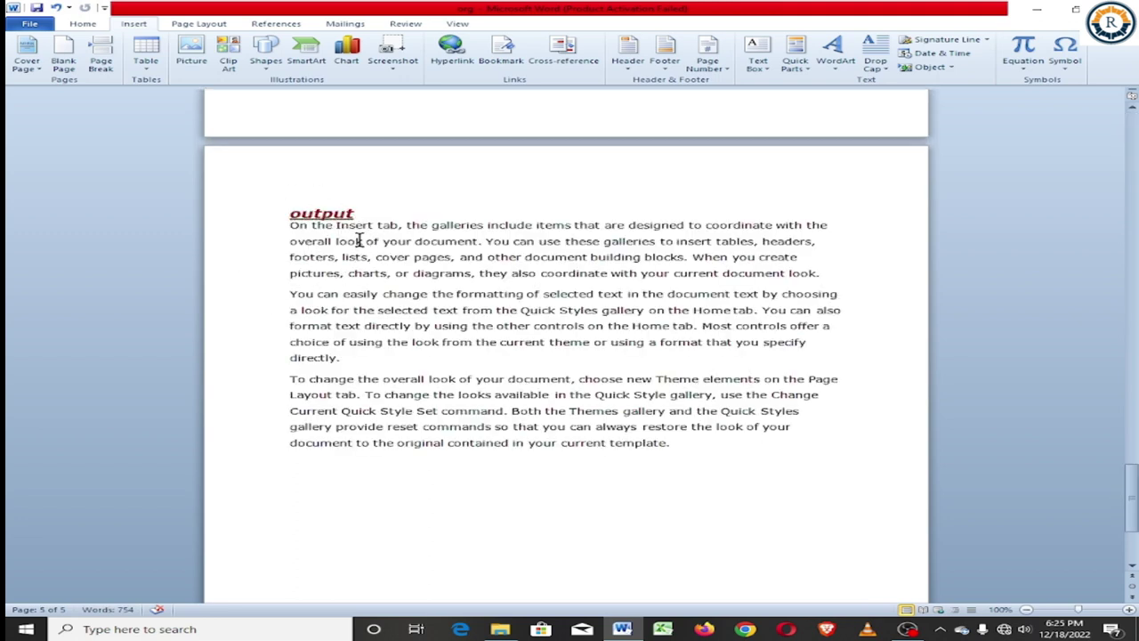
# - Reopen the Cross-reference dialog and browse the Reference type dropdown's entries
pyautogui.click(564, 53)
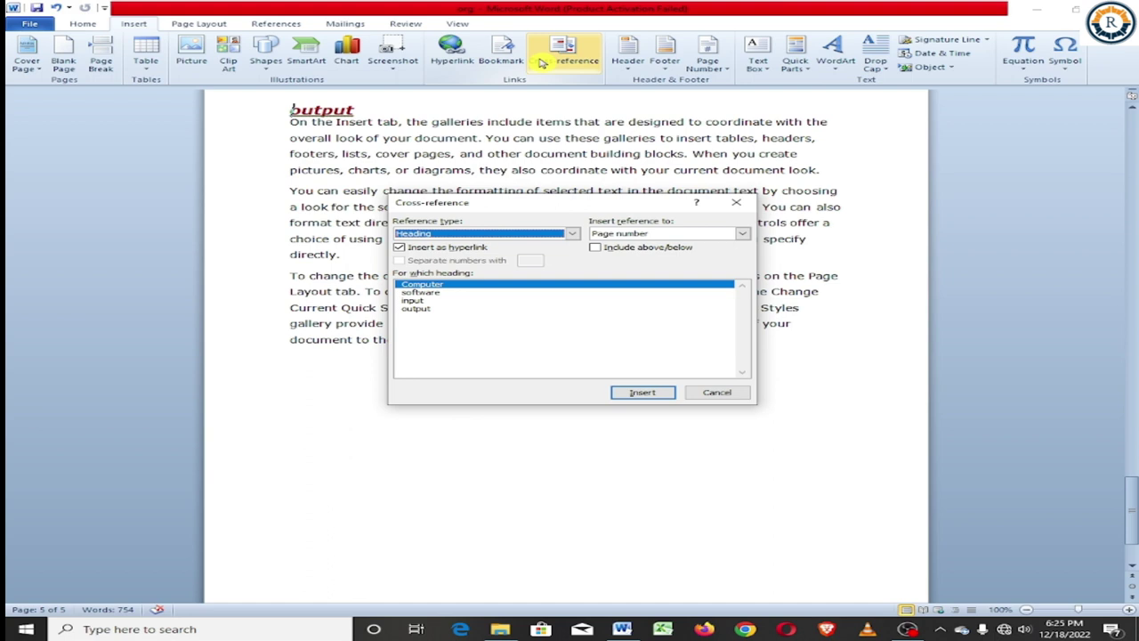
pyautogui.click(490, 236)
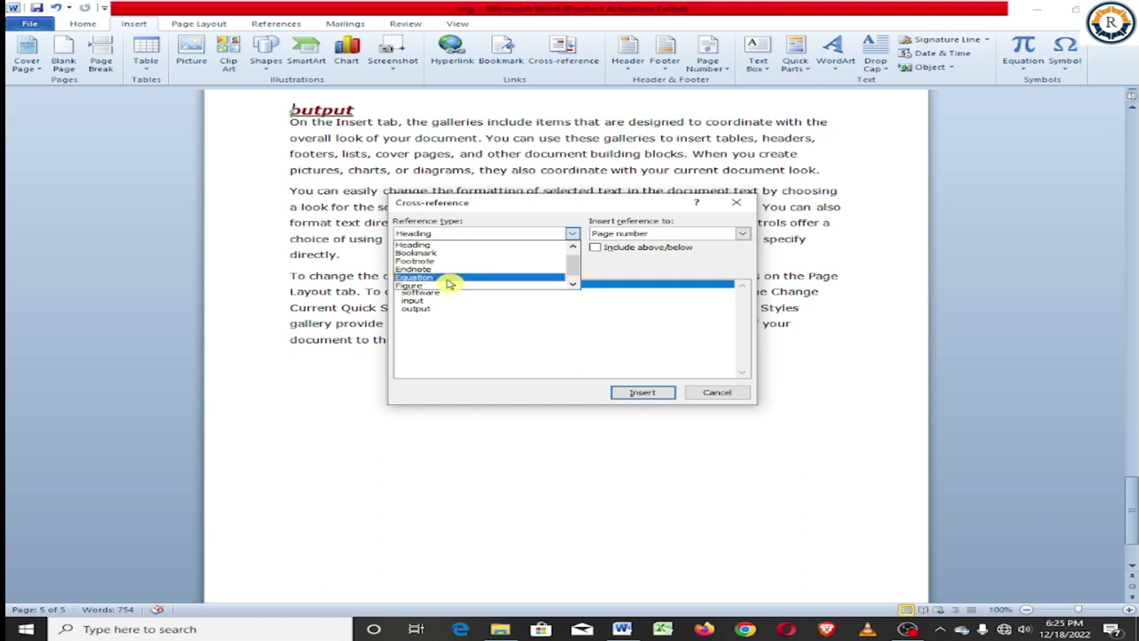
pyautogui.scroll(-1, 449, 288)
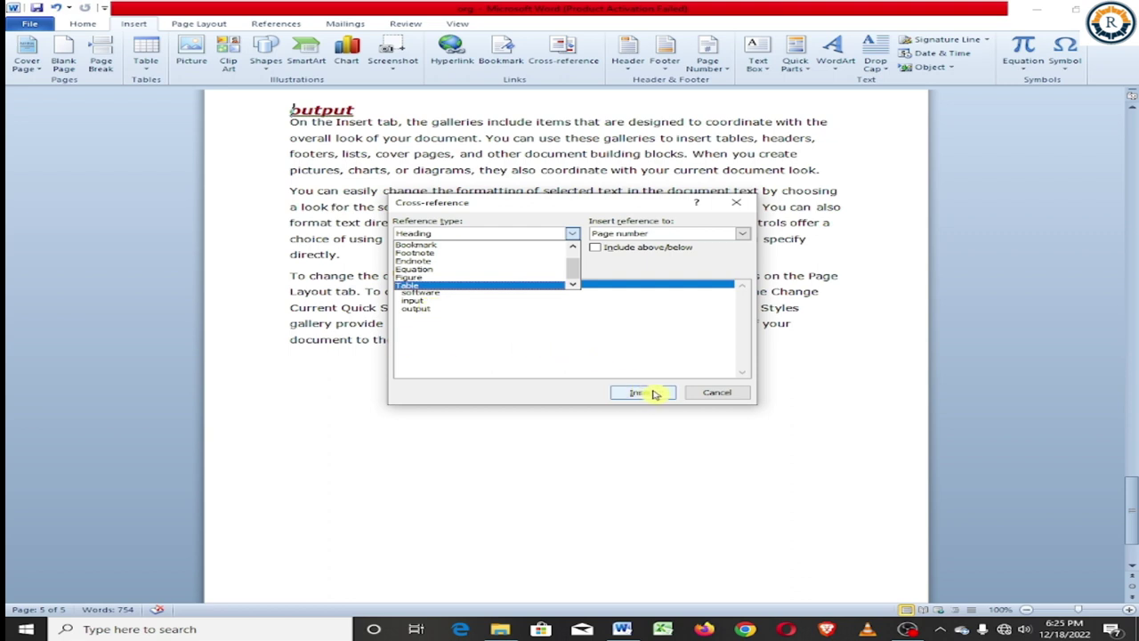
pyautogui.click(275, 25)
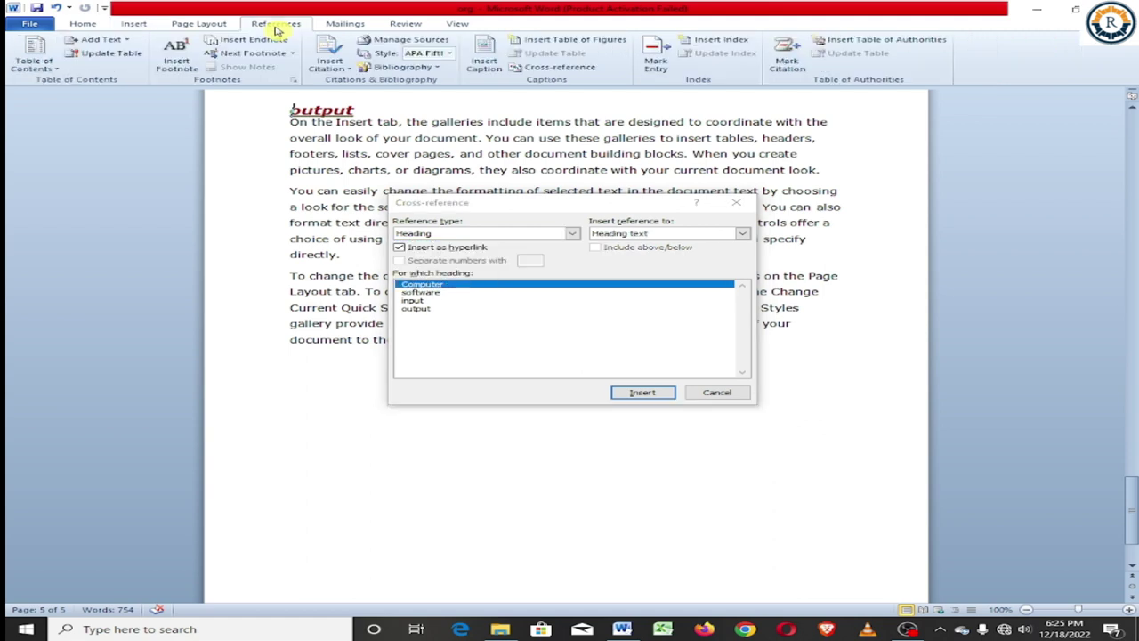